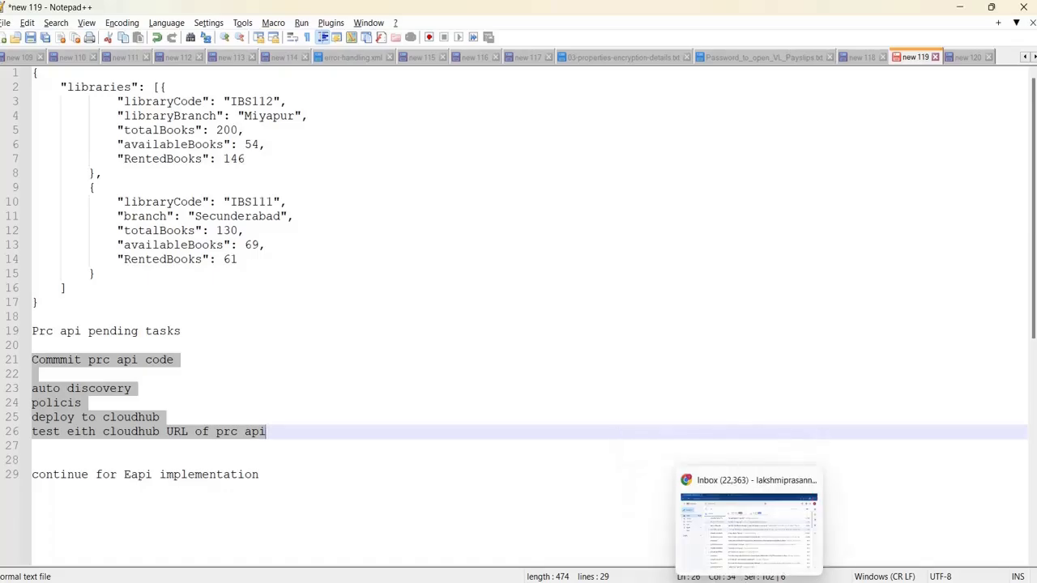
Sign in to MuleSoft Anypoint Platform in a new Chrome tab with the saved credentials and open API Manager.
left_click(731, 530)
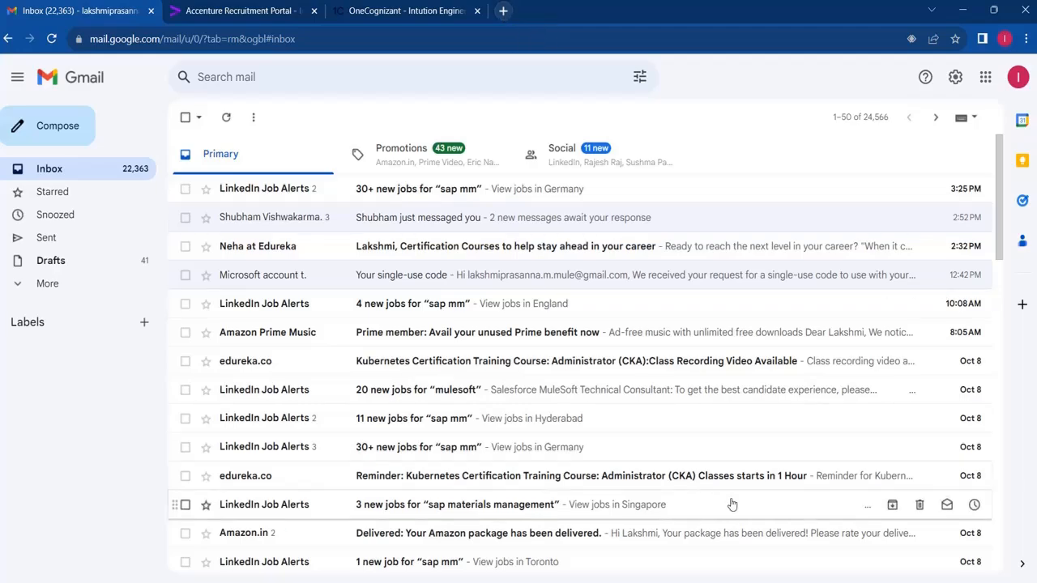
left_click(503, 11)
left_click(503, 39)
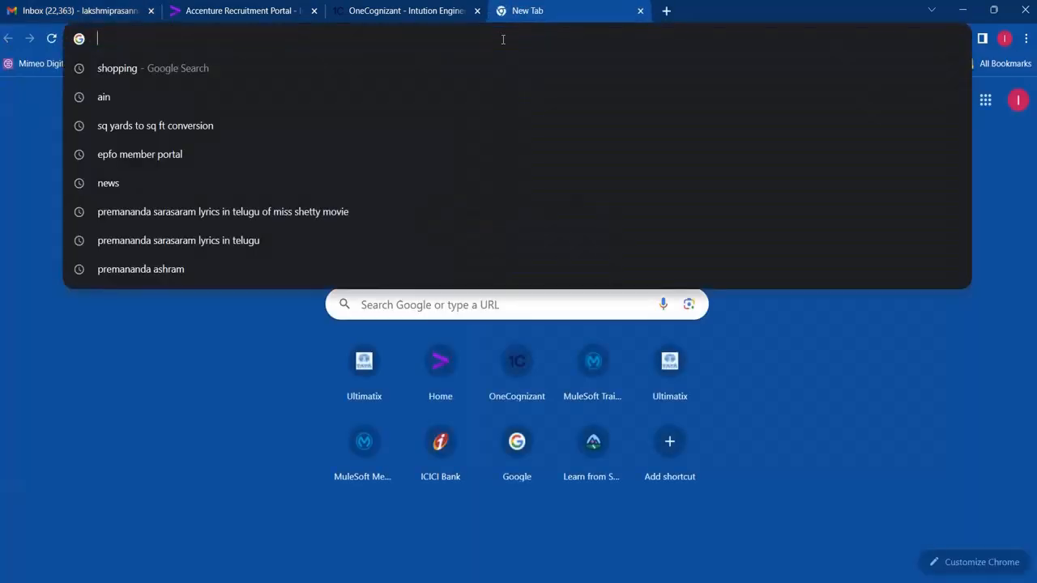
type("any")
key("Return")
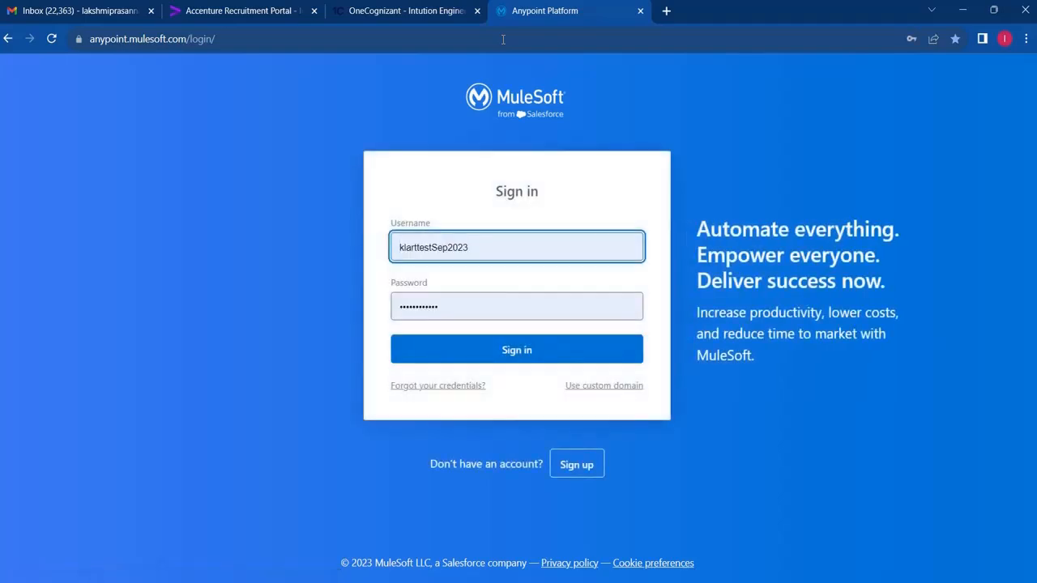
left_click(547, 345)
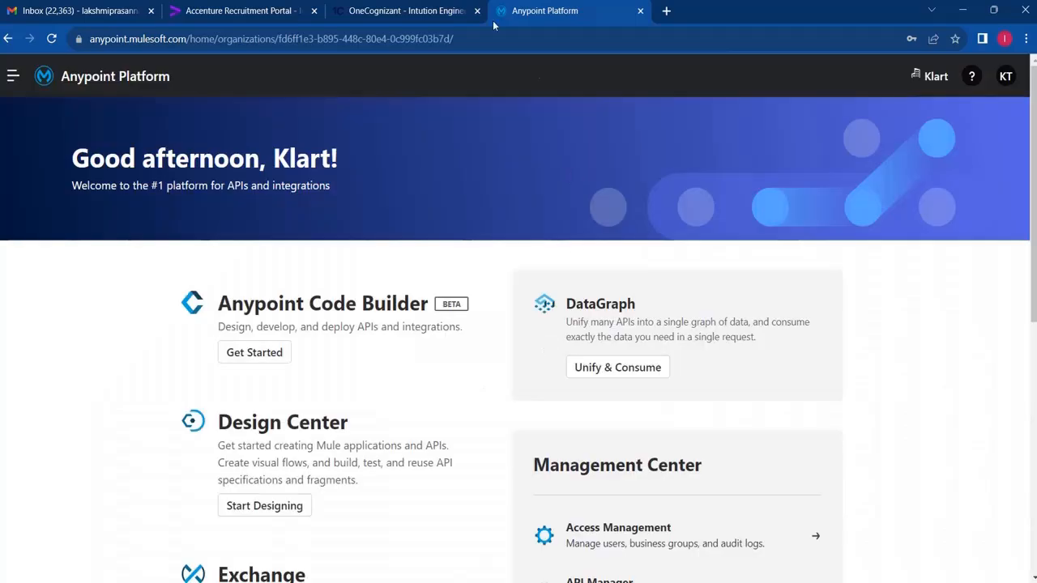
left_click(13, 76)
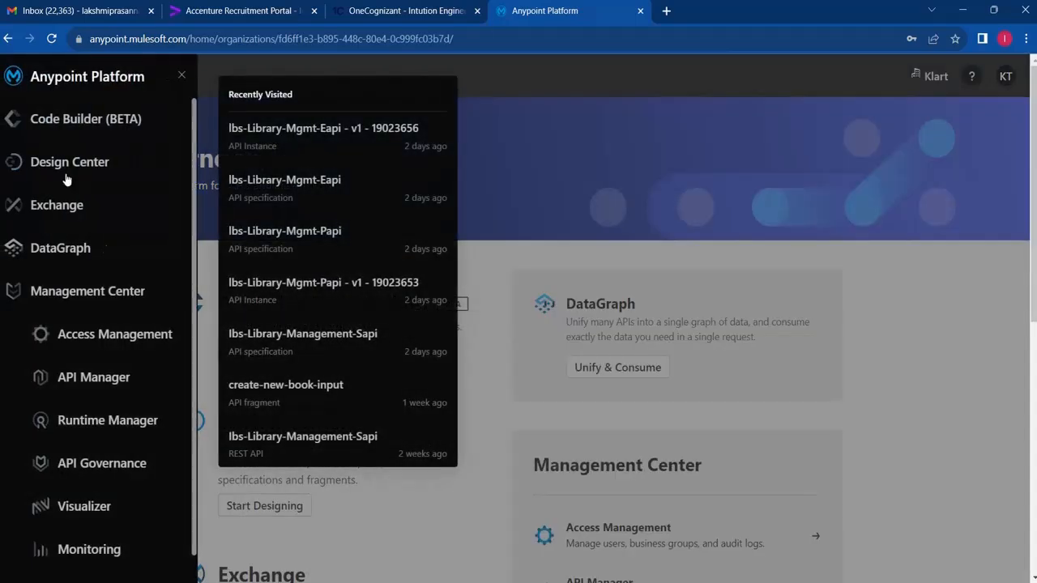
left_click(112, 379)
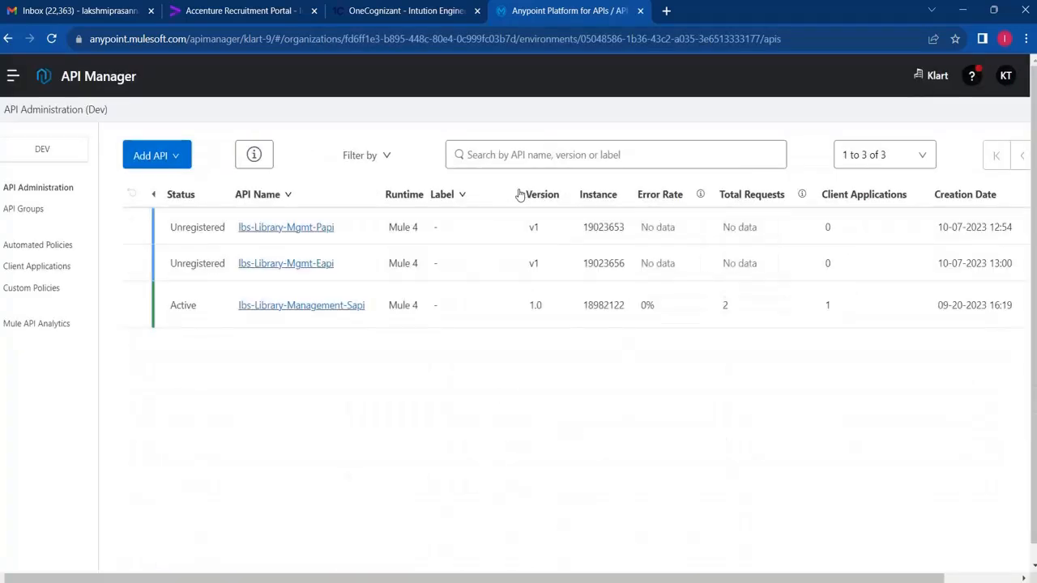
key("super+a")
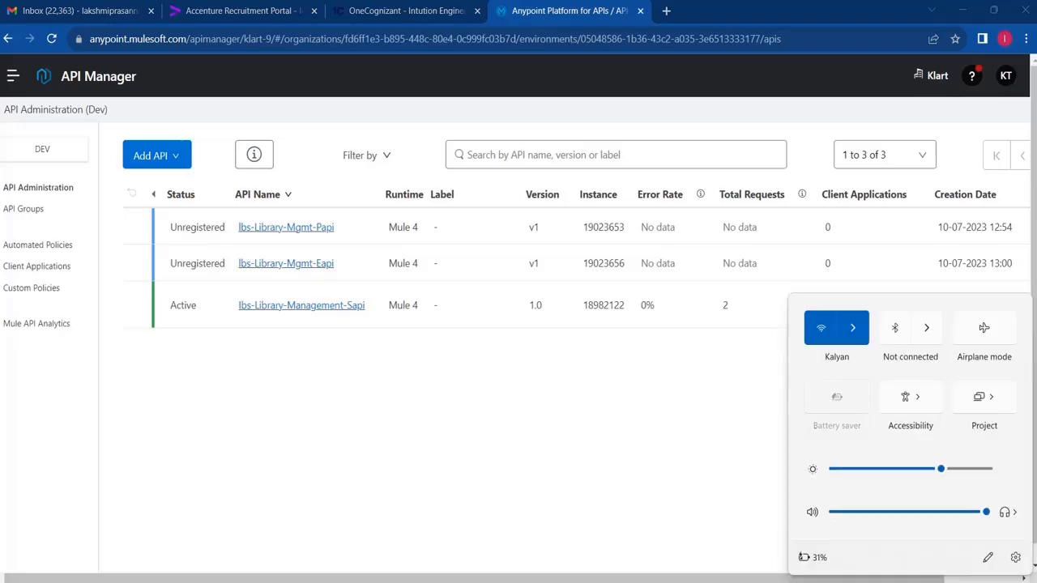
left_click(1015, 513)
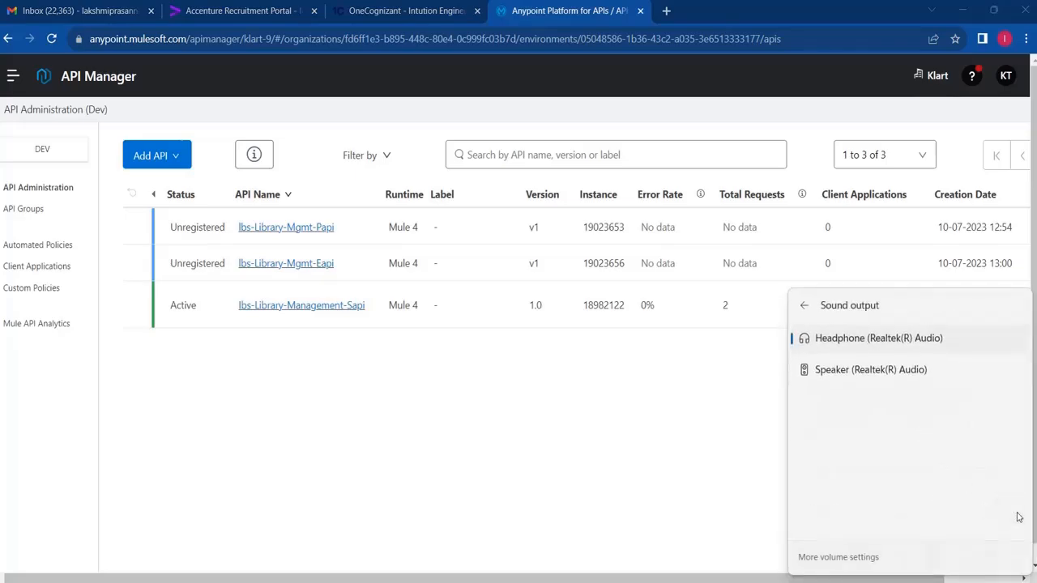
left_click(766, 411)
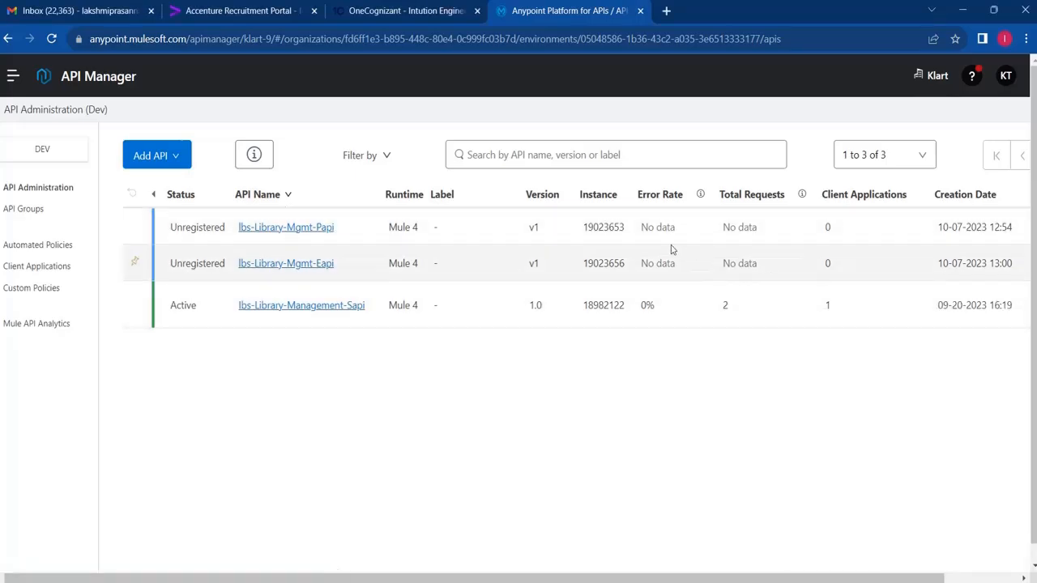
Copy the instance ID of the Ibs-Library-Mgmt-Papi API and switch to Anypoint Studio.
double_click(600, 227)
key("ctrl+c")
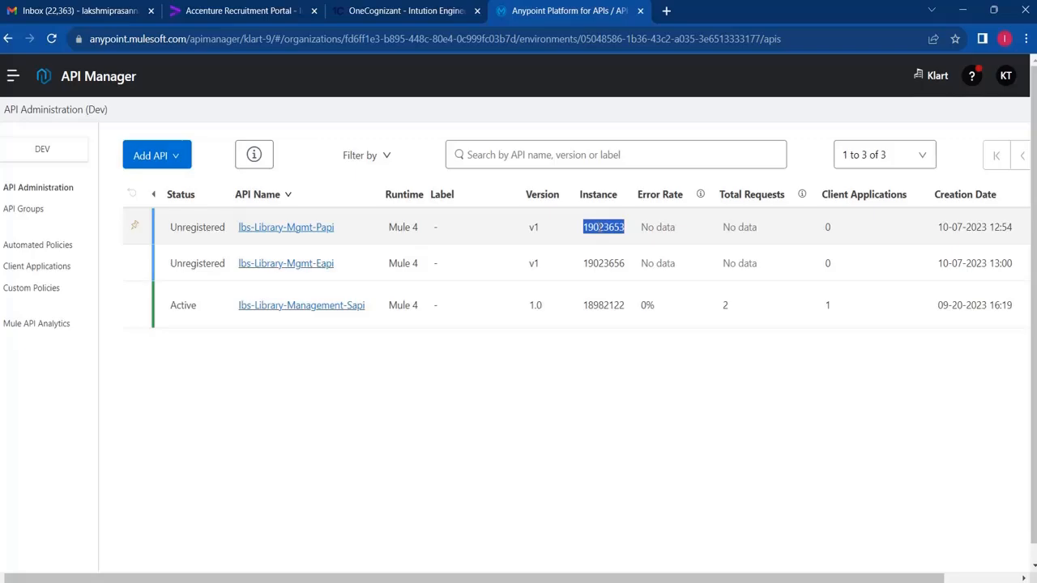
key("alt+Tab")
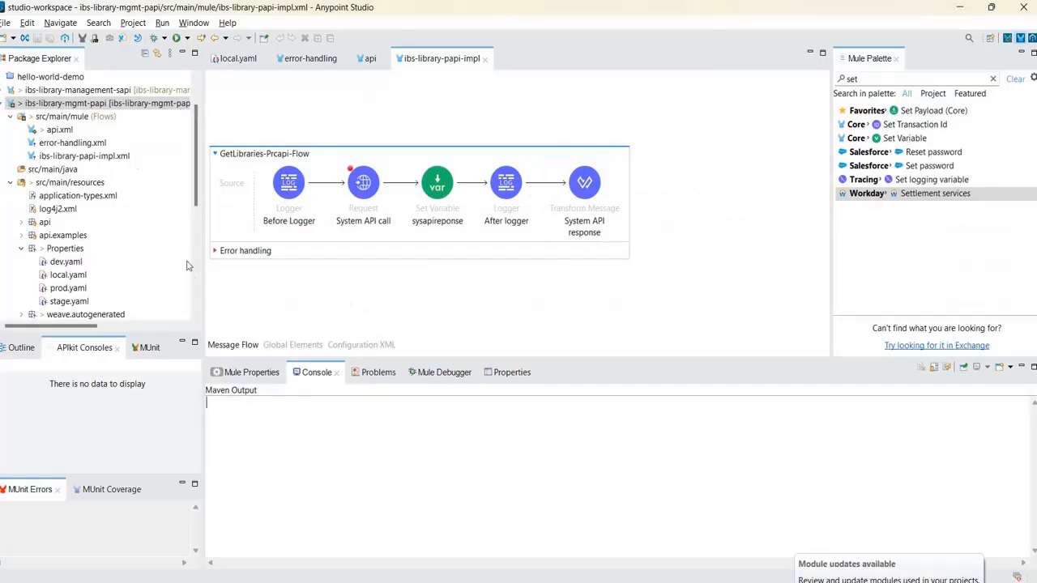
Check the global configuration elements defined in api.xml of the ibs-library-mgmt-papi project.
double_click(60, 129)
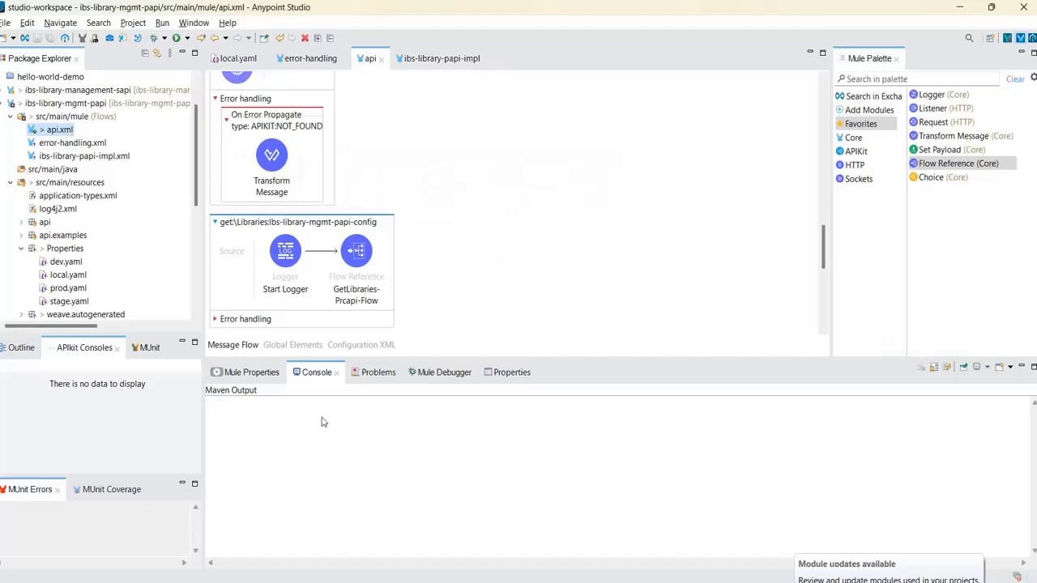
left_click(294, 345)
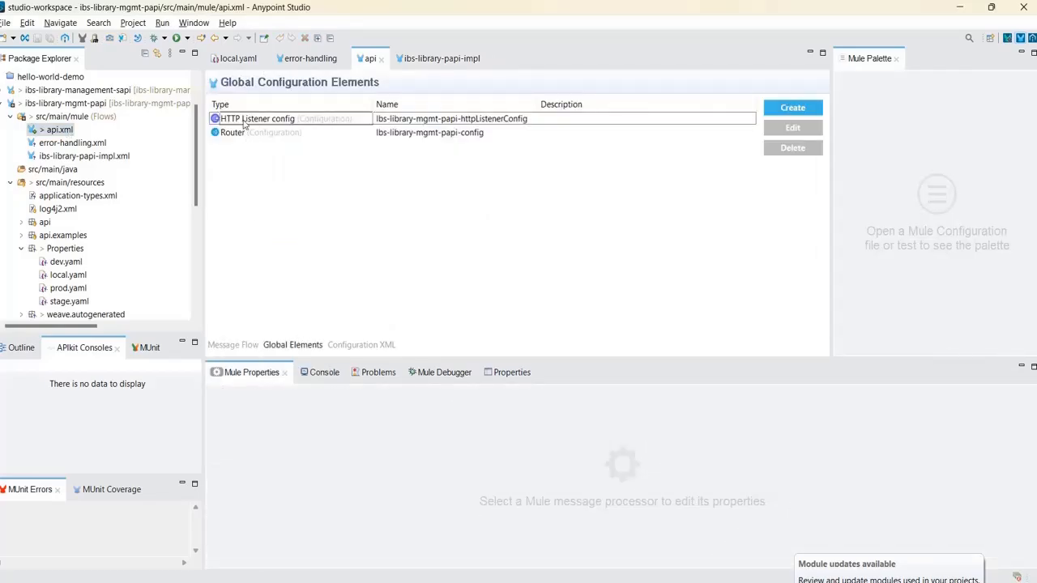
left_click(244, 345)
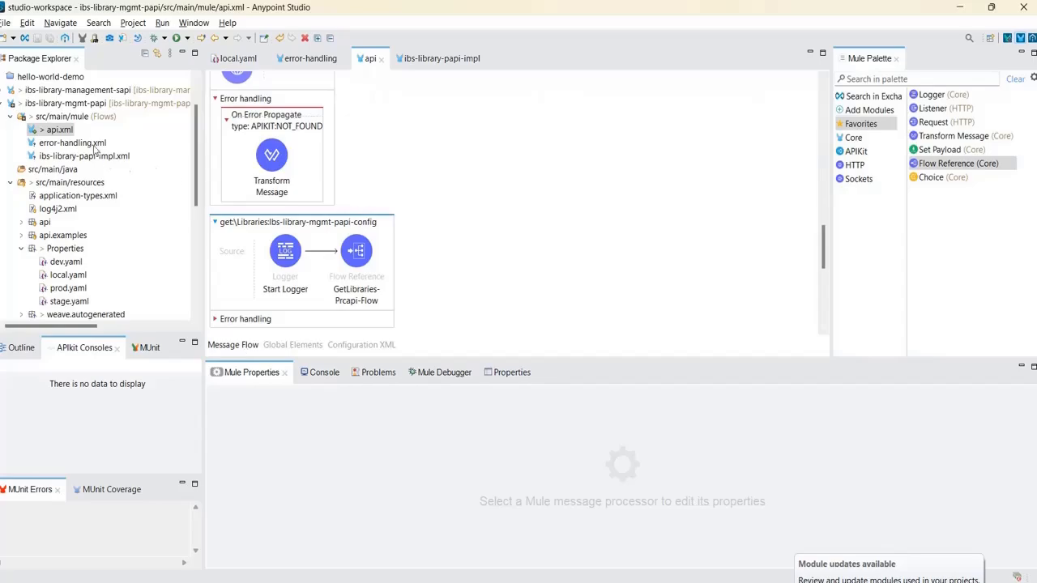
Create an API Autodiscovery global element in ibs-library-papi-impl.
left_click(425, 62)
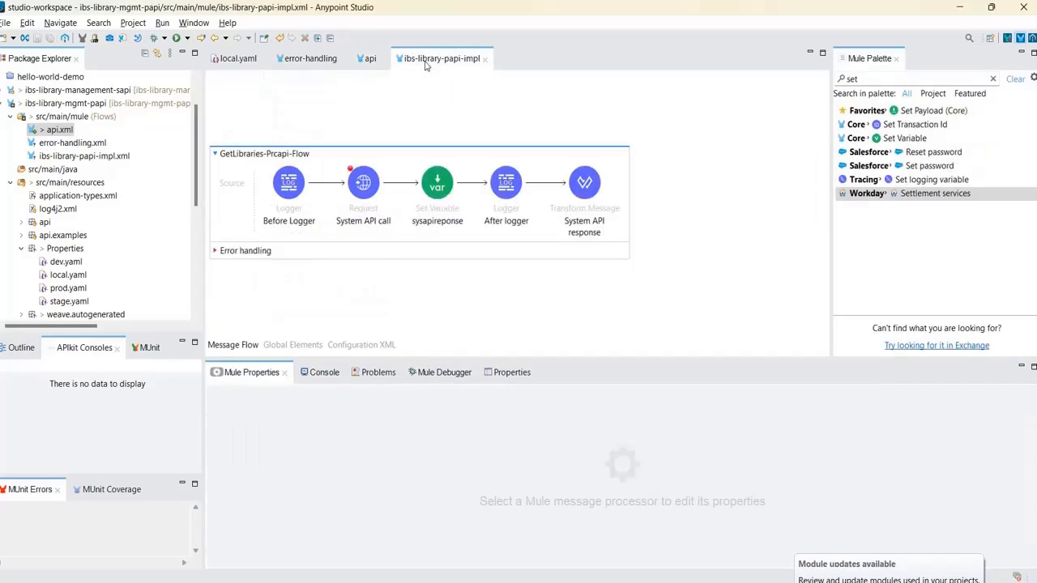
left_click(295, 347)
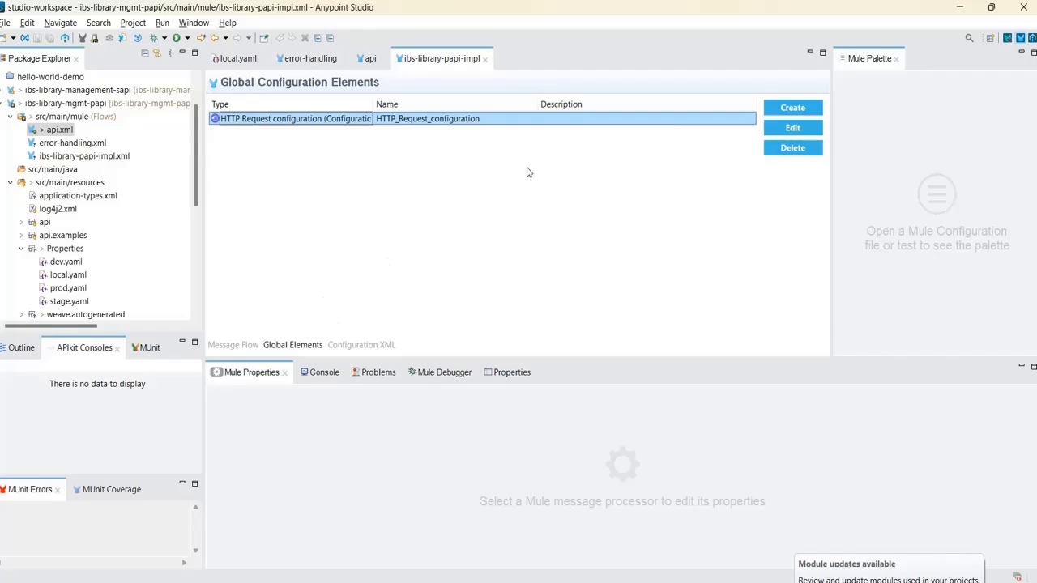
left_click(800, 109)
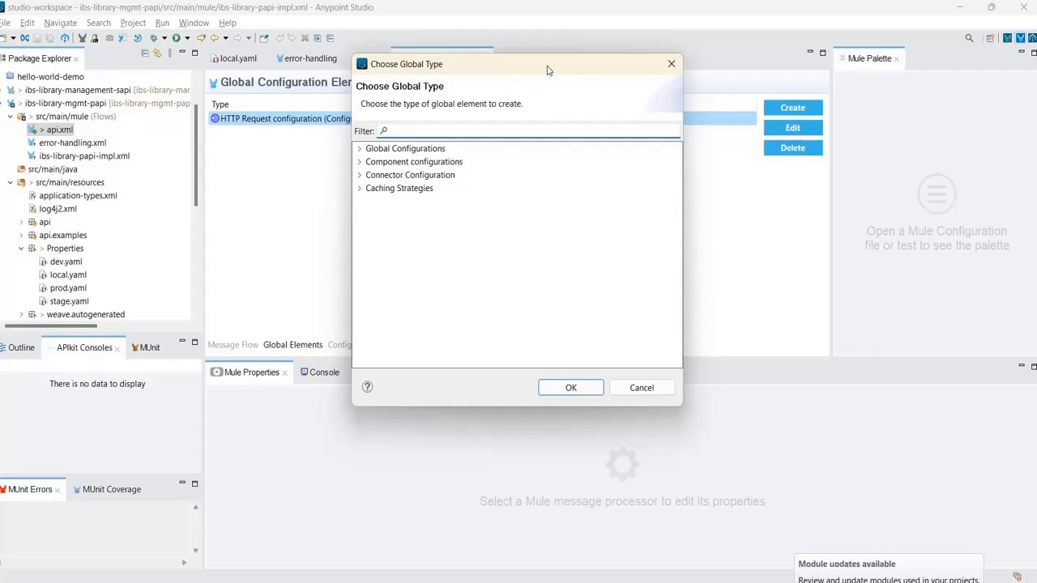
left_click_drag(547, 71, 822, 192)
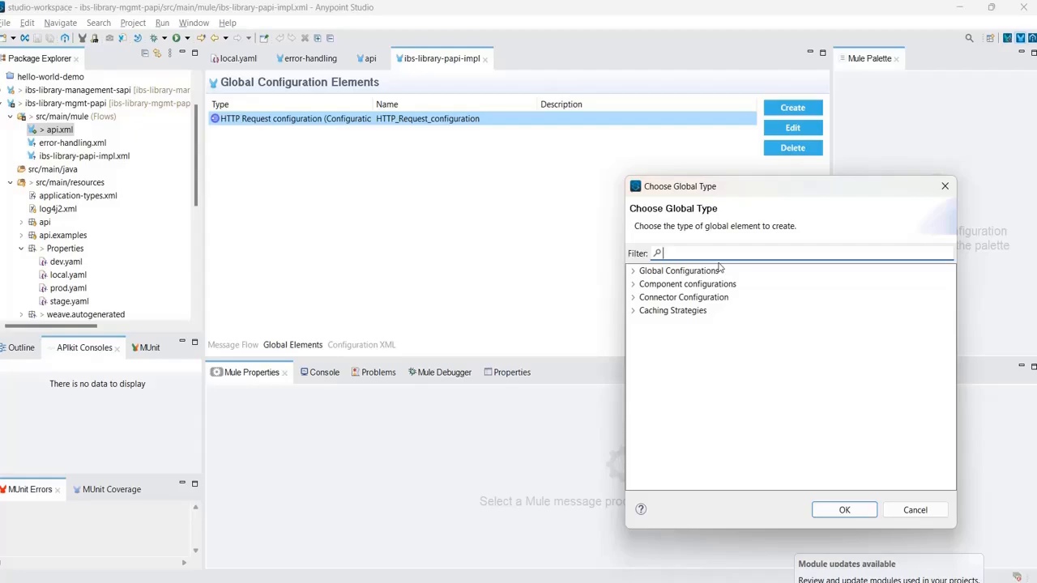
type("auto")
double_click(701, 285)
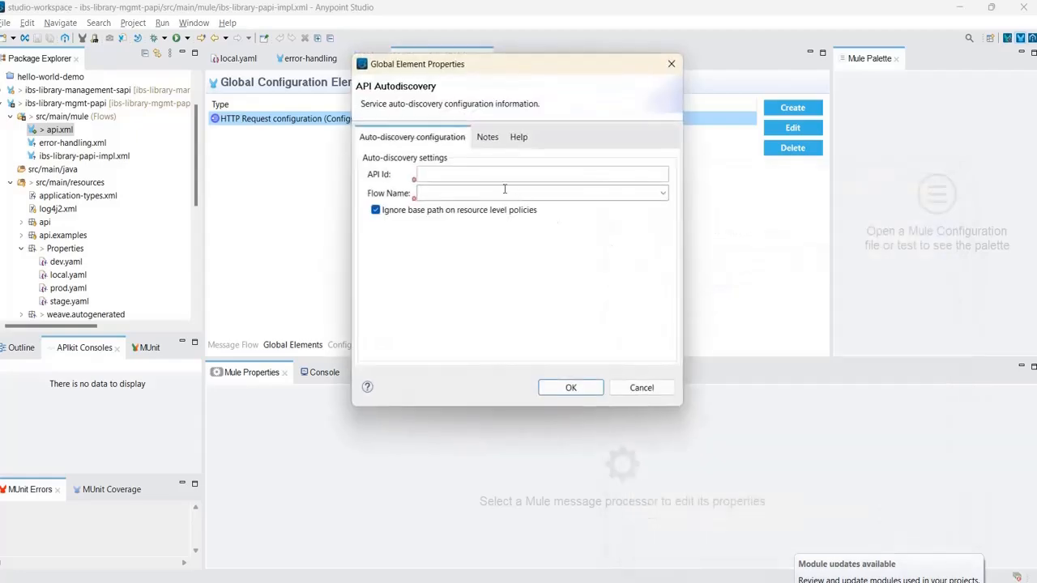
Set the autodiscovery API Id to the copied 19023653 and the flow to Ibs-library-mgmt-papi-main, and save the project.
left_click(501, 175)
key("ctrl+v")
left_click(661, 193)
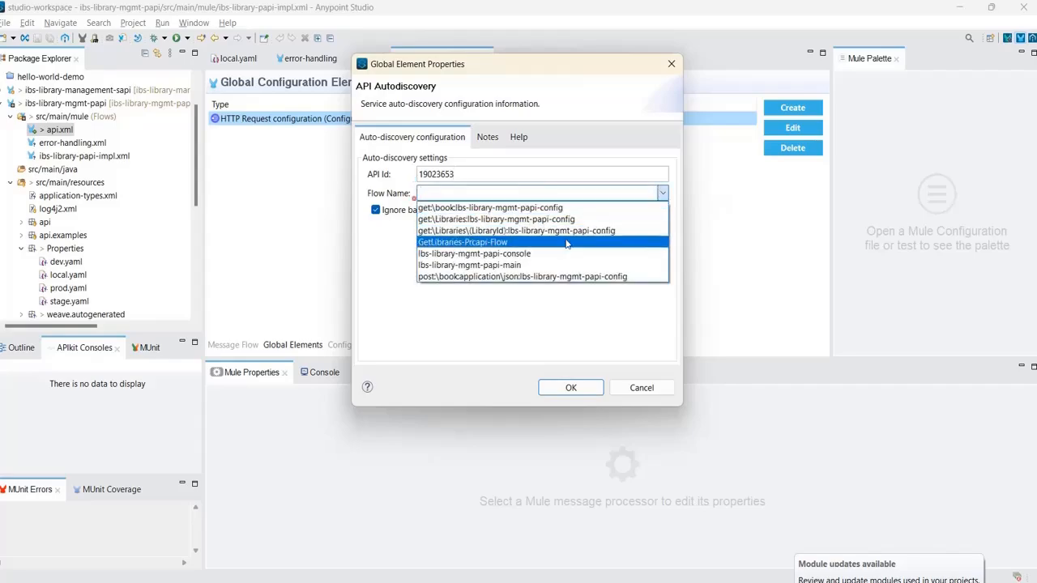
left_click(474, 268)
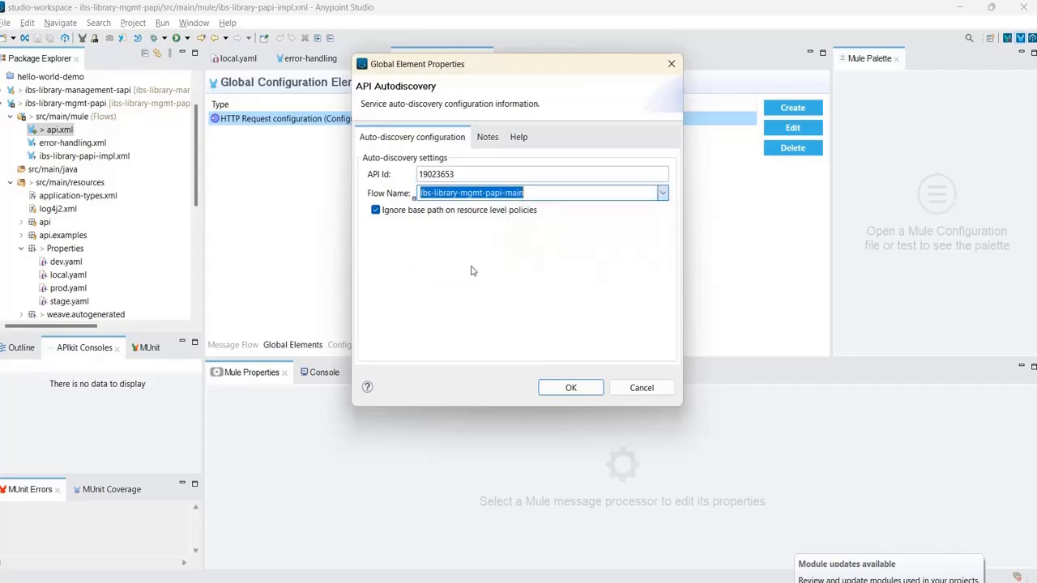
left_click(563, 388)
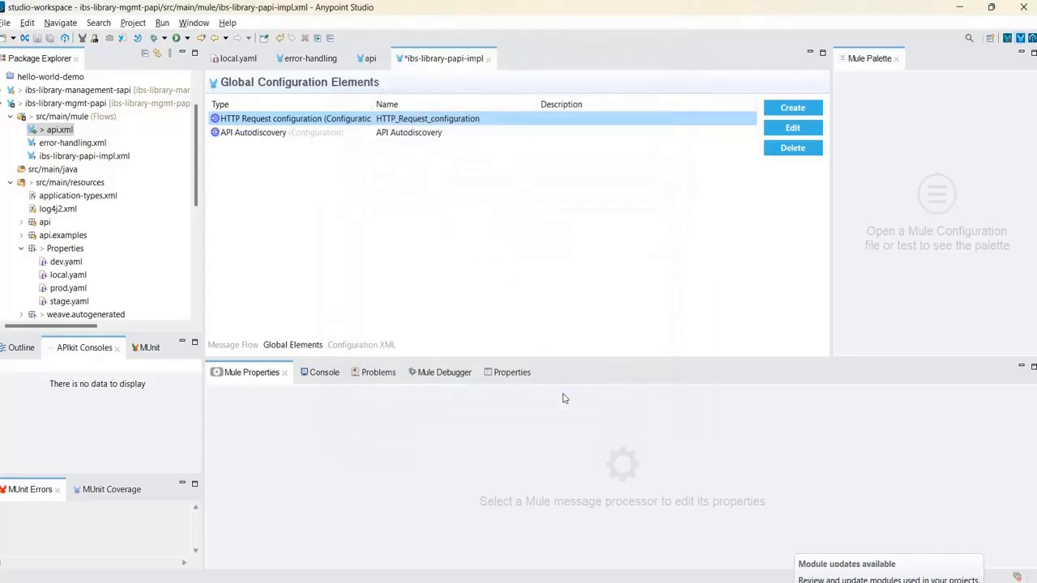
left_click(49, 39)
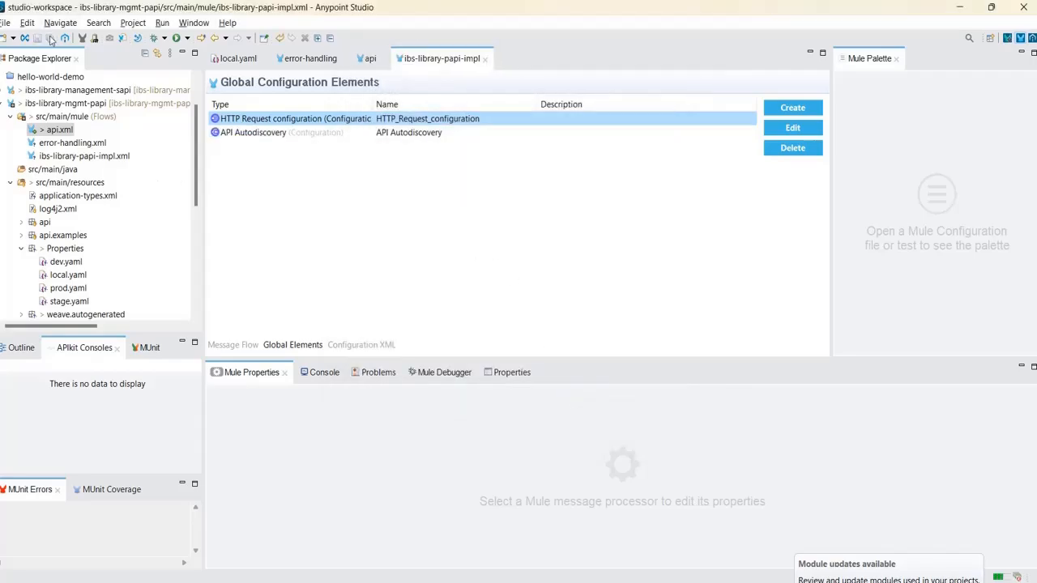
Review the pending process API tasks in the Notepad++ notes and return to Anypoint Studio.
mouse_move(689, 582)
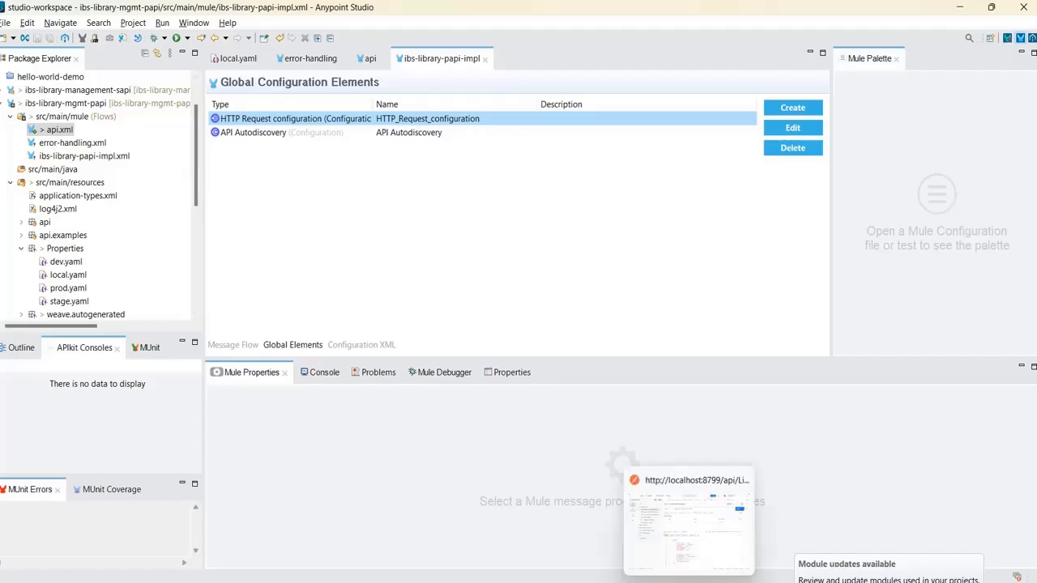
left_click(810, 582)
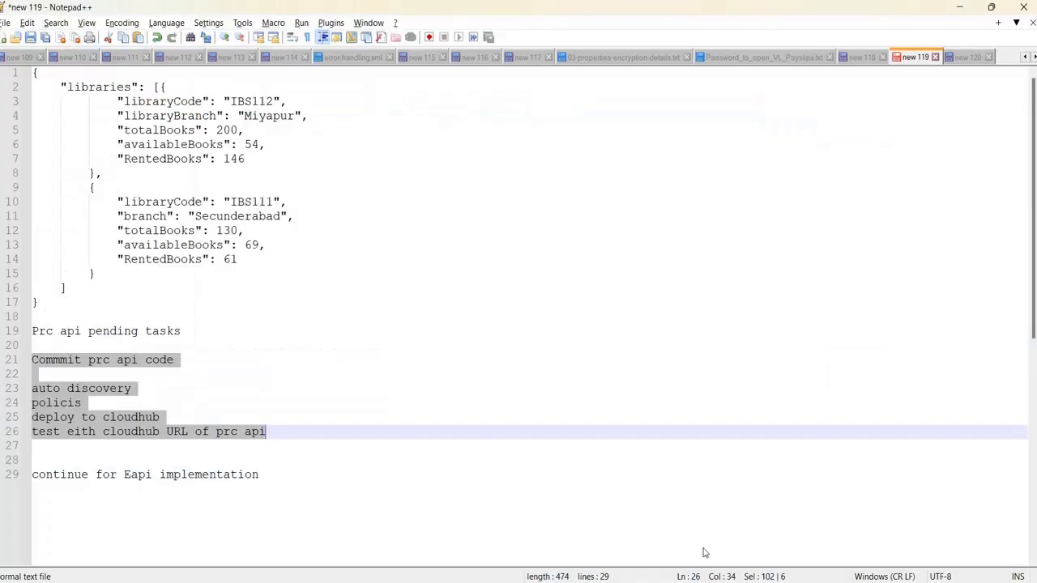
left_click(115, 403)
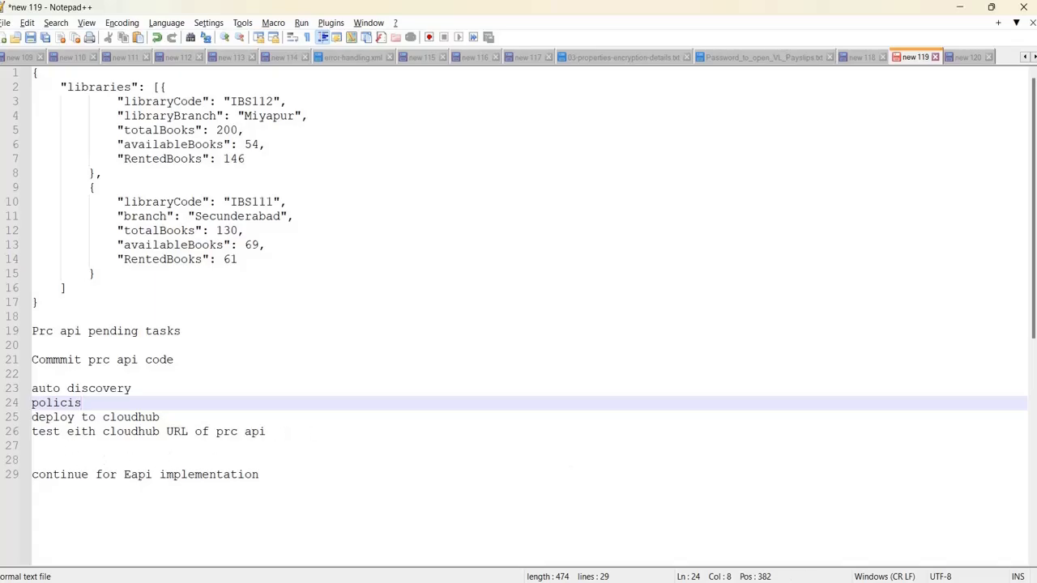
left_click(652, 506)
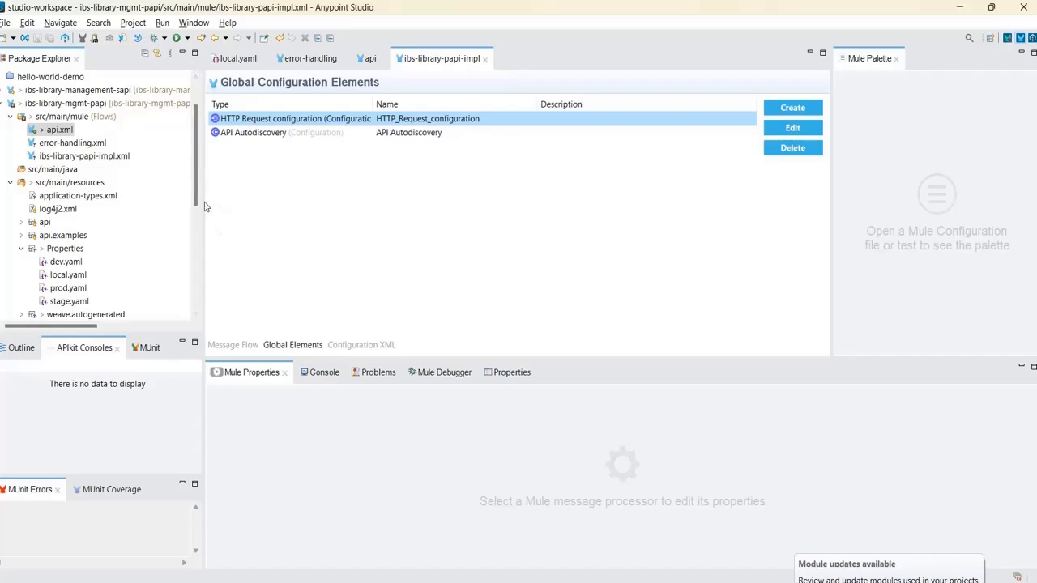
Examine the ibs-library-mgmt-papi project tree and the main flow's HTTP listener settings in api.xml.
left_click_drag(197, 203, 187, 130)
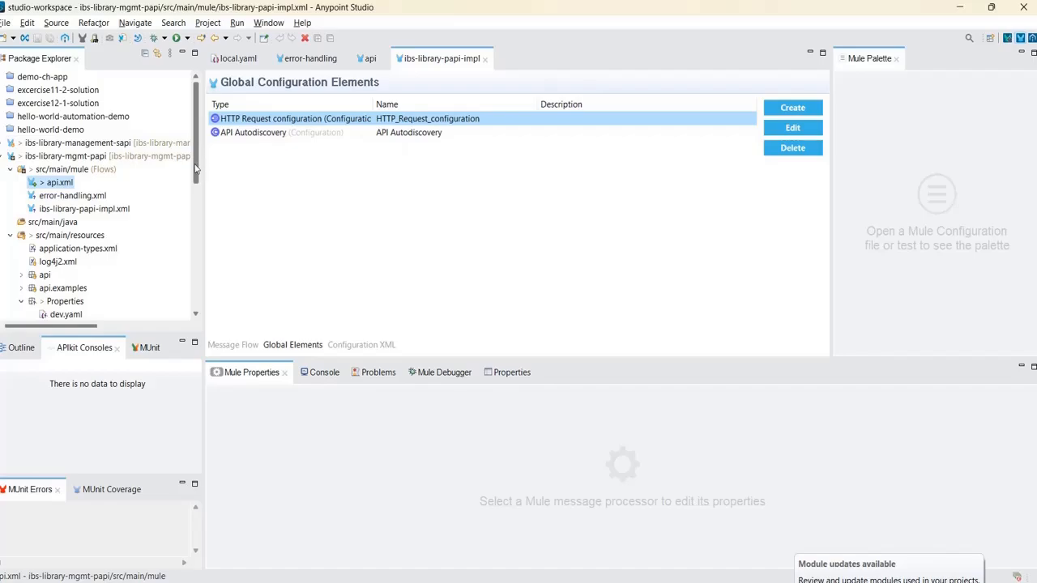
left_click_drag(195, 168, 208, 229)
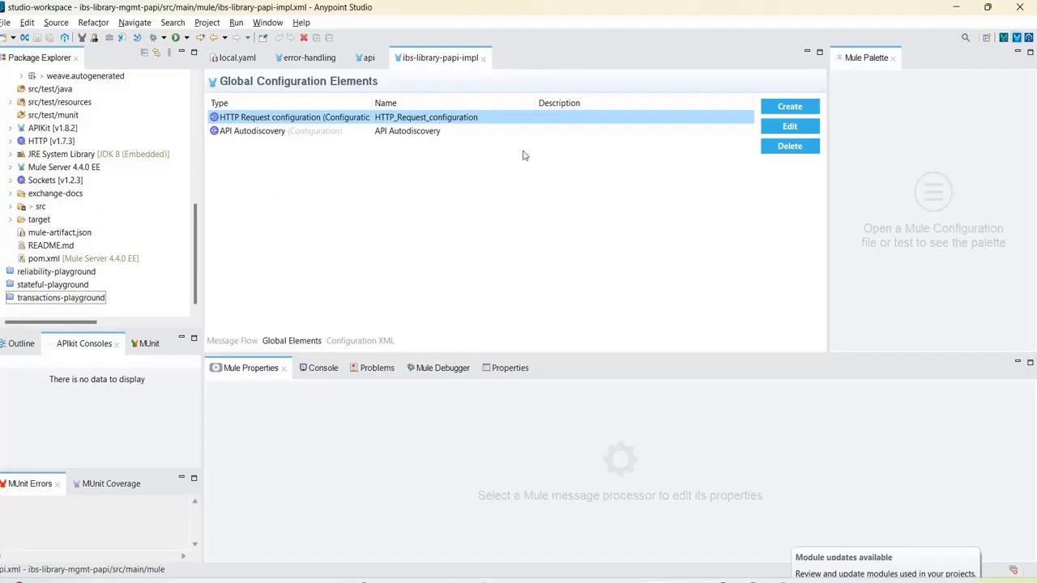
left_click(798, 108)
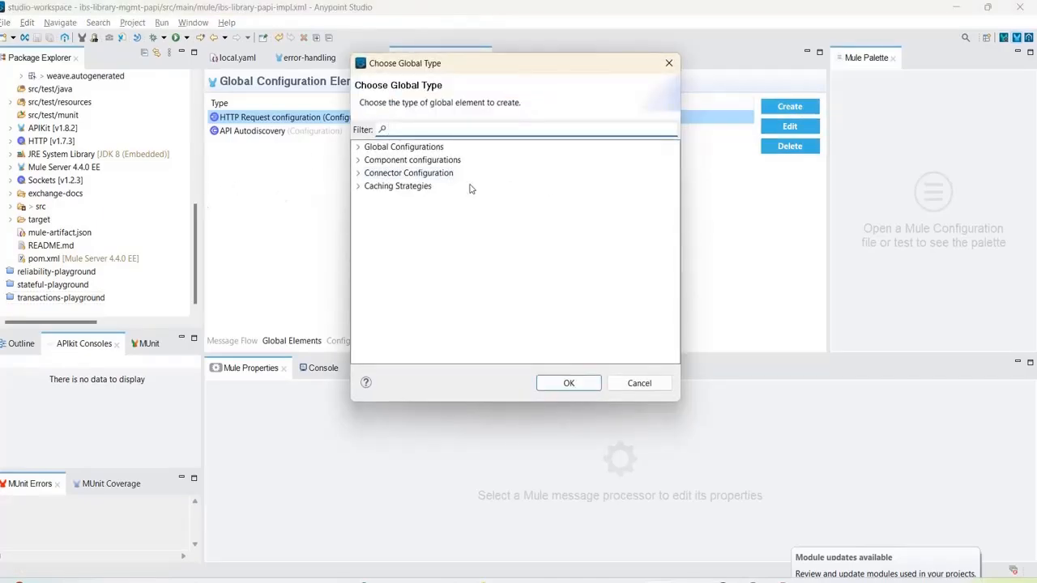
left_click(669, 62)
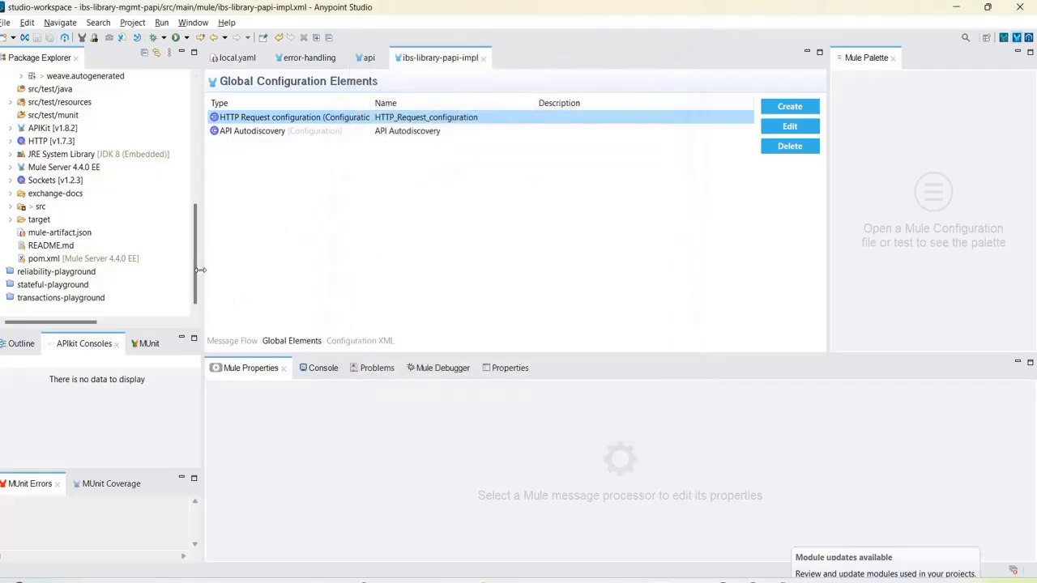
left_click_drag(196, 273, 191, 133)
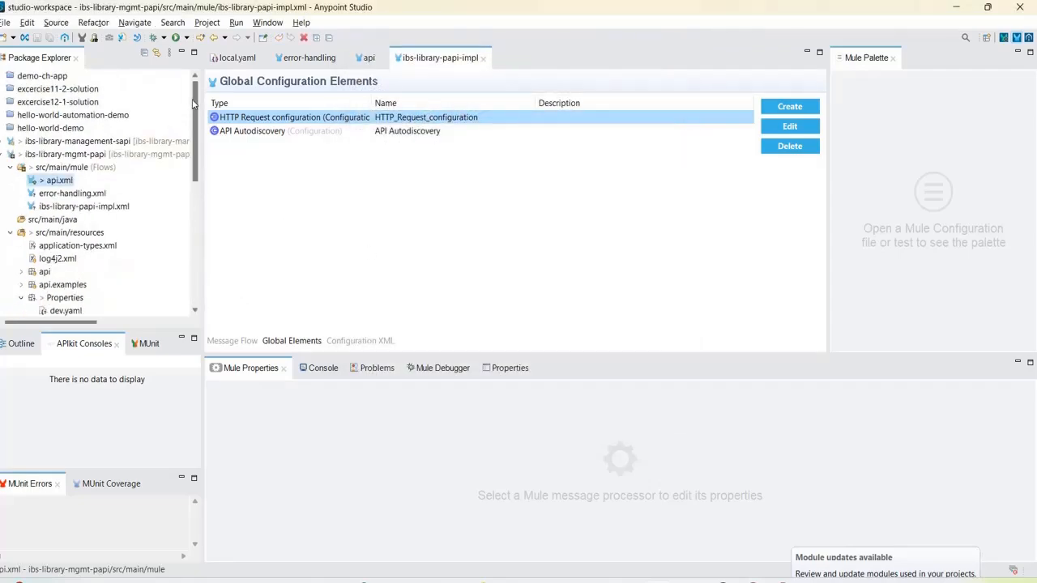
left_click(367, 59)
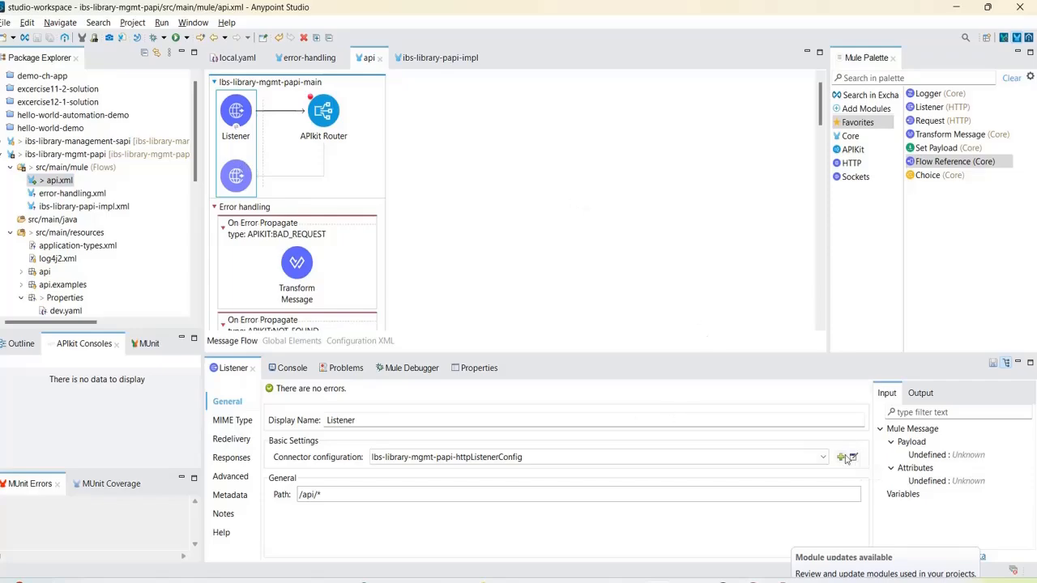
Create a Configuration properties global element in ibs-library-papi-impl.
left_click(429, 58)
left_click(779, 113)
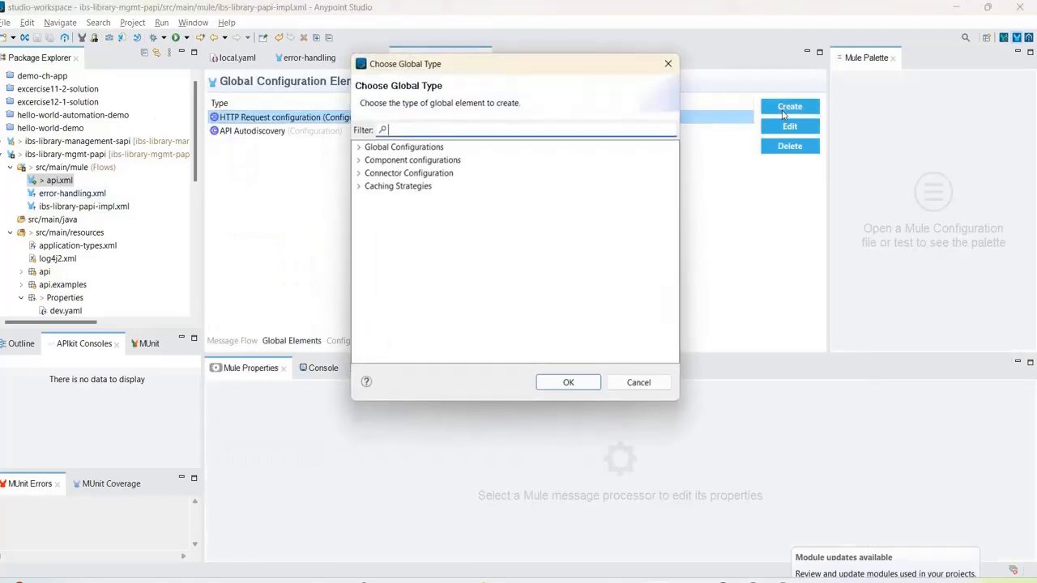
type("prp")
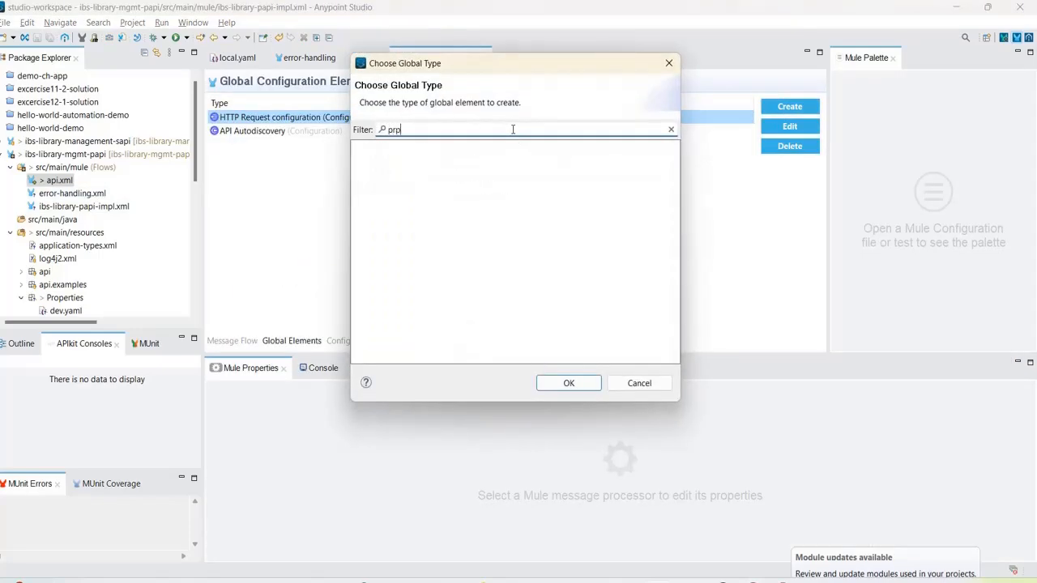
key("BackSpace")
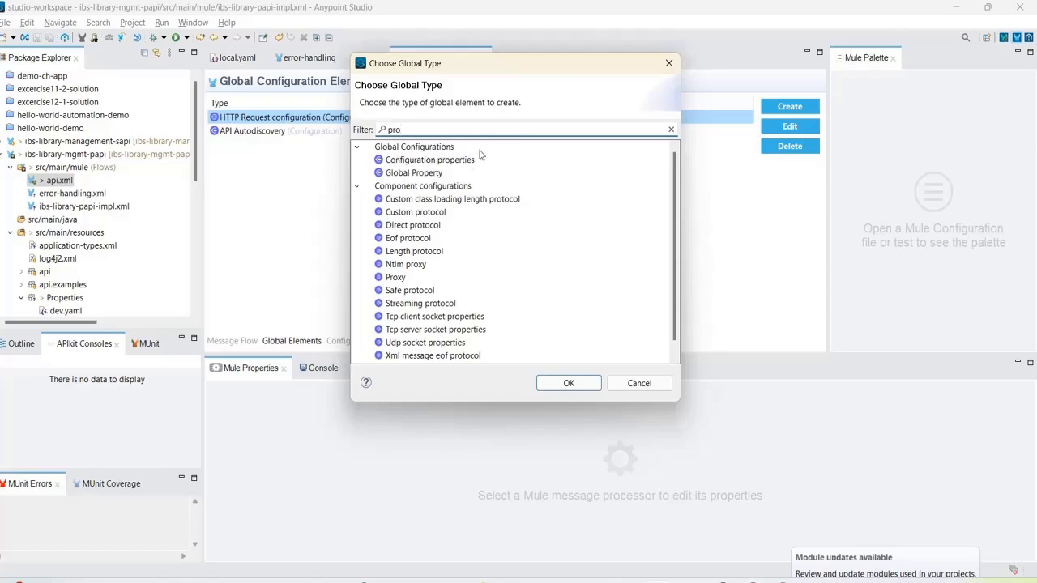
left_click(450, 161)
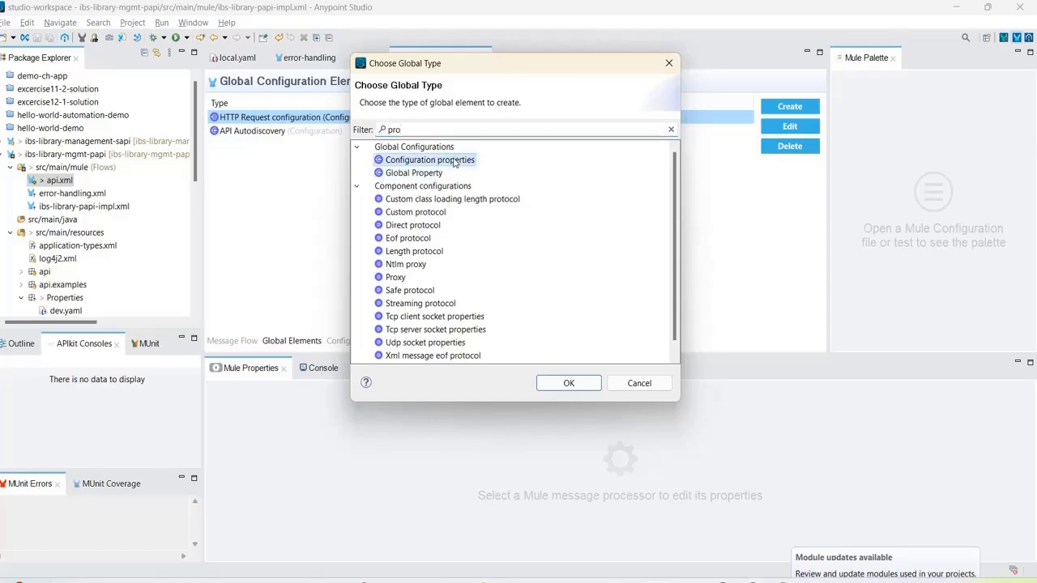
left_click(591, 384)
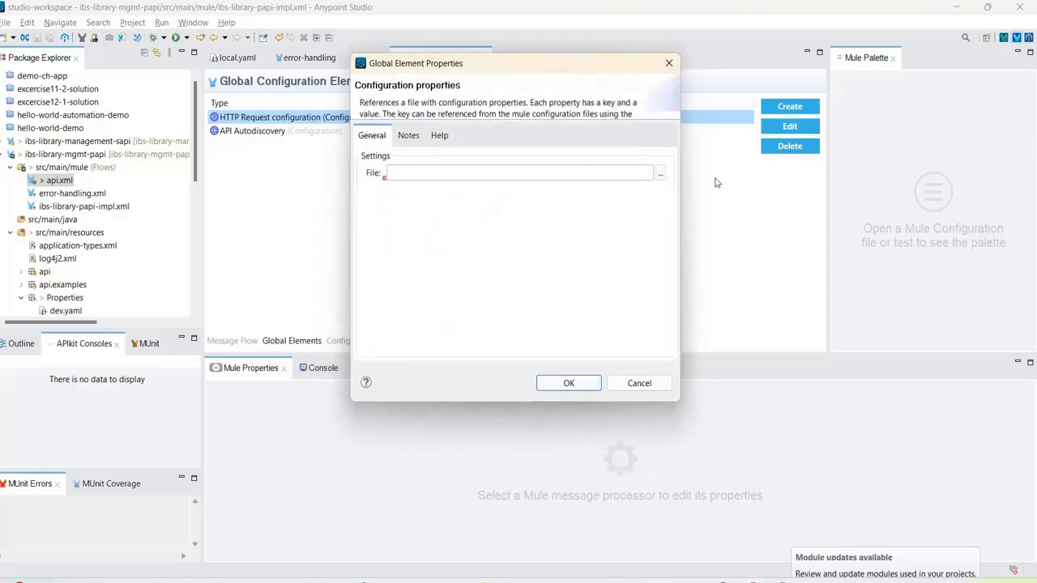
Point the configuration properties to Properties\local.yaml and save the ibs-library-papi-impl file.
left_click(661, 174)
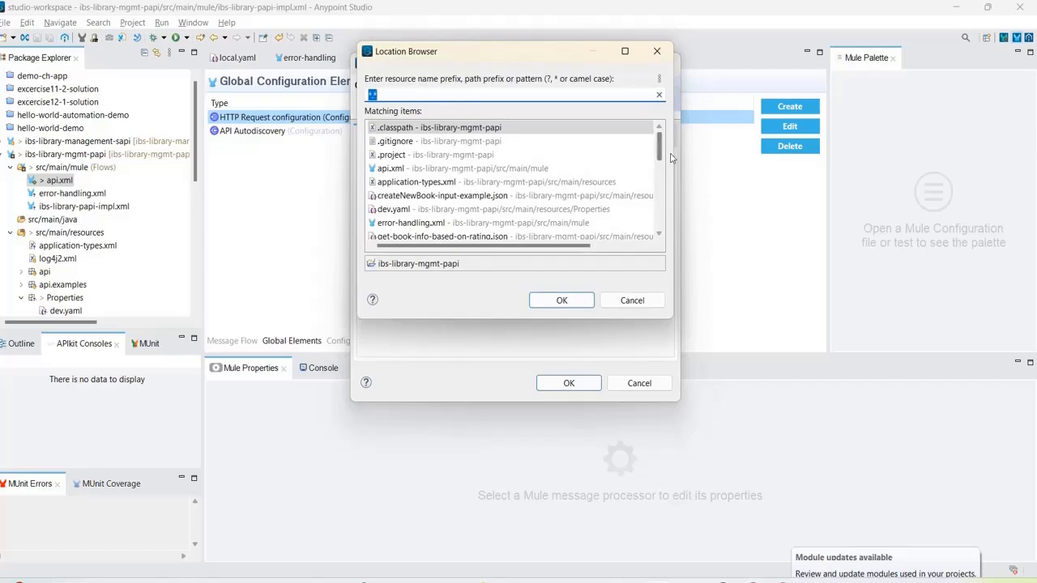
left_click_drag(659, 157, 659, 187)
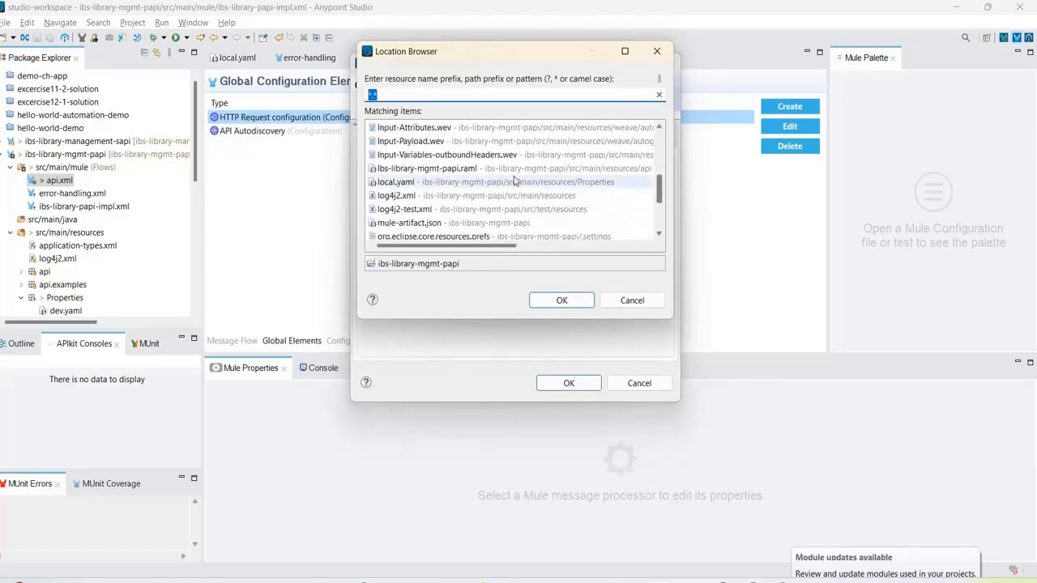
left_click(463, 183)
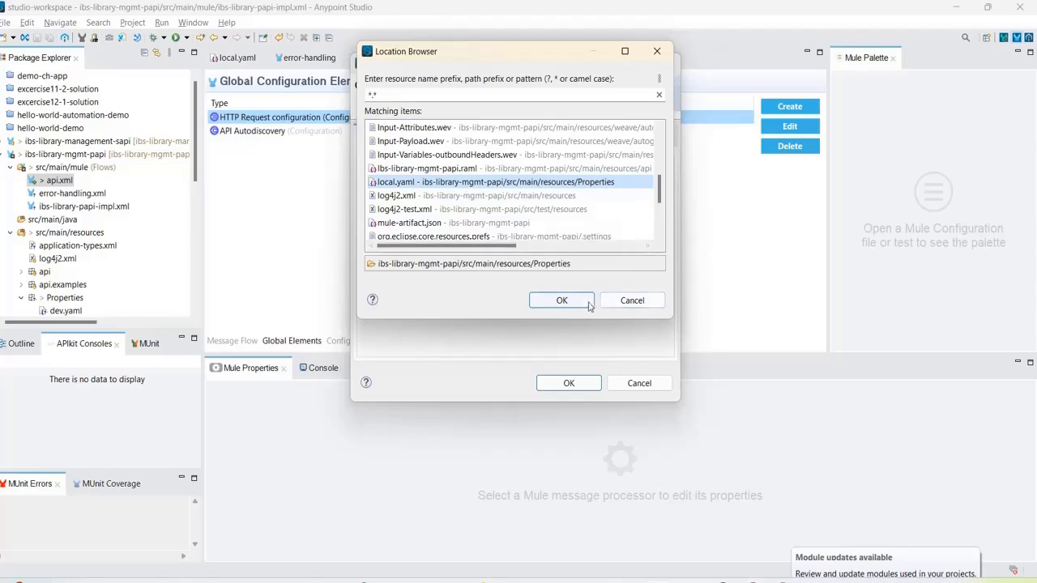
left_click(558, 299)
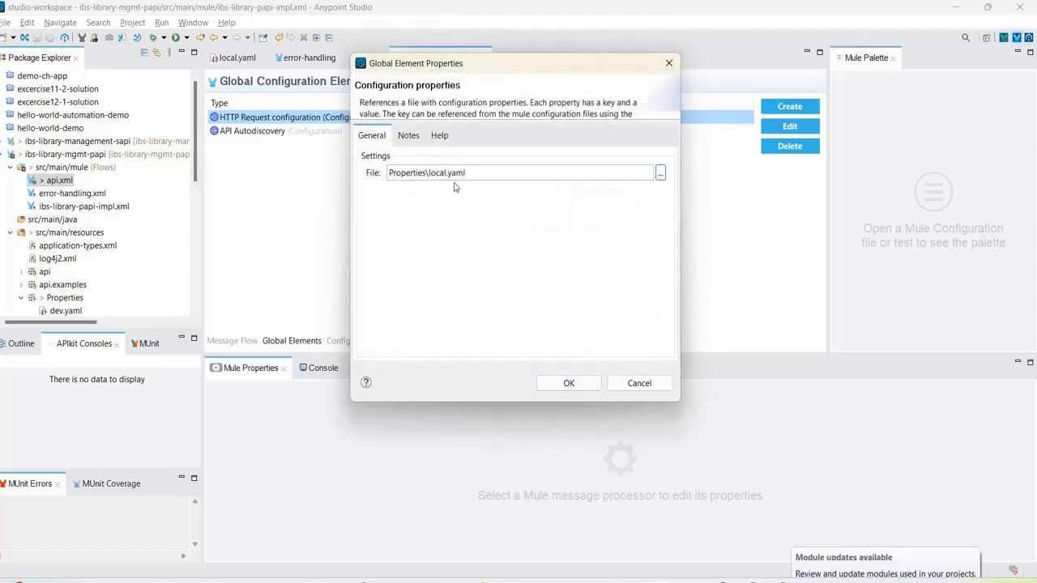
left_click(575, 382)
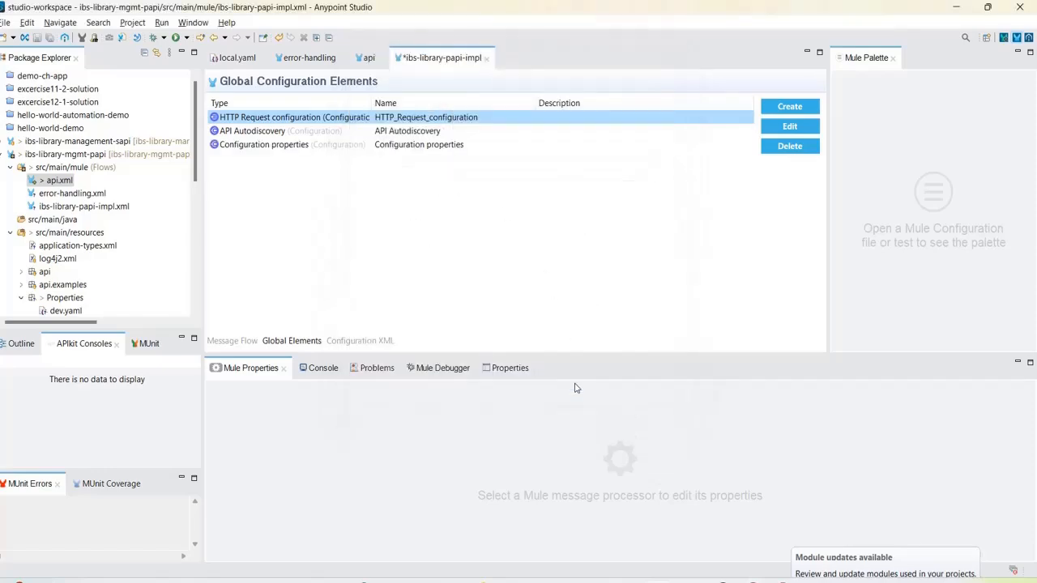
left_click(49, 38)
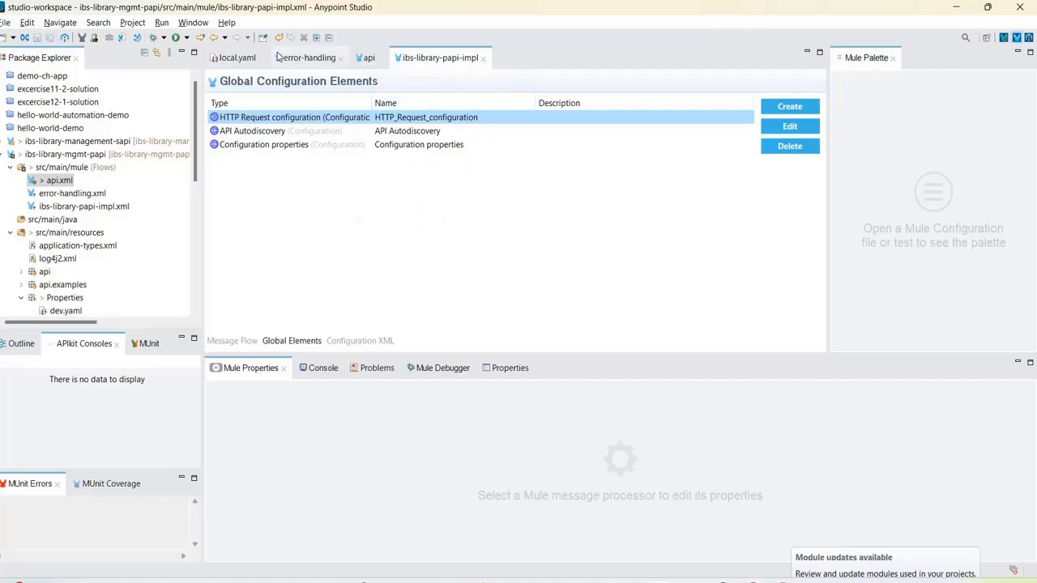
Set the port of Ibs-library-mgmt-papi-httpListenerConfig to ${http.port}, check the matching key in local.yaml and save the changes.
left_click(369, 60)
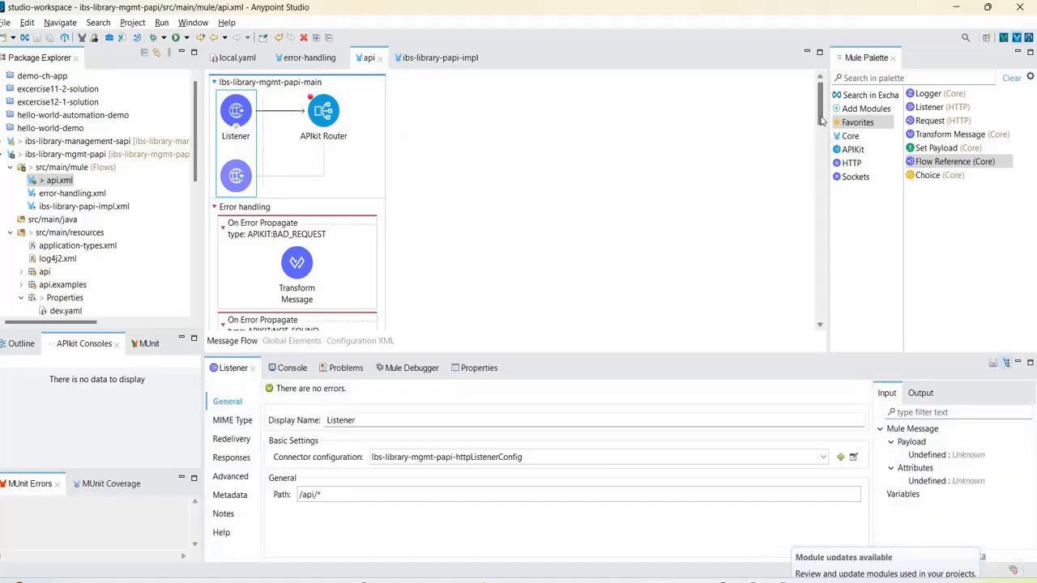
mouse_move(821, 120)
left_mouse_down()
mouse_move(821, 135)
mouse_move(822, 103)
left_mouse_up()
left_click(854, 457)
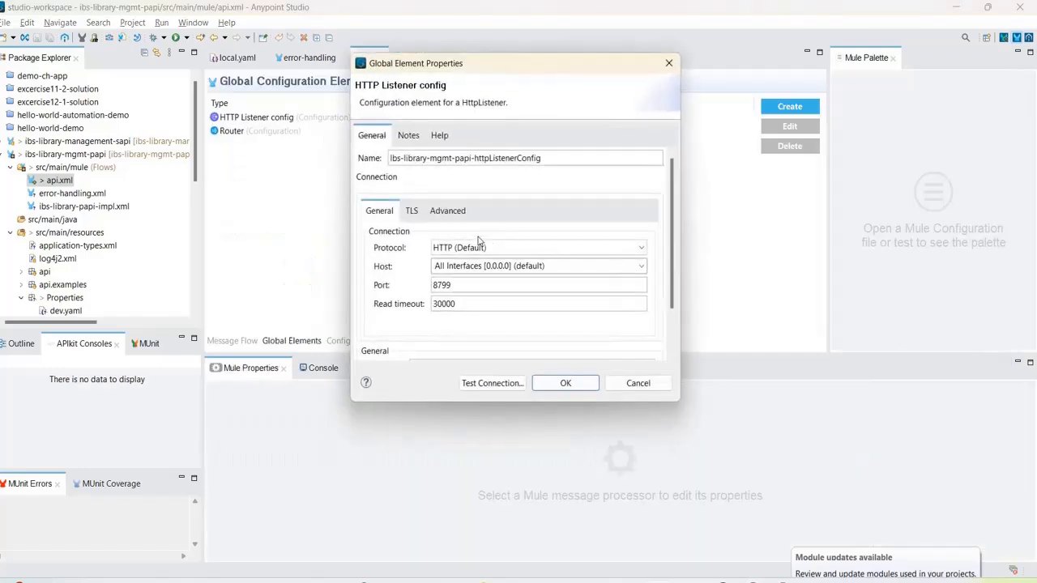
left_click_drag(472, 285, 397, 283)
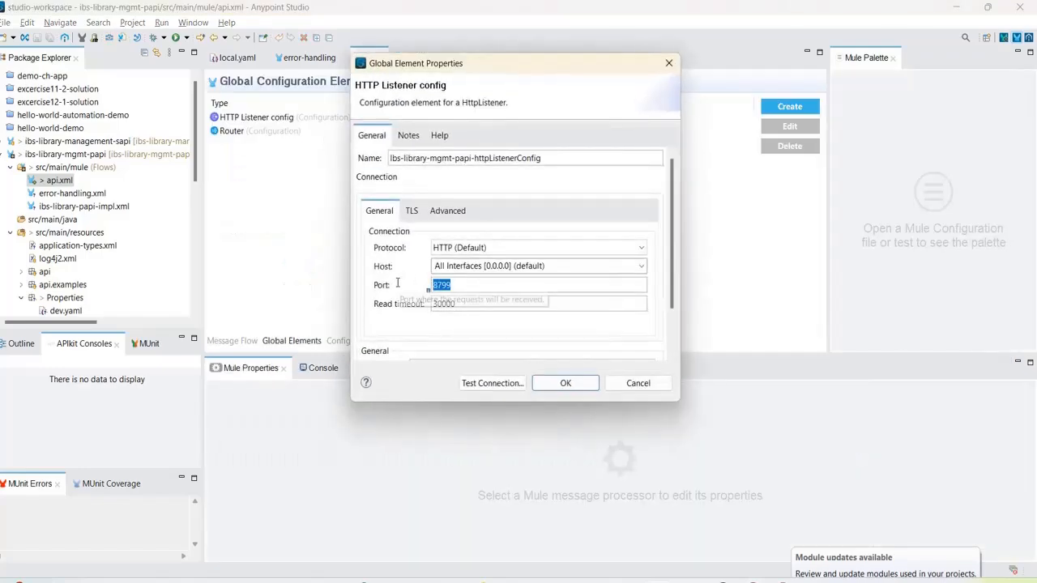
type("$")
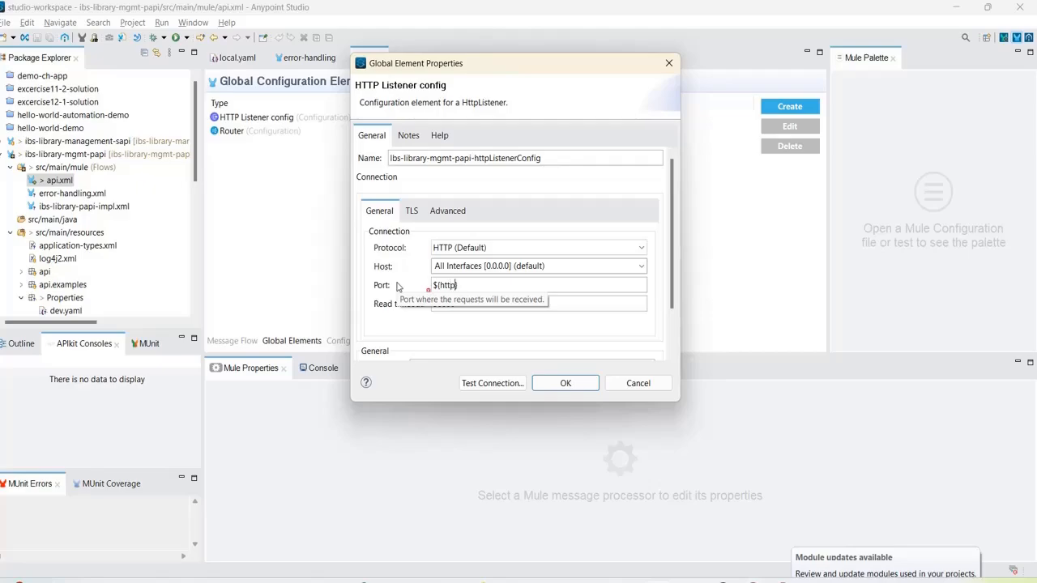
type("{http.port}")
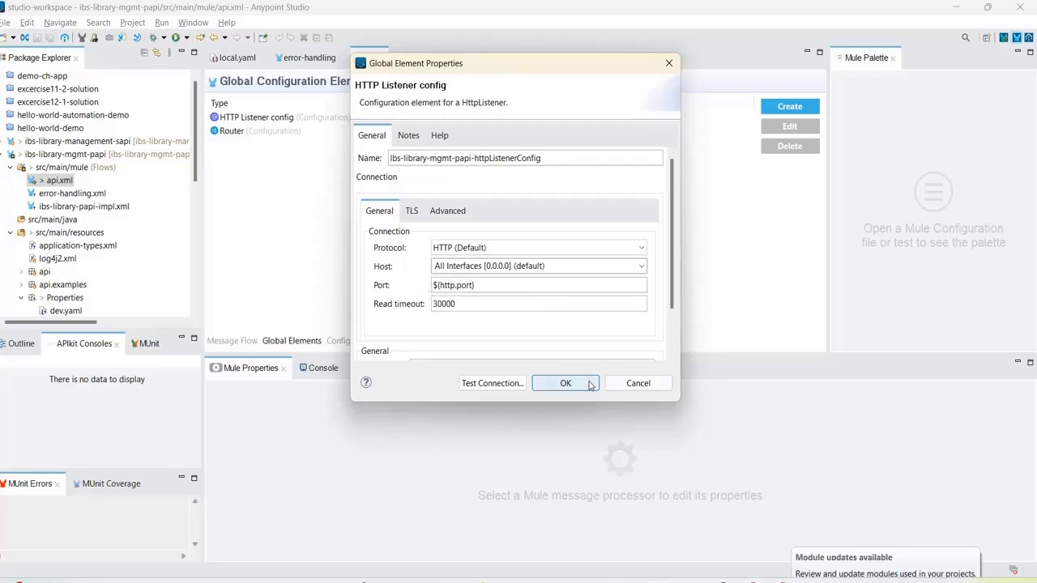
left_click(590, 384)
left_click(238, 64)
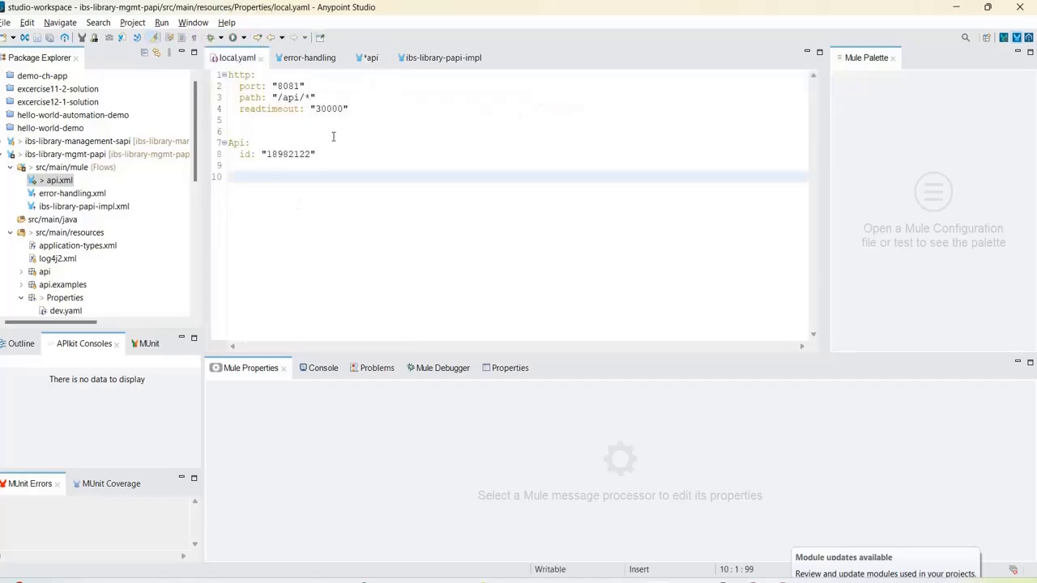
left_click(50, 38)
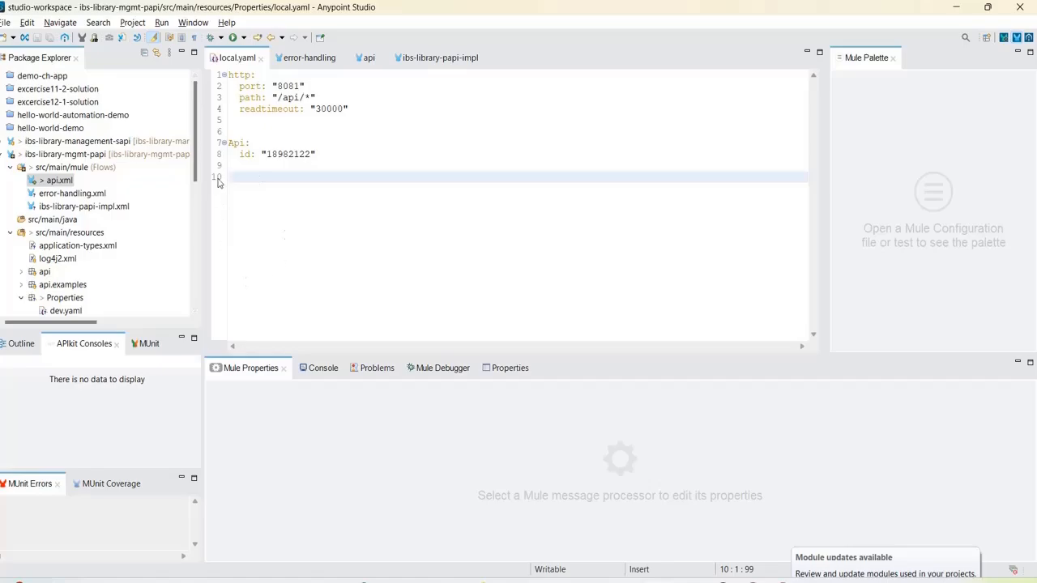
Open the CloudHub deployment settings for the ibs-library-mgmt-papi project and maximize the deployment window.
right_click(82, 159)
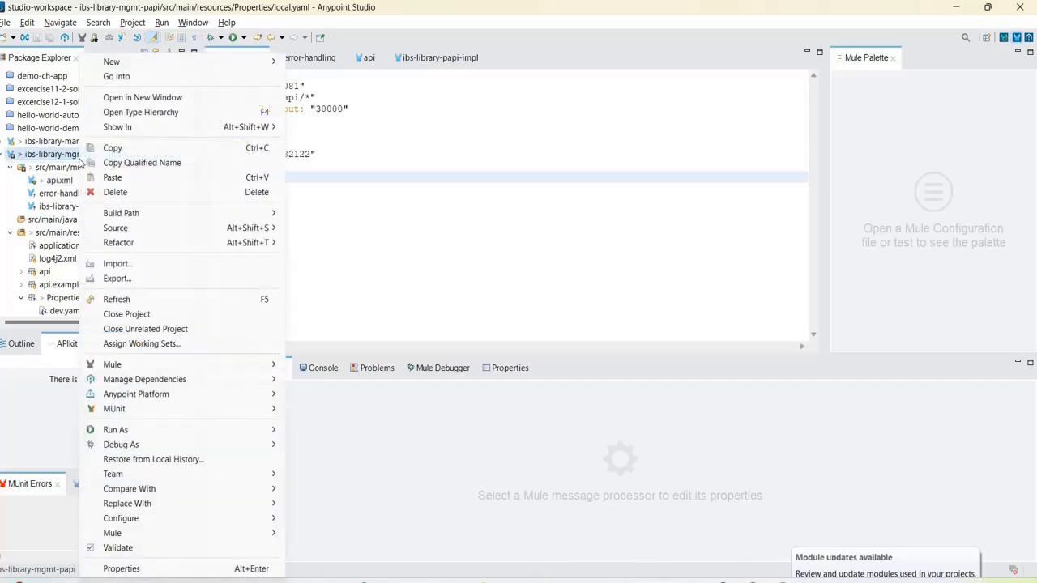
mouse_move(166, 393)
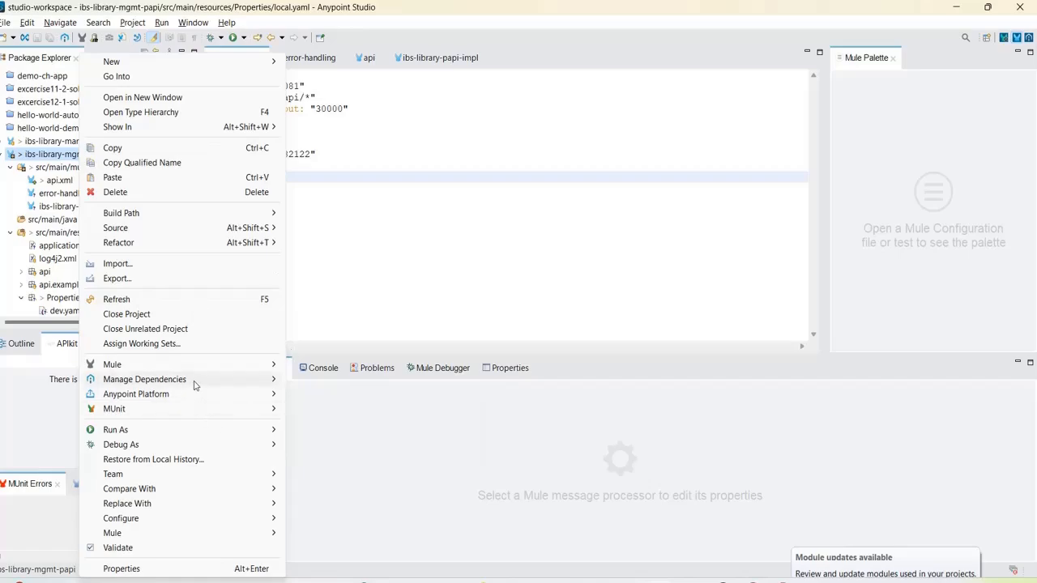
mouse_move(194, 385)
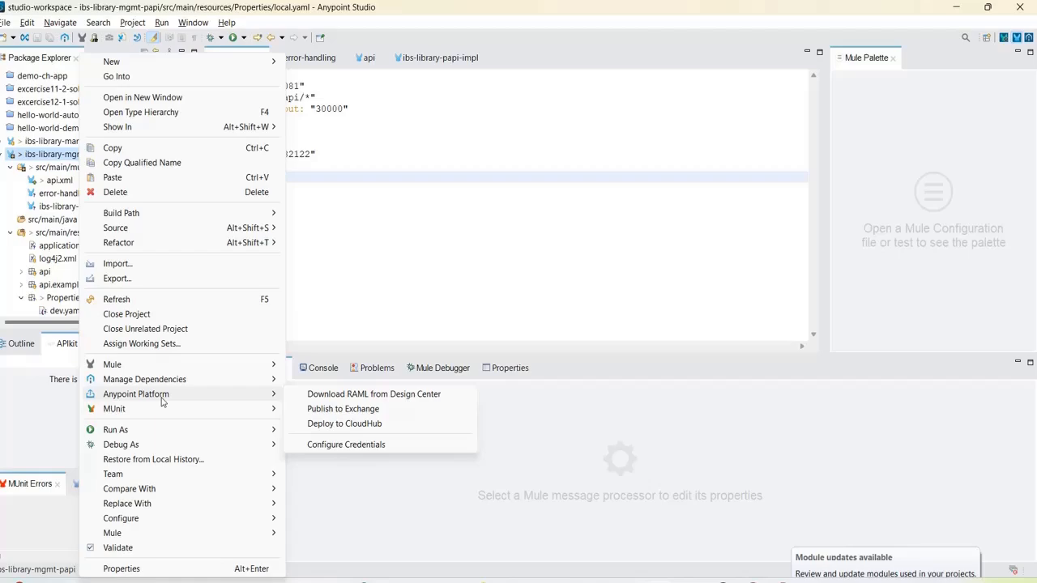
left_click(366, 429)
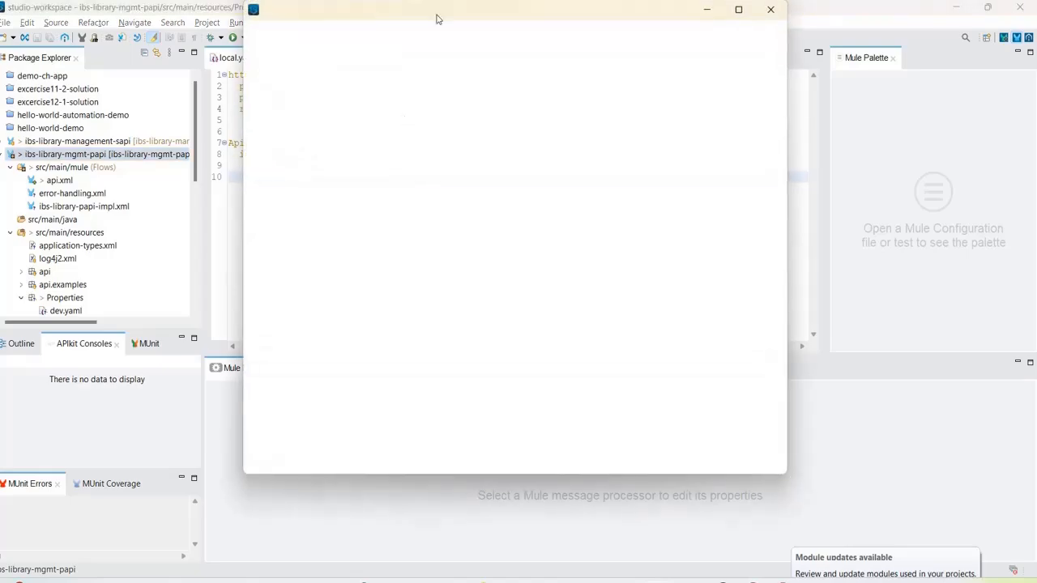
left_click_drag(475, 13, 525, 107)
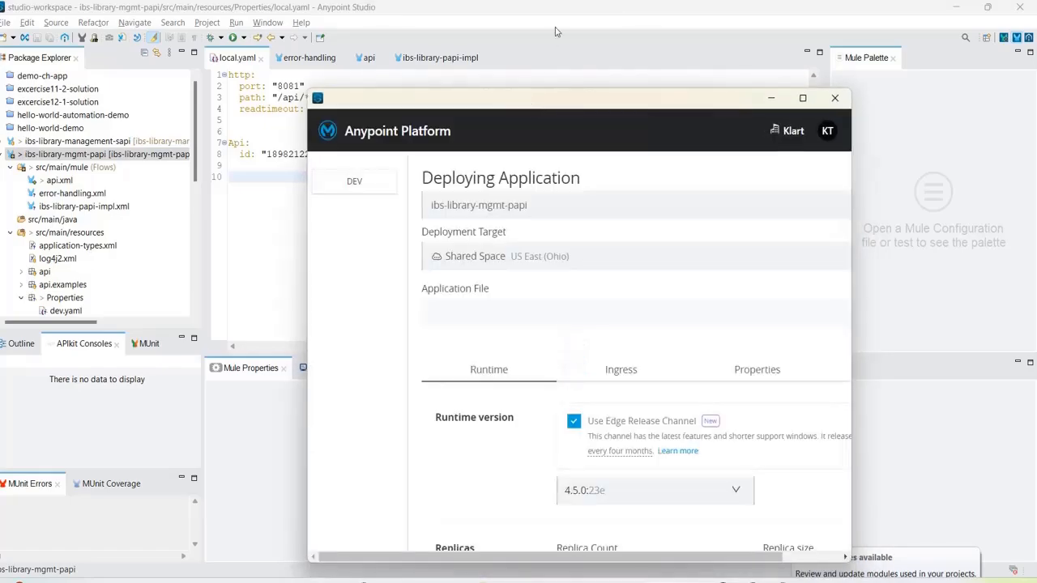
left_click(803, 98)
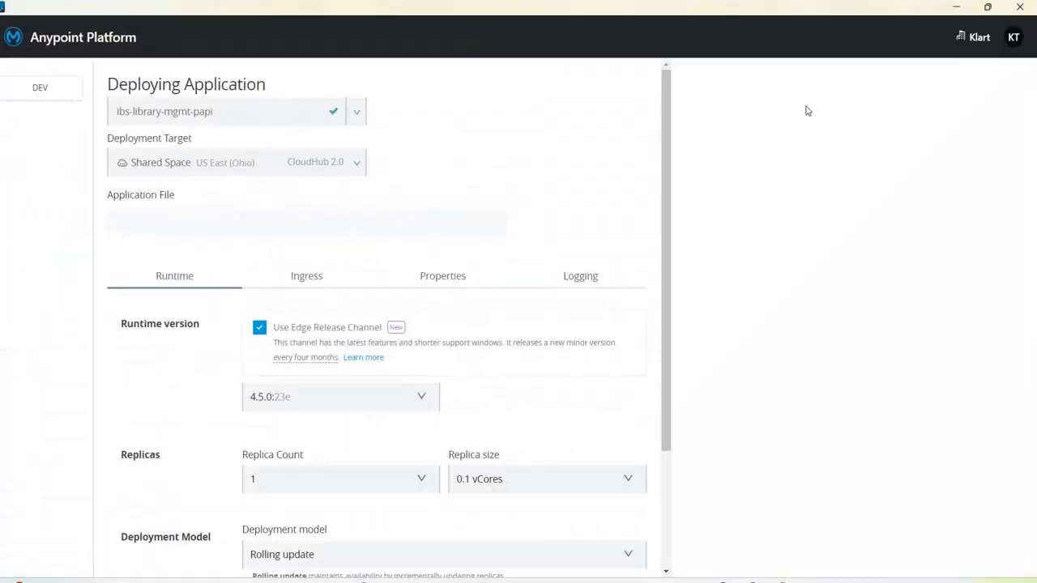
Change the deployment target to CloudHub, deploy the ibs-library-mgmt-papi application and close the deployment window.
left_click(279, 112)
type("-laks")
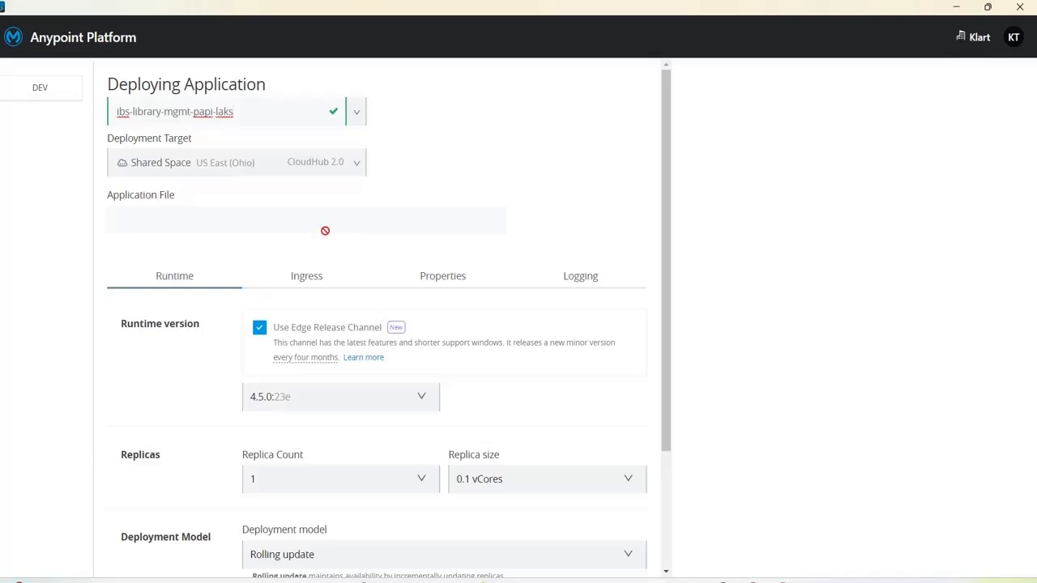
left_click(292, 166)
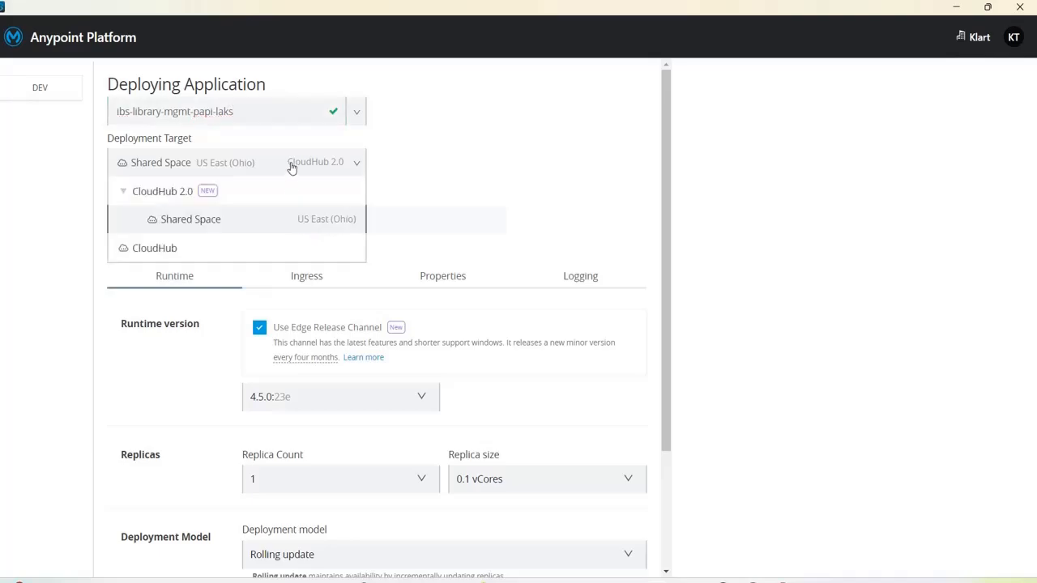
left_click(196, 248)
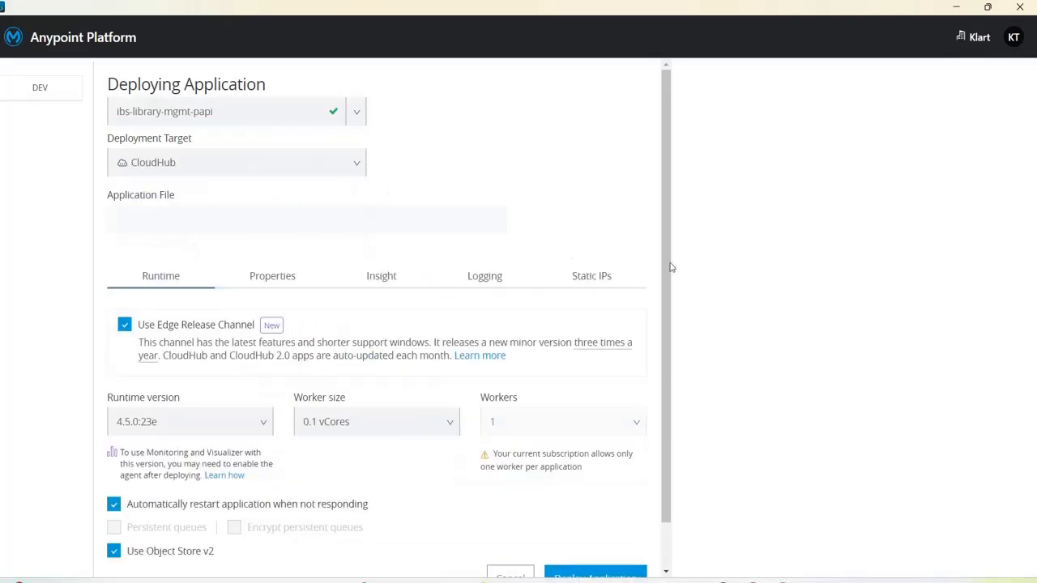
left_click_drag(669, 296, 678, 402)
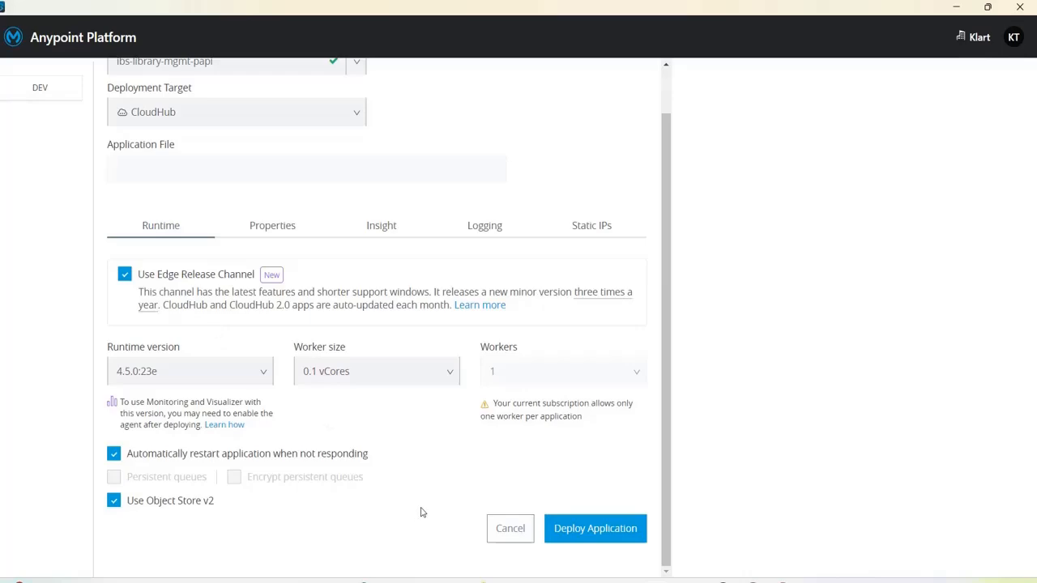
left_click(620, 533)
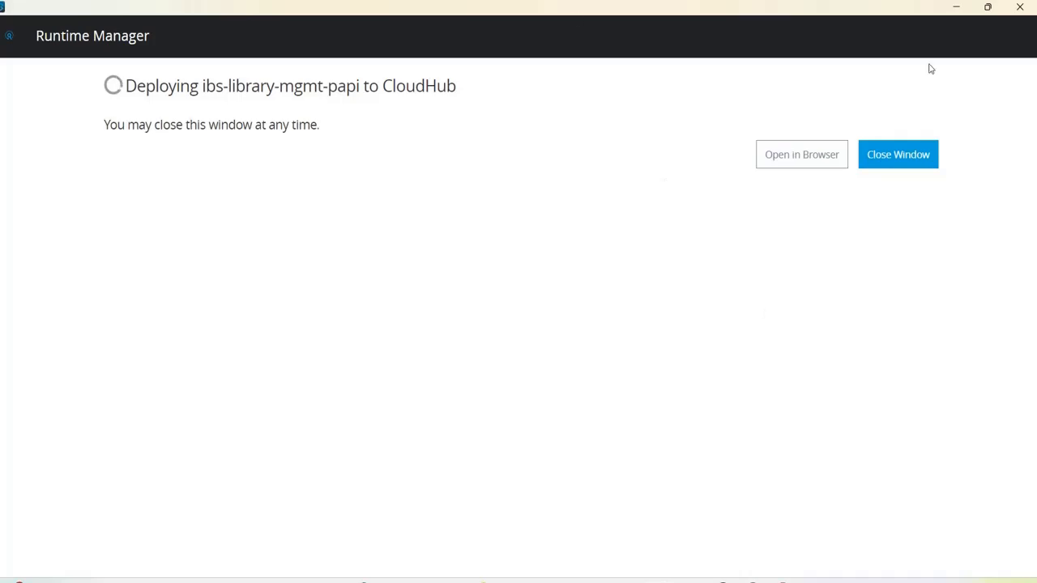
left_click(892, 154)
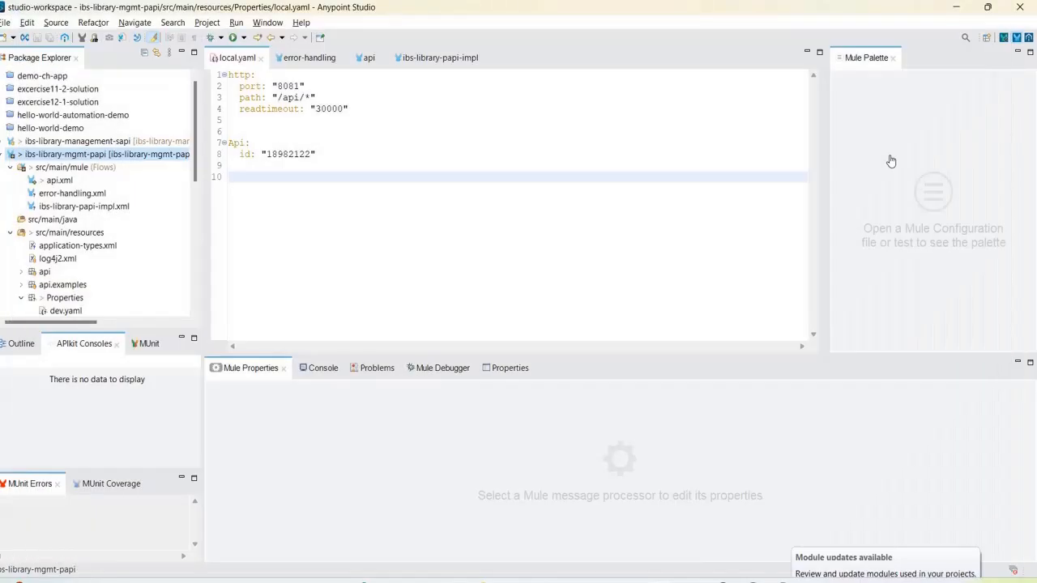
Show the ibs-library-mgmt-papi project in the system file explorer, maximize the window and enter the project folder.
right_click(62, 155)
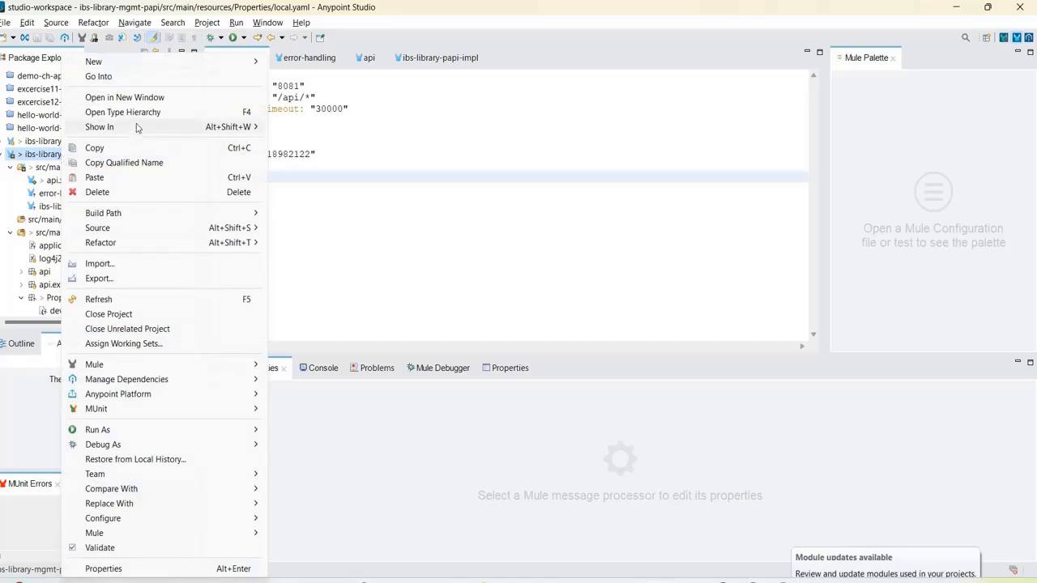
mouse_move(137, 131)
left_click(320, 173)
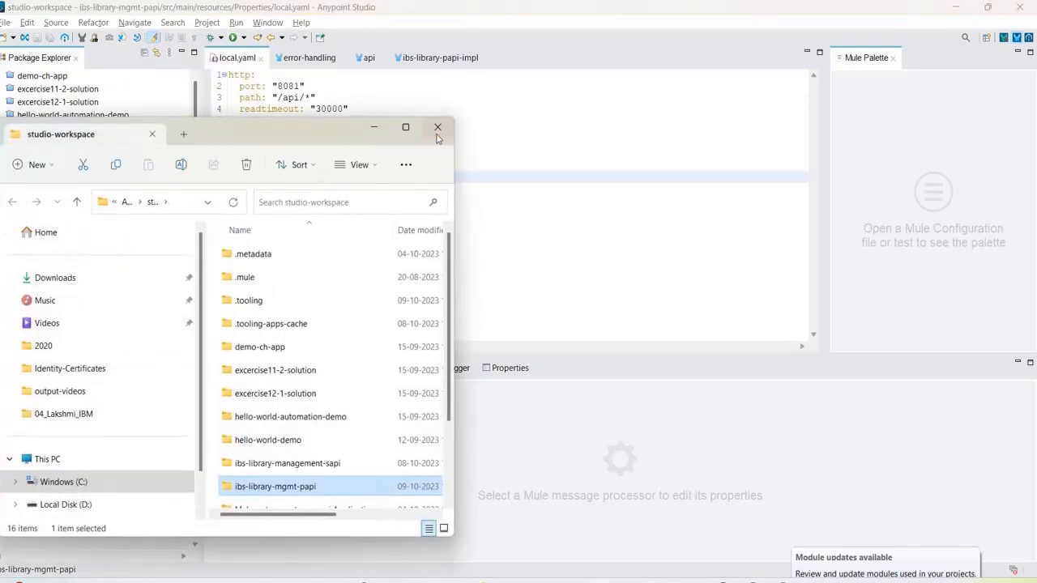
left_click(406, 128)
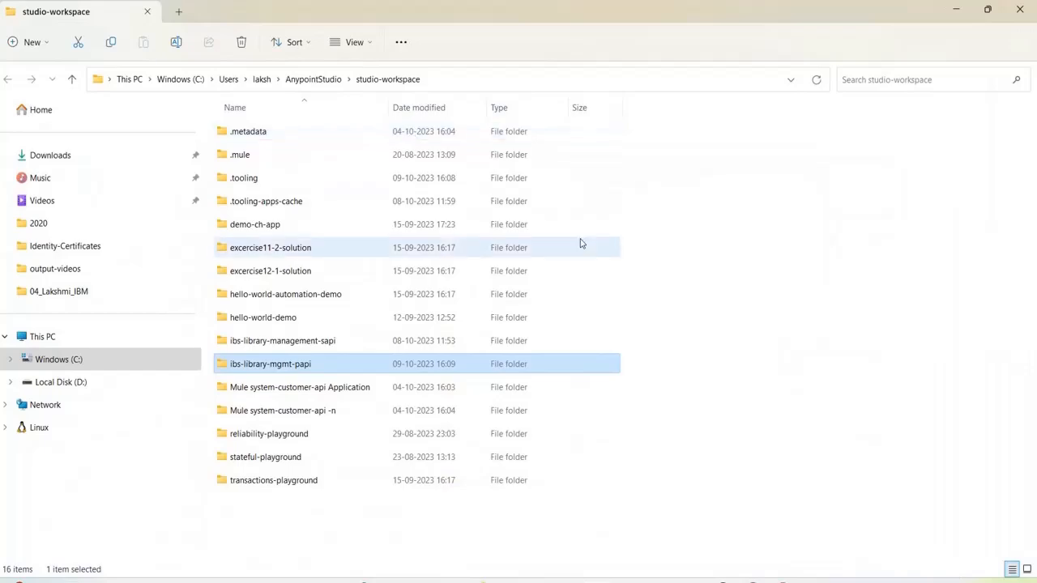
double_click(316, 364)
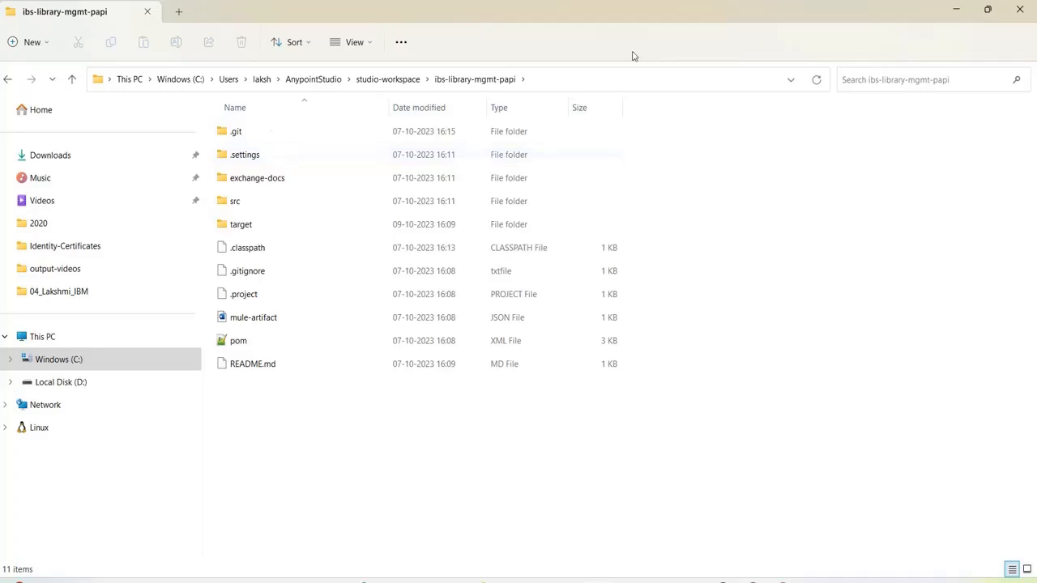
Open Git Bash in the ibs-library-mgmt-papi folder and run git status.
right_click(750, 260)
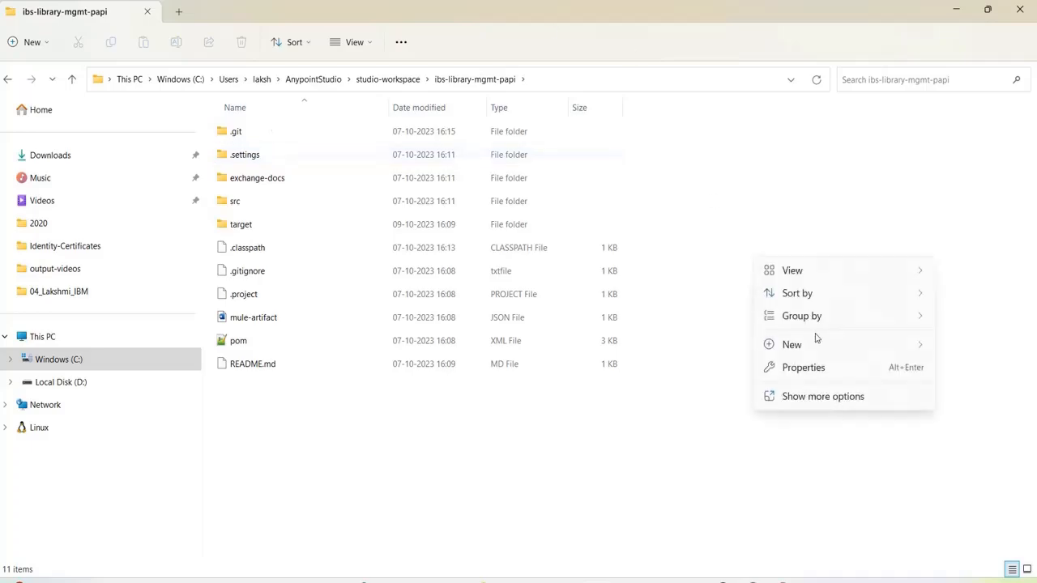
left_click(809, 403)
left_click(856, 327)
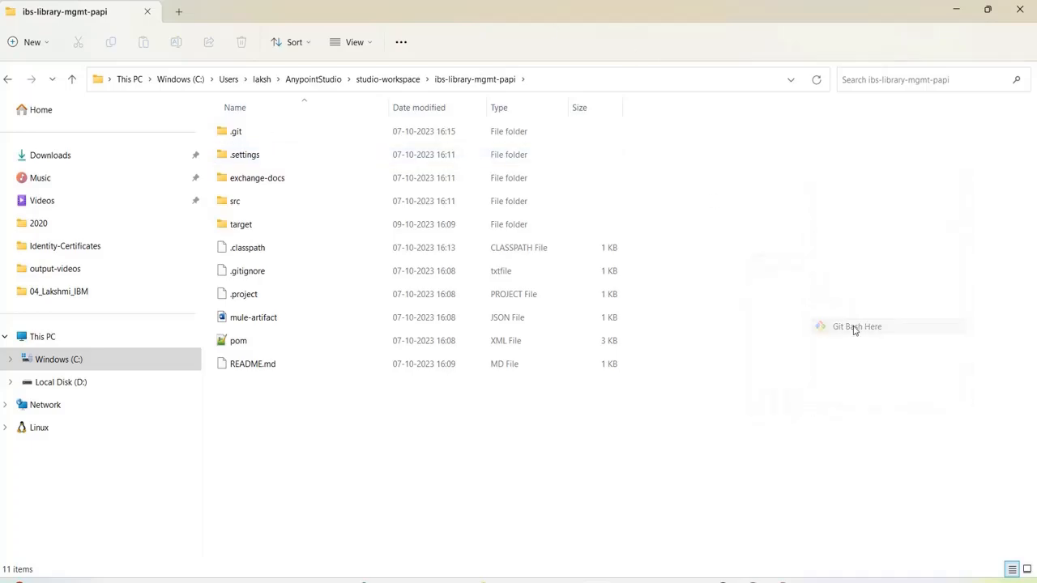
type("git ")
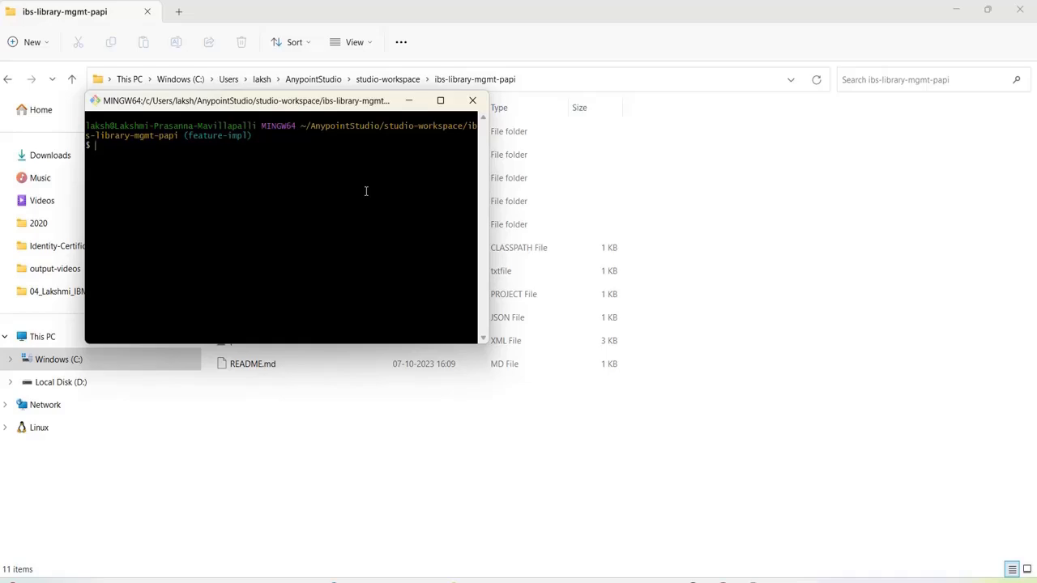
type("status")
key("Return")
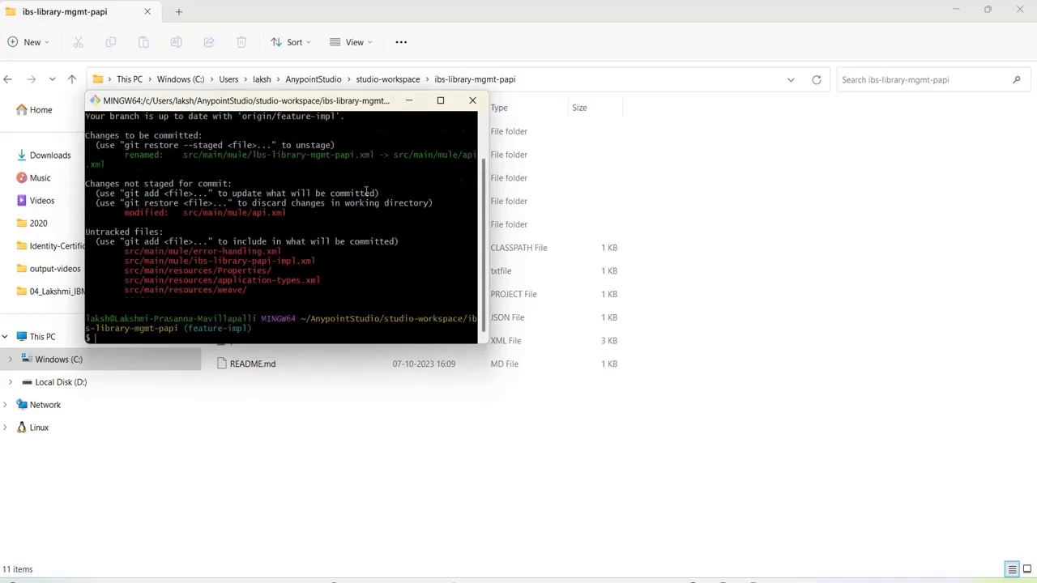
Stage all project changes with git add . and check them with git status.
type("git add  .")
key("Return")
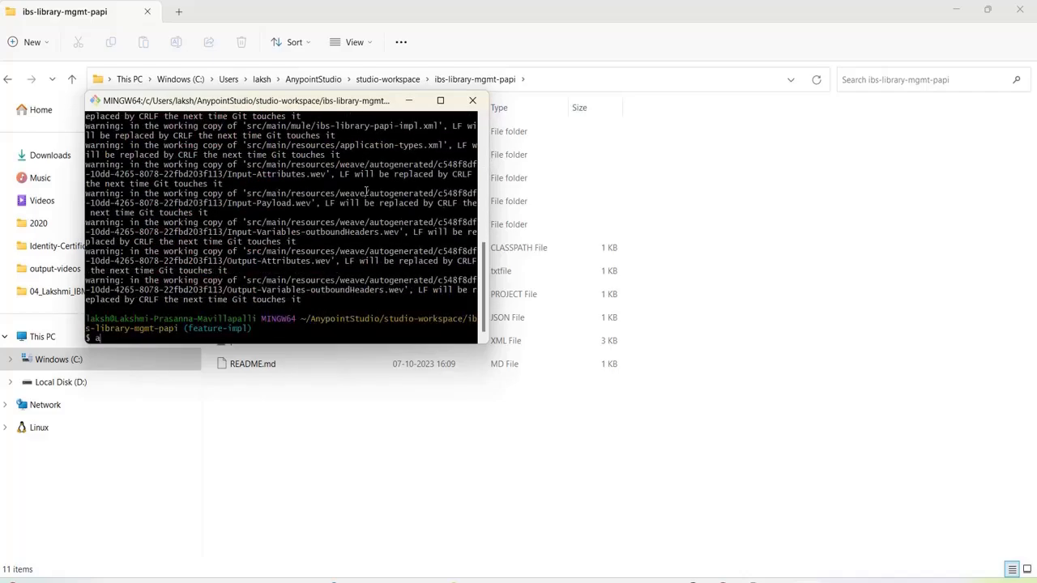
type("git status")
key("Return")
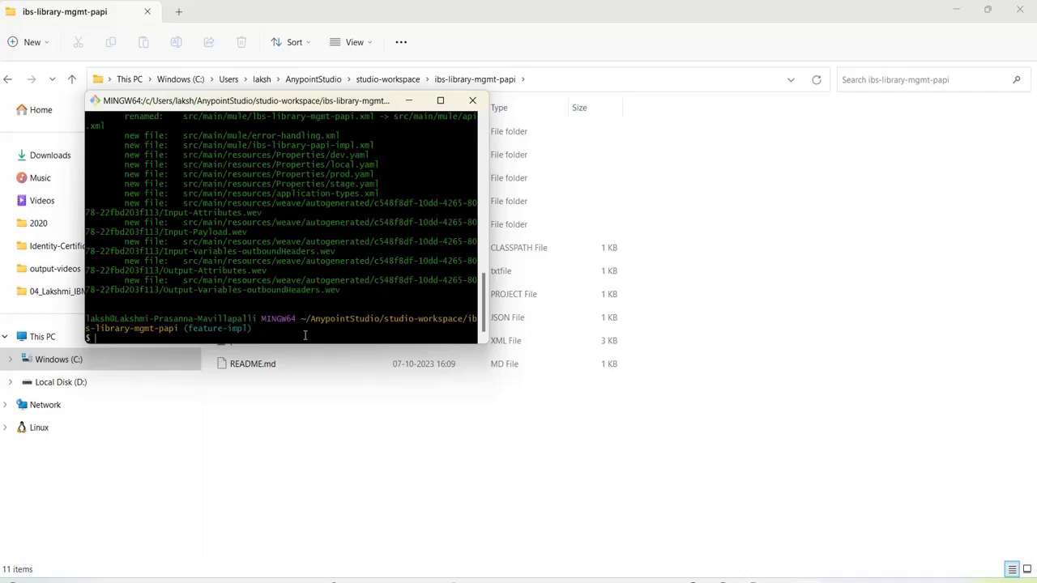
Commit the staged changes with the message "Papi-implementation".
type("git comm")
type("it -m ")
type("\"\"")
type("Papi-i")
type("mplementatio")
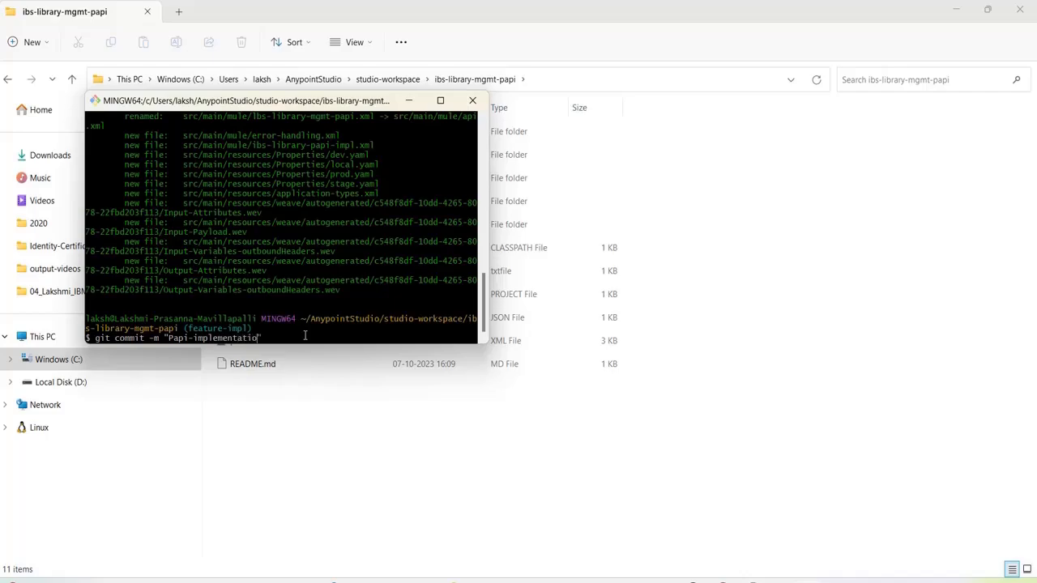
type("n")
key("Return")
Push the commit with git push origin and minimize the Git Bash window.
type("g")
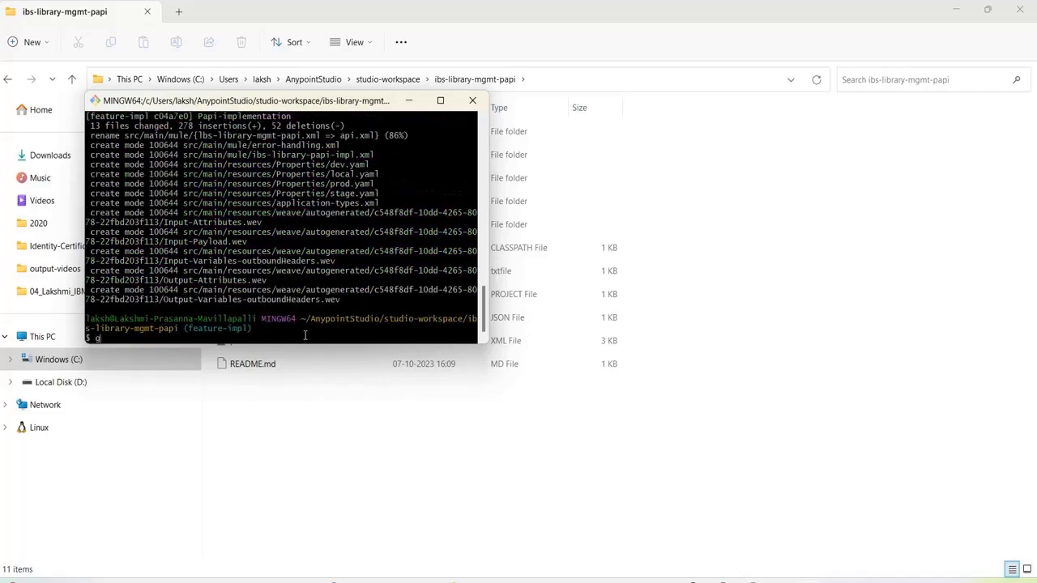
type("it push origin")
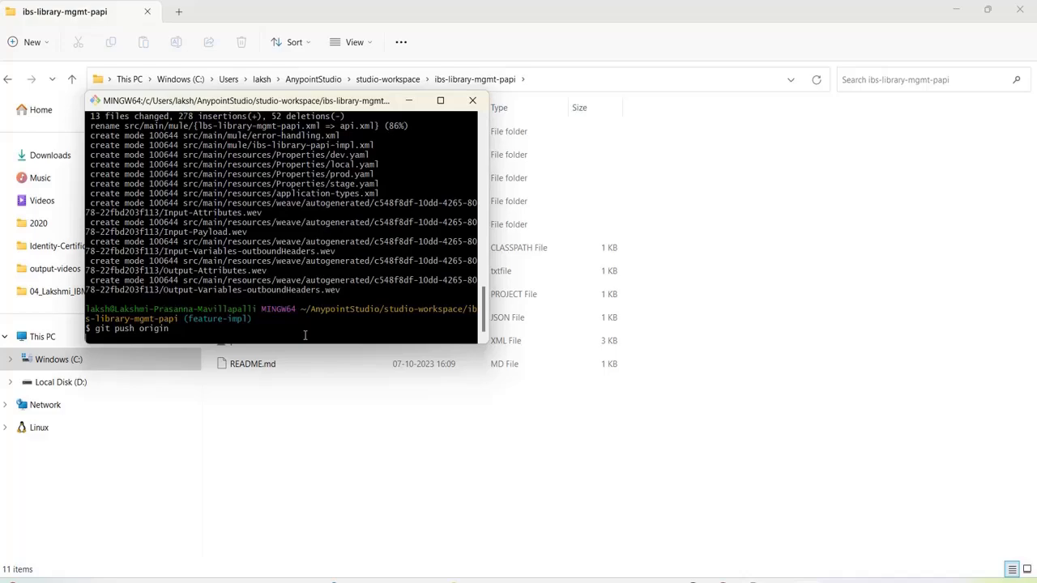
key("Return")
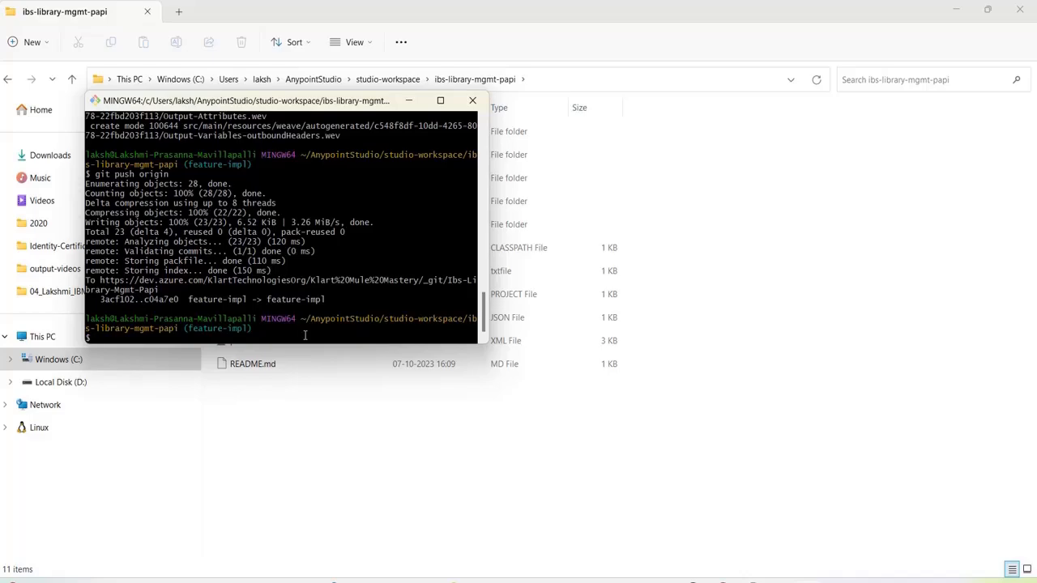
left_click(409, 111)
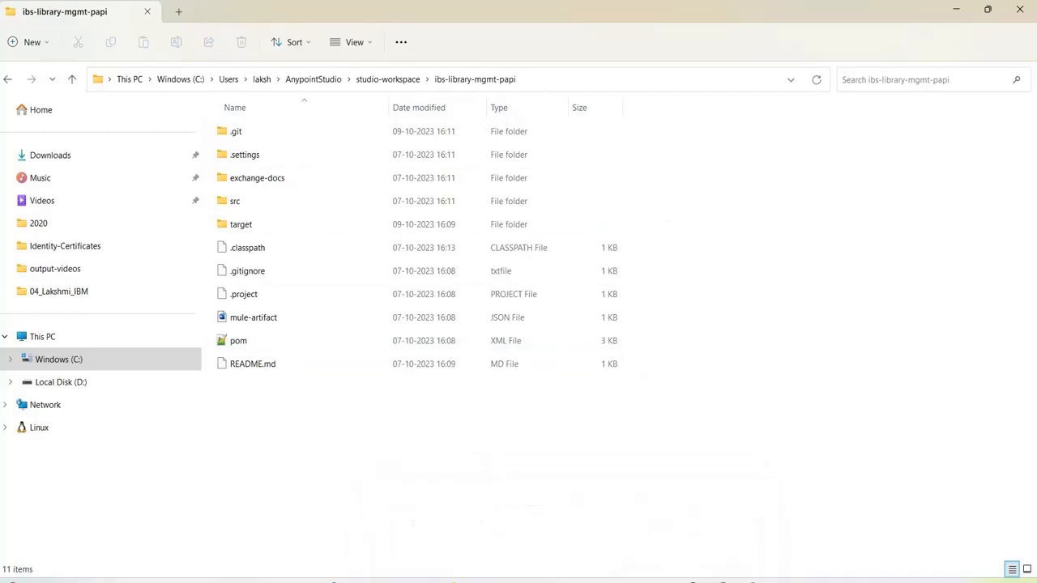
Switch to the Chrome browser and close the Blue Modern Eye Catching, Canva and DataWeave Interactive Learning tabs, leaving the DataWeave site unsaved.
left_click(518, 580)
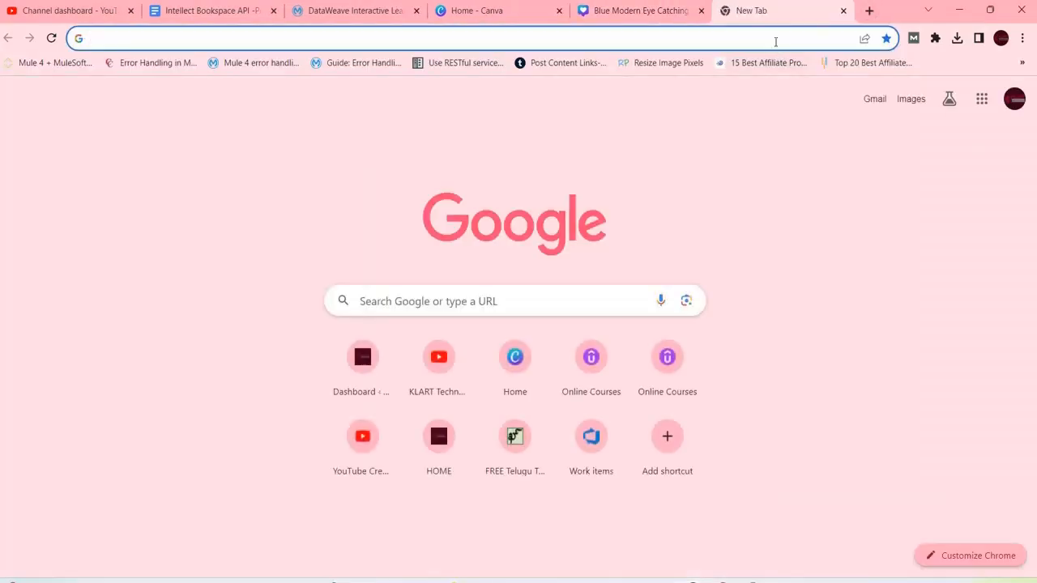
left_click(702, 11)
left_click(559, 11)
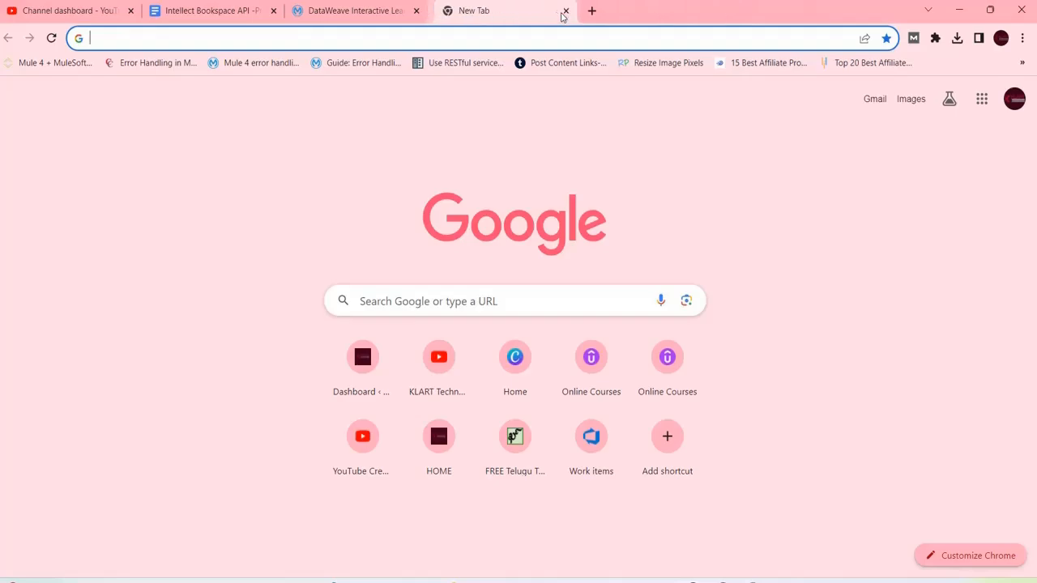
left_click(417, 11)
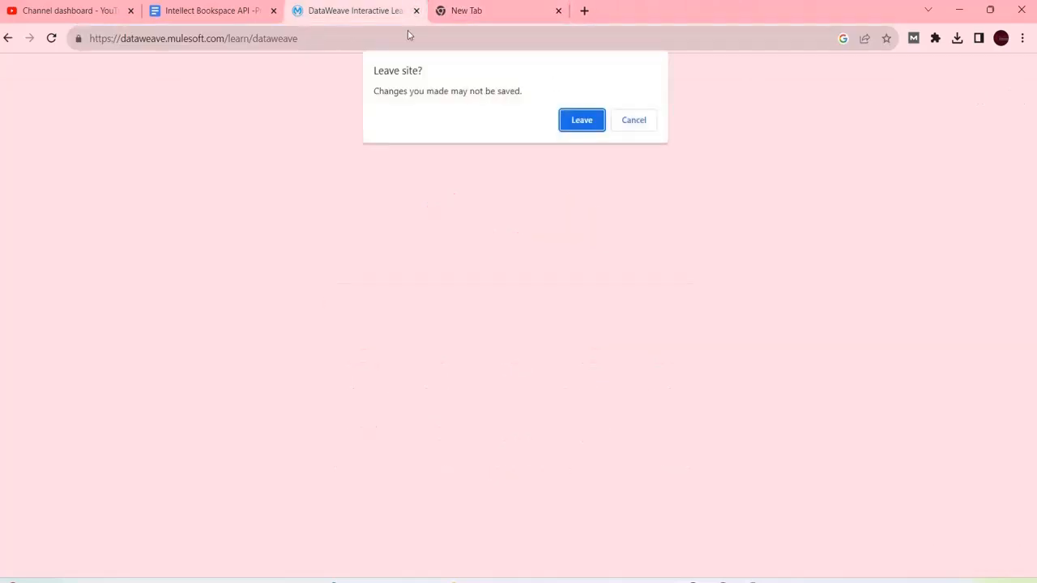
left_click(597, 122)
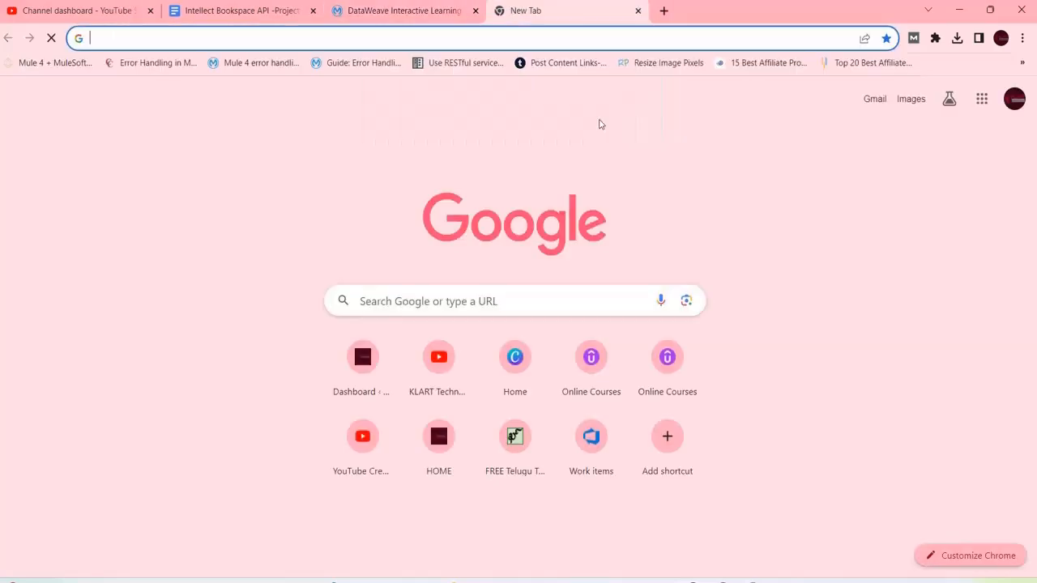
Open the Azure DevOps work items page of the Klart Mule Mastery project in the new tab.
left_click(488, 45)
type("azure")
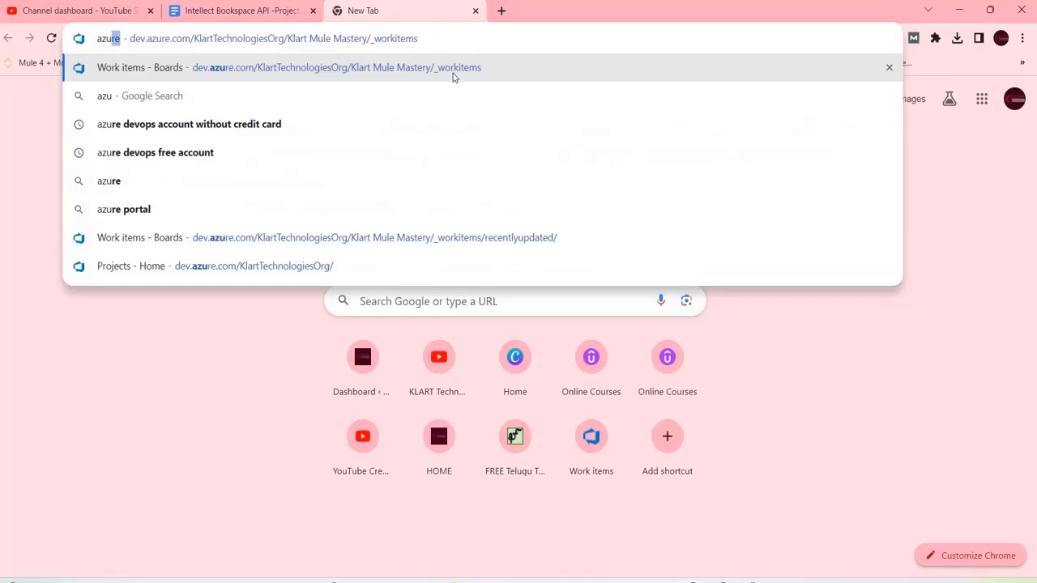
left_click(400, 69)
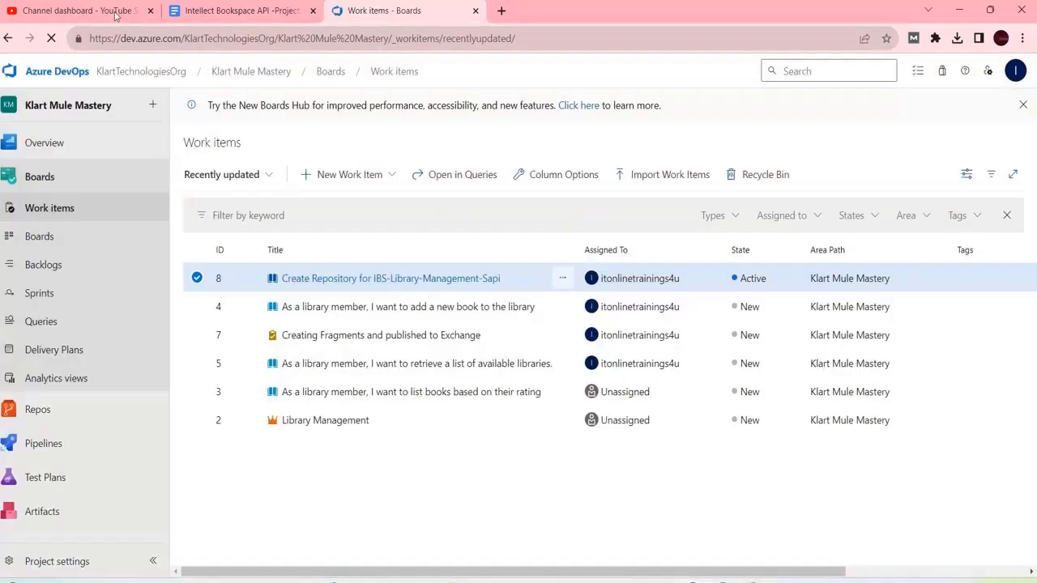
Close the YouTube channel dashboard tab and open the Ibs-Library-Mgmt-Papi repository files in Azure DevOps.
left_click(114, 13)
left_click(150, 11)
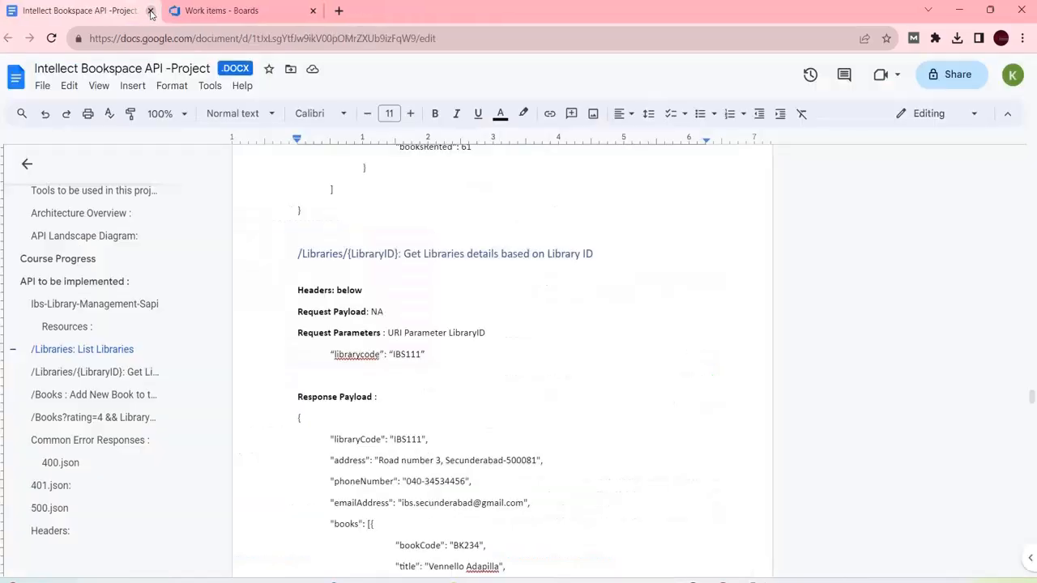
left_click(205, 12)
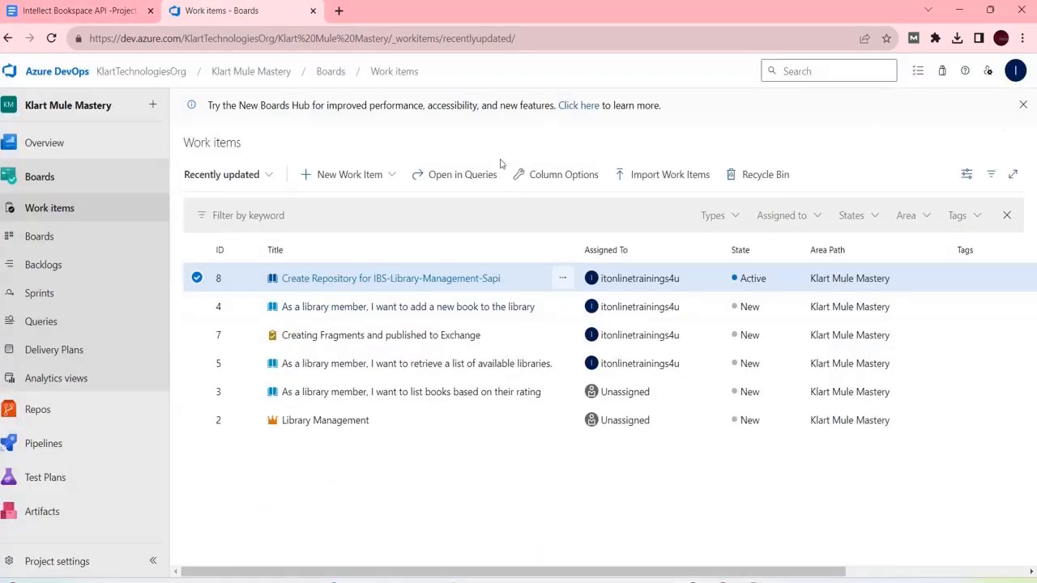
left_click(58, 408)
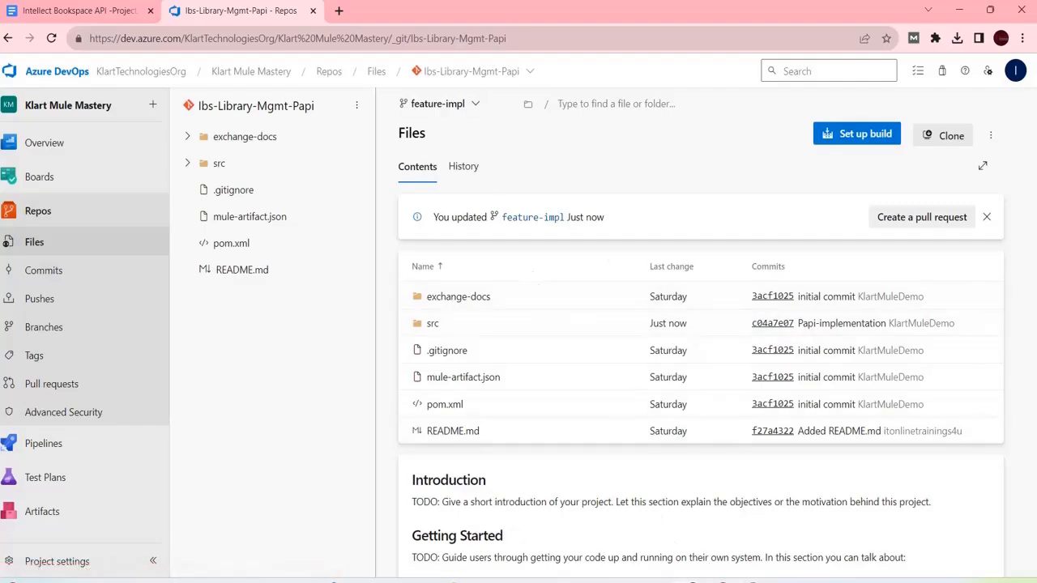
Switch to the Anypoint Platform browser window and check the deployment status of ibs-library-mgmt-papi in Runtime Manager.
mouse_move(717, 576)
left_click(717, 514)
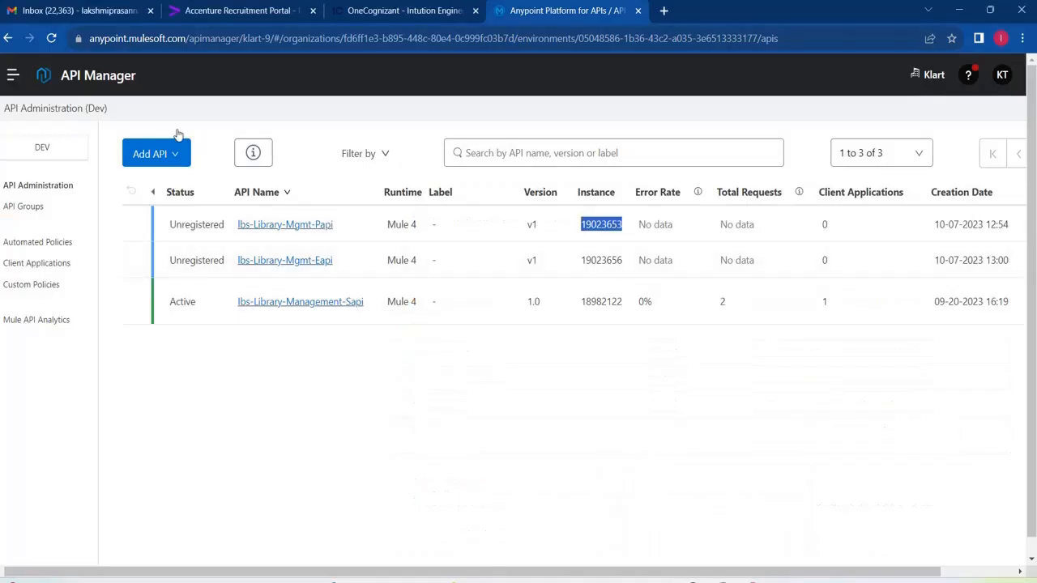
left_click(12, 77)
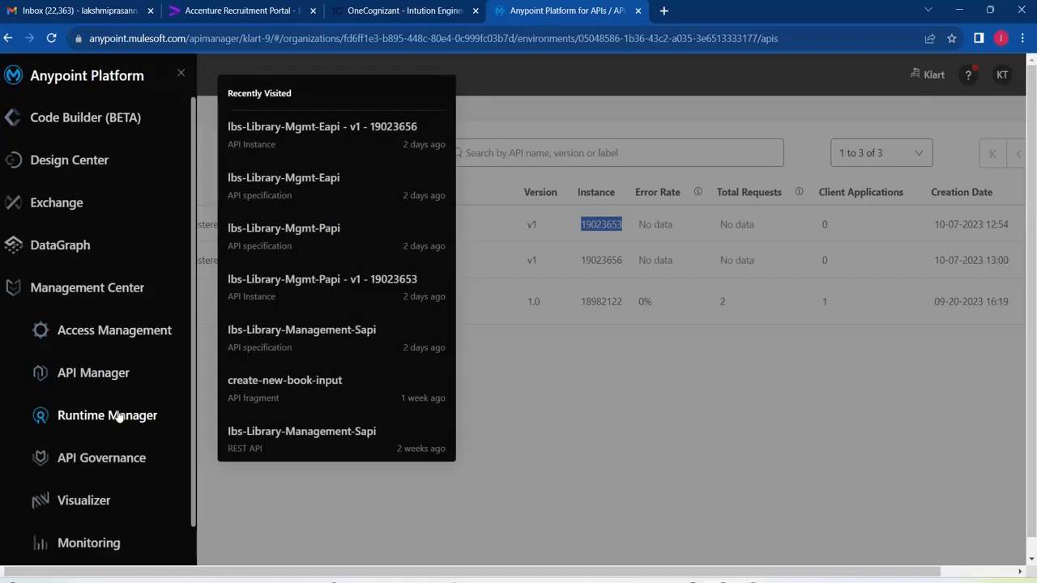
left_click(119, 415)
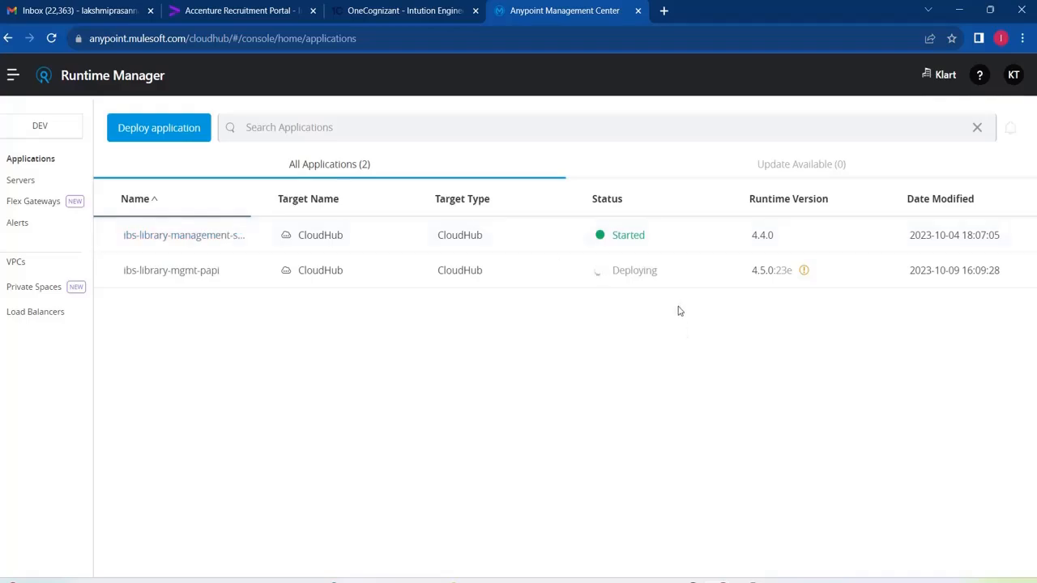
mouse_move(806, 276)
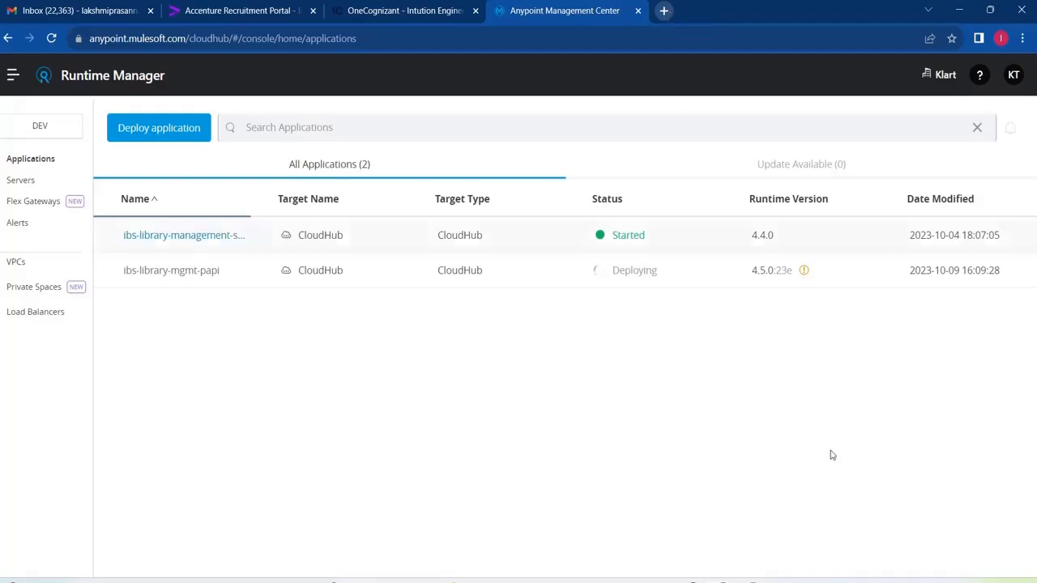
Return to the Azure DevOps browser window and open the Klart Mule Mastery team board in a new tab.
mouse_move(688, 580)
left_click(688, 507)
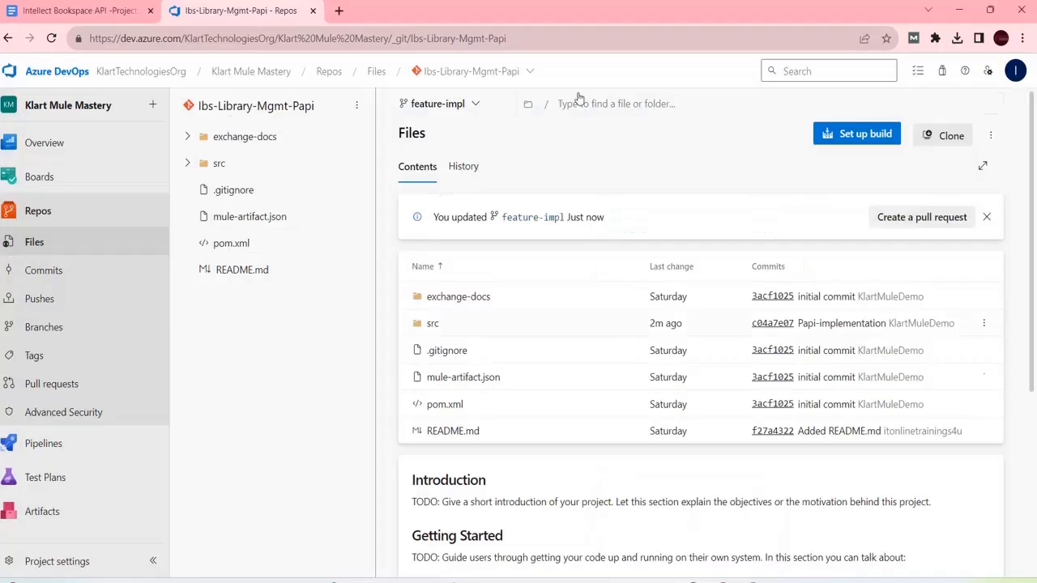
left_click(339, 11)
left_click(271, 38)
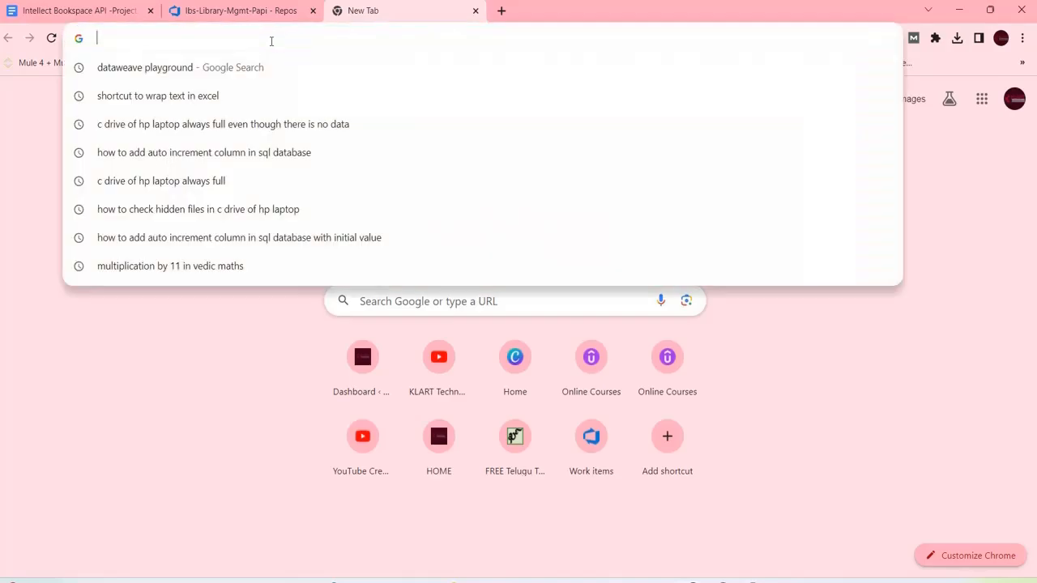
type("az")
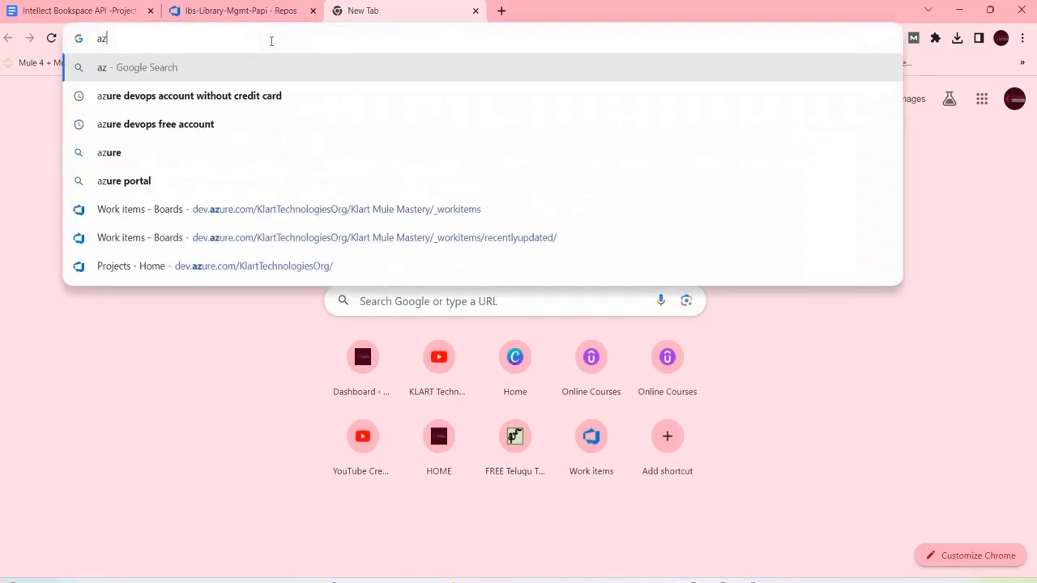
left_click(312, 216)
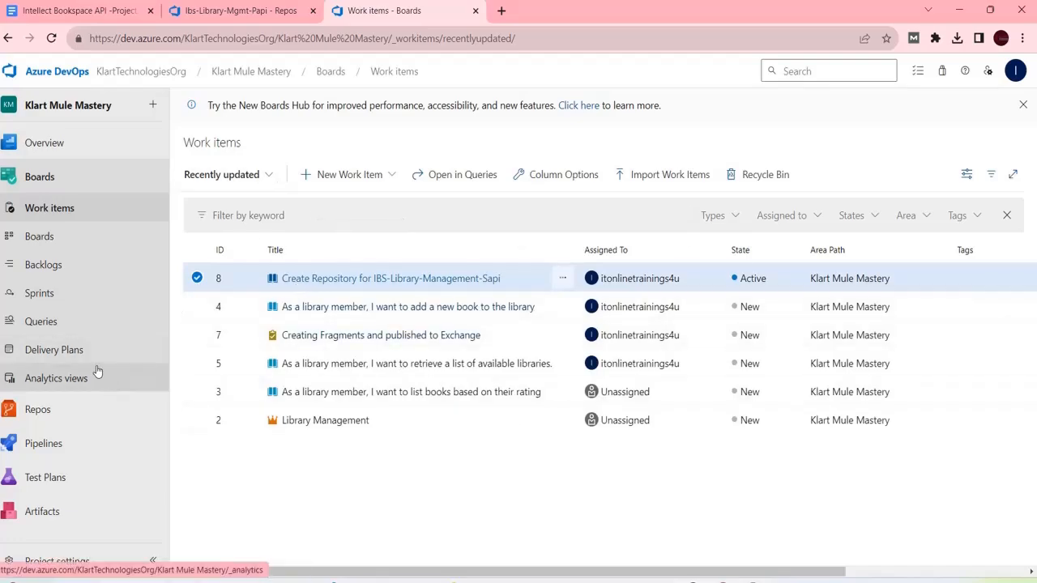
left_click(85, 241)
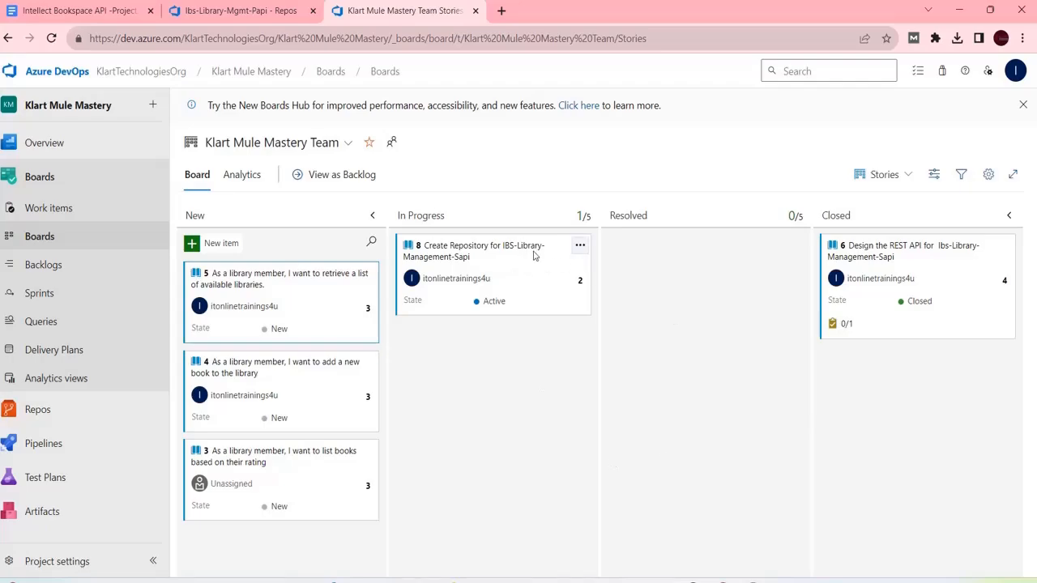
Move story 8, Create Repository for IBS-Library-Management-Sapi, and story 5 on retrieving available libraries to the Resolved column.
left_click_drag(511, 255, 802, 312)
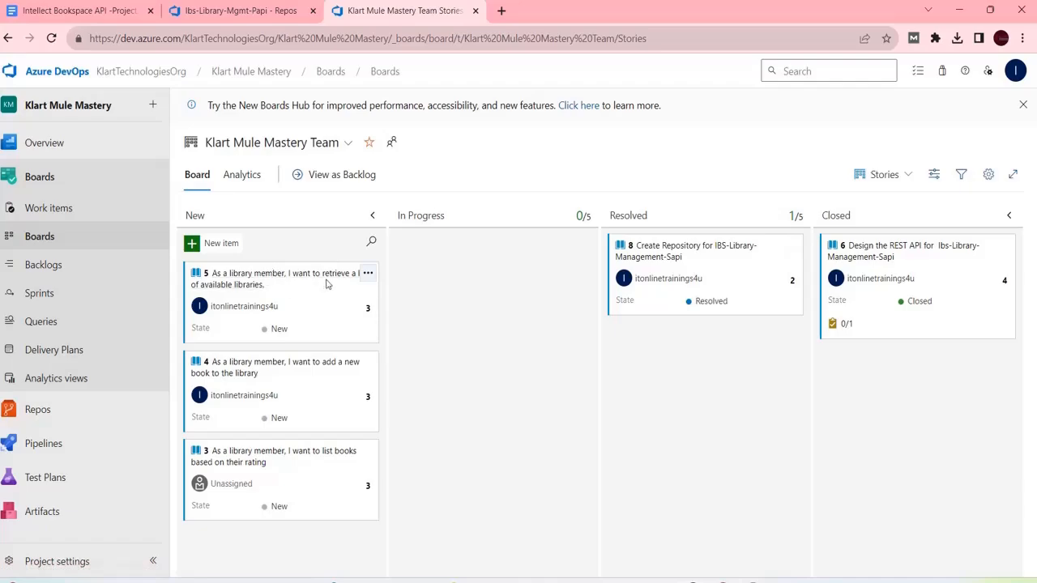
left_click_drag(227, 289, 693, 357)
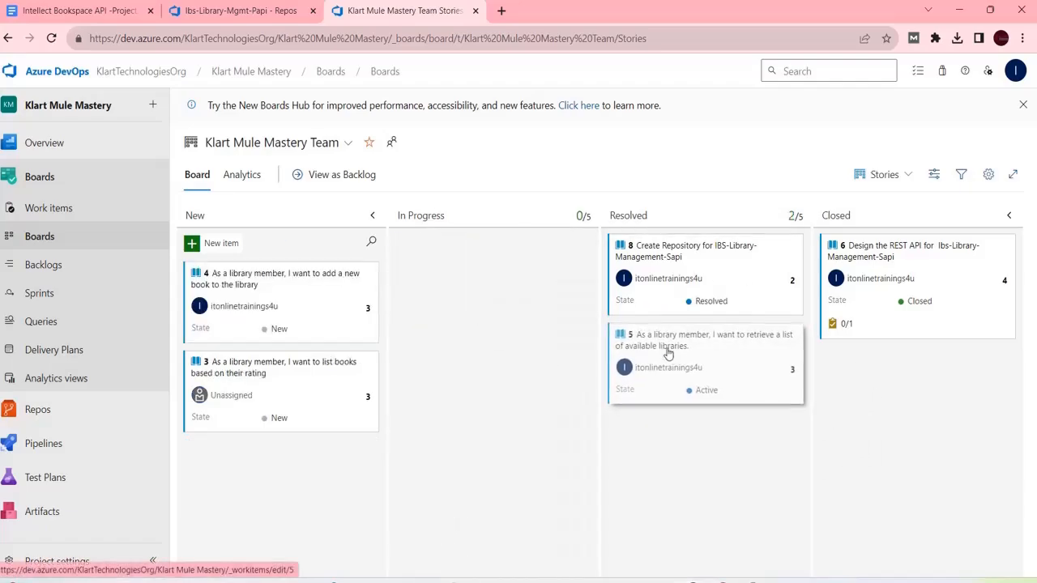
Post the comment "Implementation completed. Testing in progress" in the discussion of story 4 about adding a new book.
left_click(261, 286)
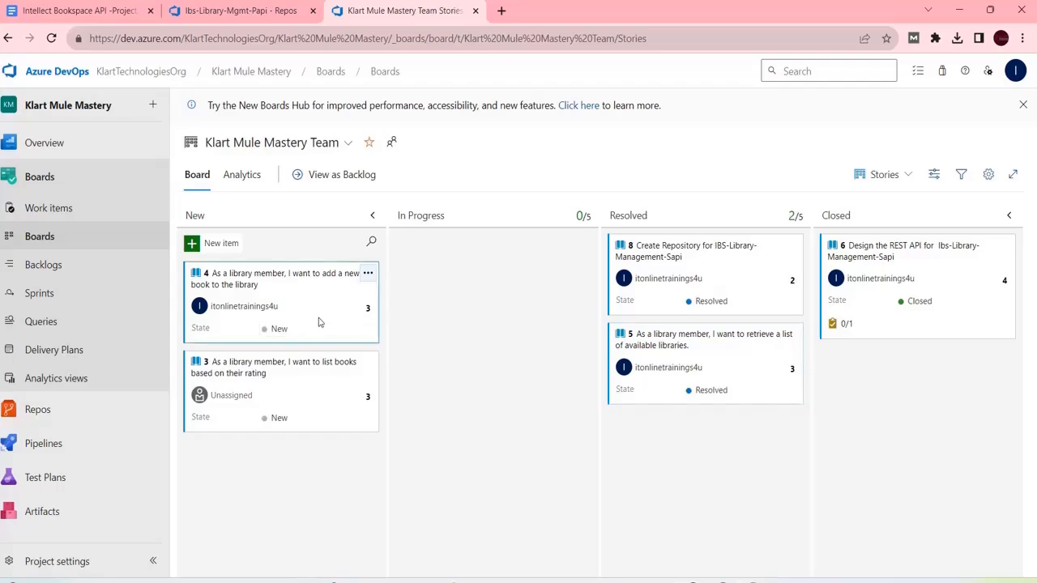
left_click(291, 310)
left_click(293, 284)
left_click(288, 276)
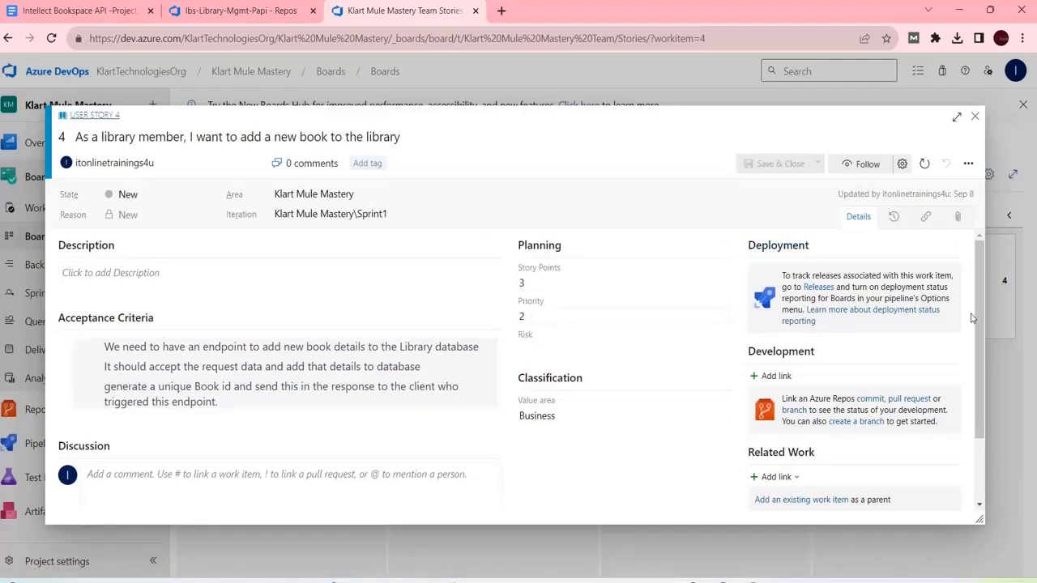
left_click_drag(980, 300, 986, 368)
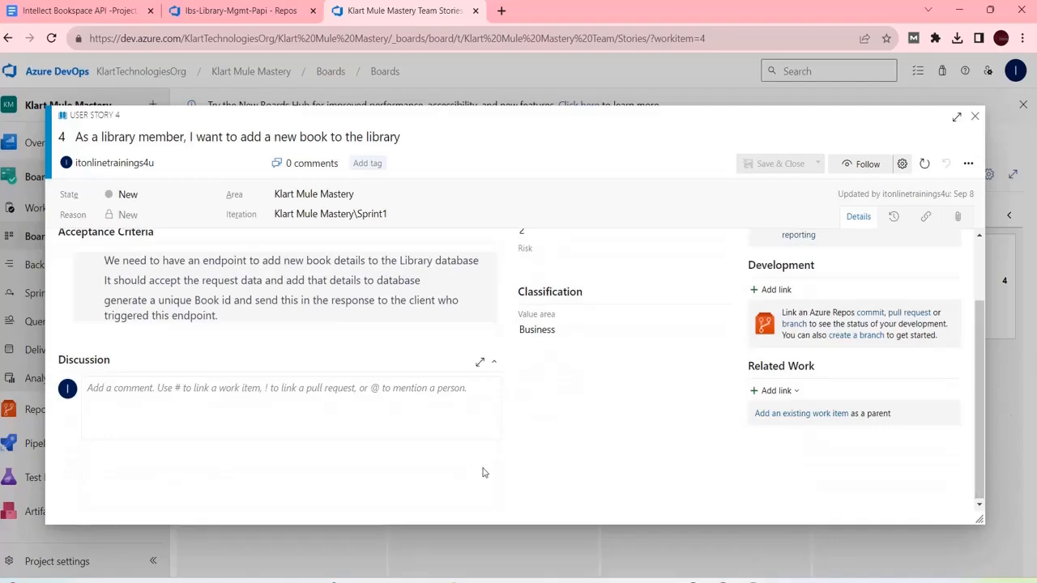
left_click(354, 405)
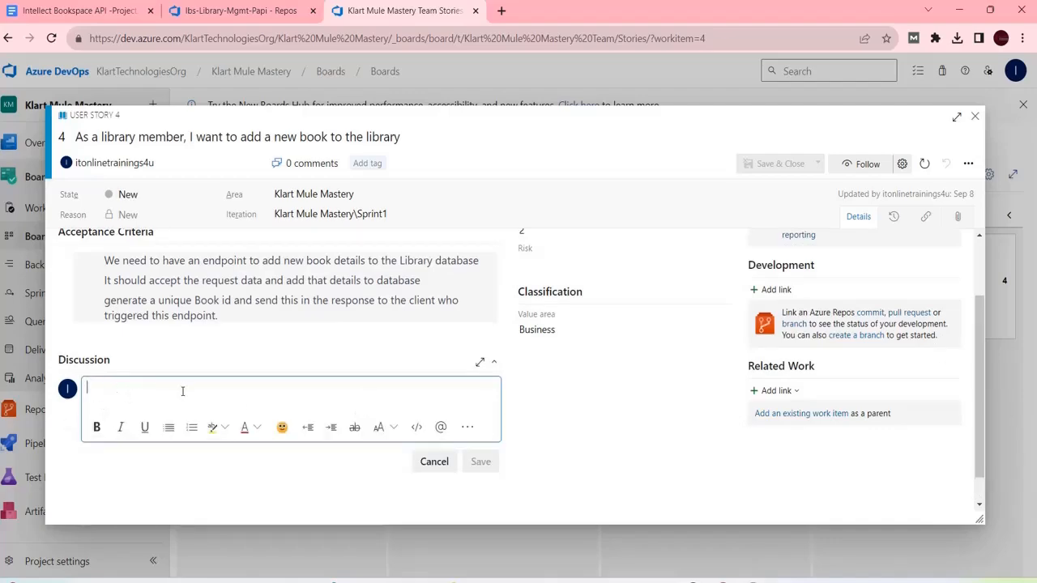
type("Impl")
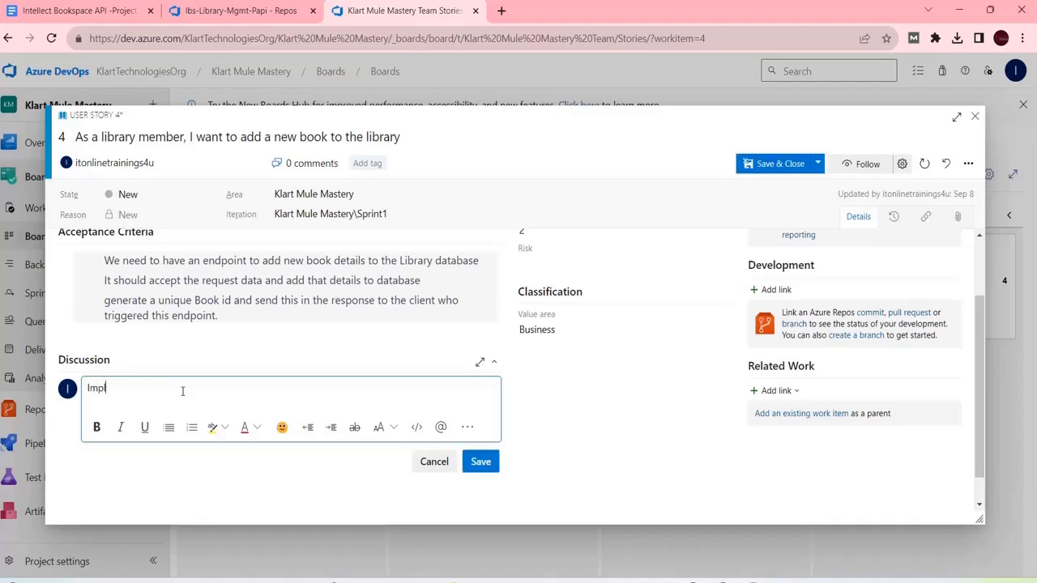
type("ementation completed. Testing in")
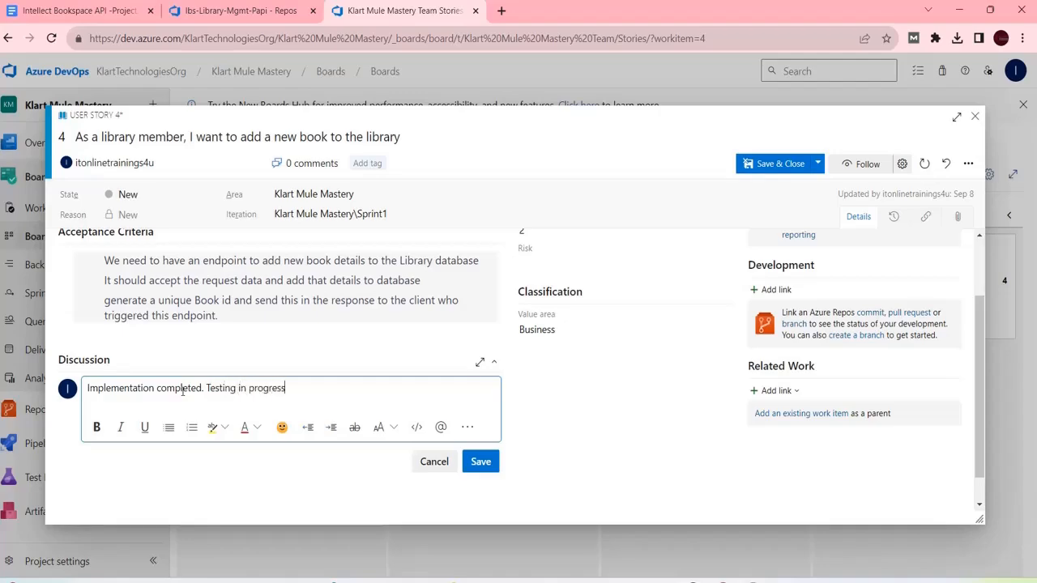
type(" progress")
left_click(481, 461)
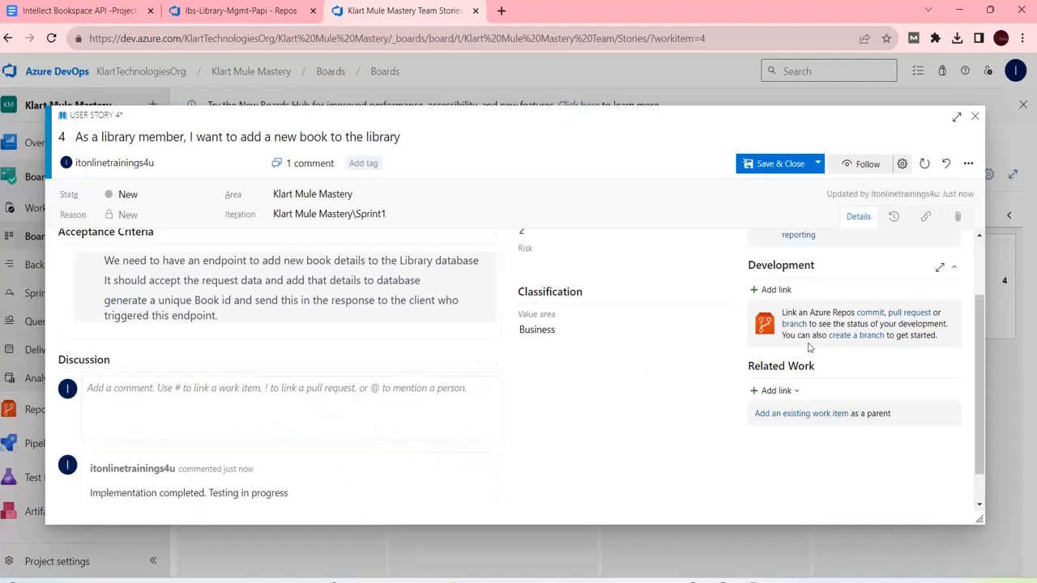
Review and close story 4, and move its card from New to the Resolved column.
left_click_drag(976, 333, 969, 272)
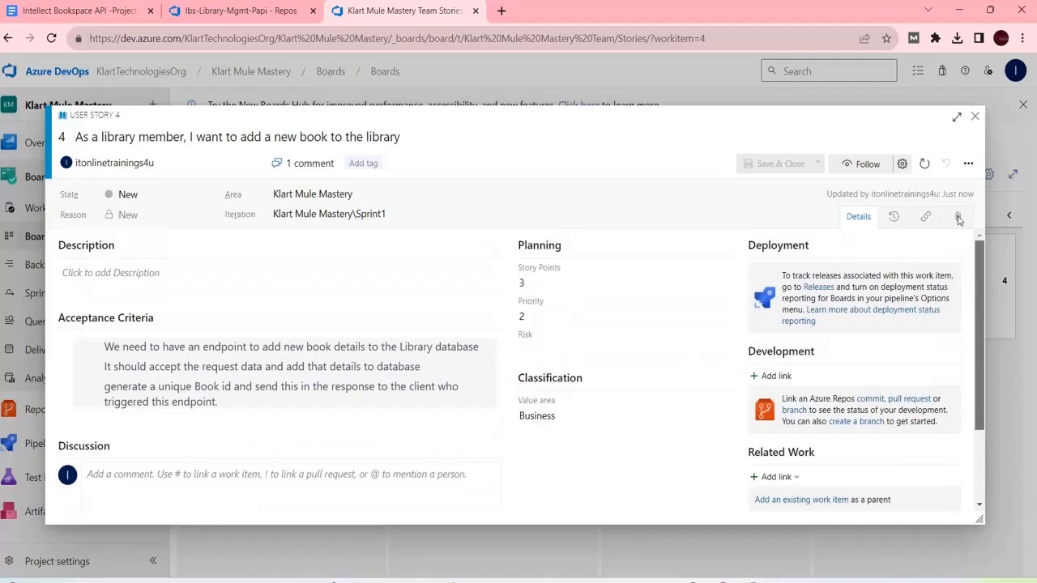
left_click_drag(959, 216, 1035, 381)
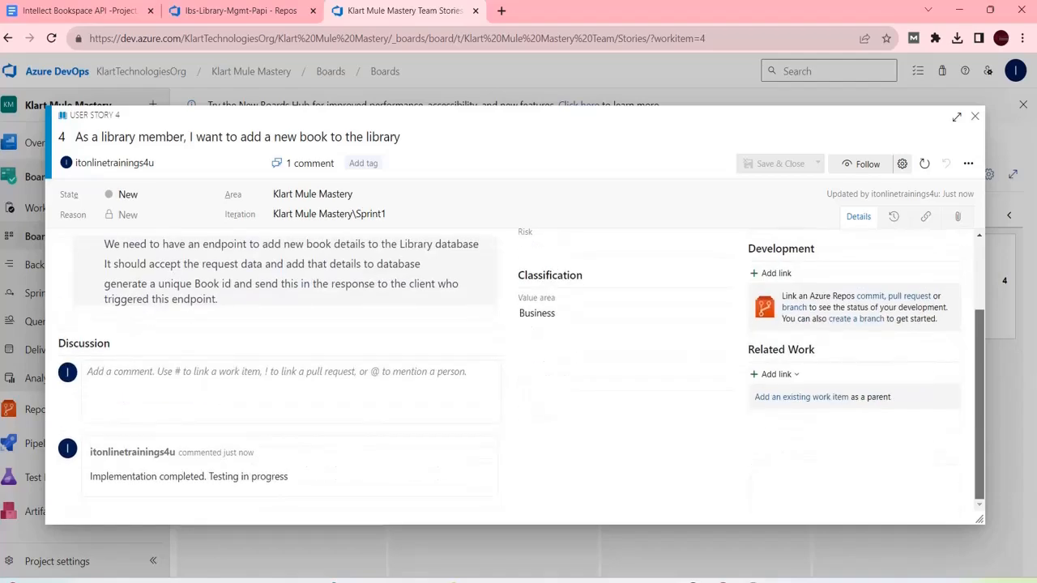
left_click(975, 116)
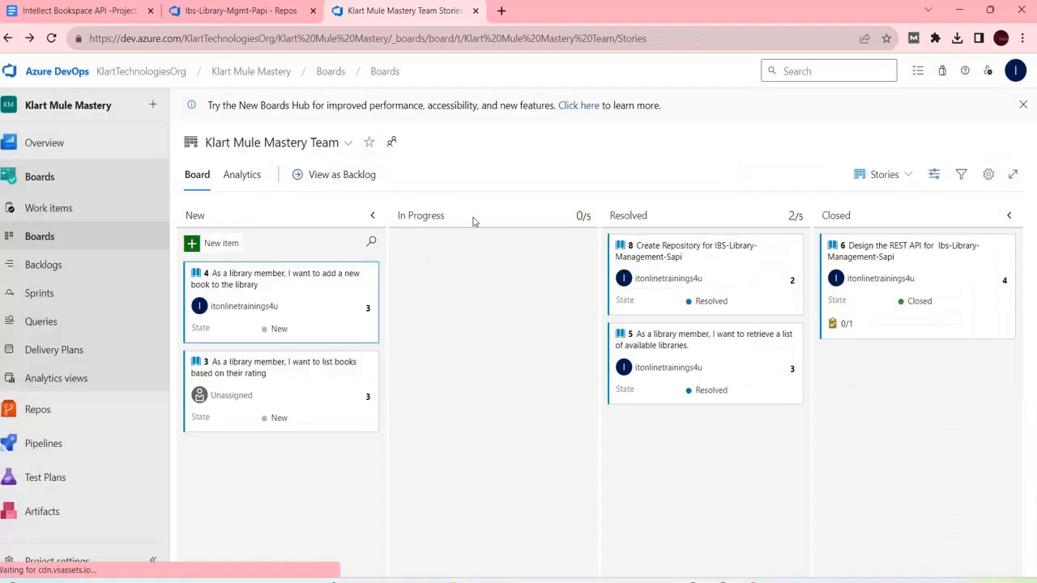
left_click_drag(317, 287, 539, 368)
left_click_drag(521, 255, 732, 470)
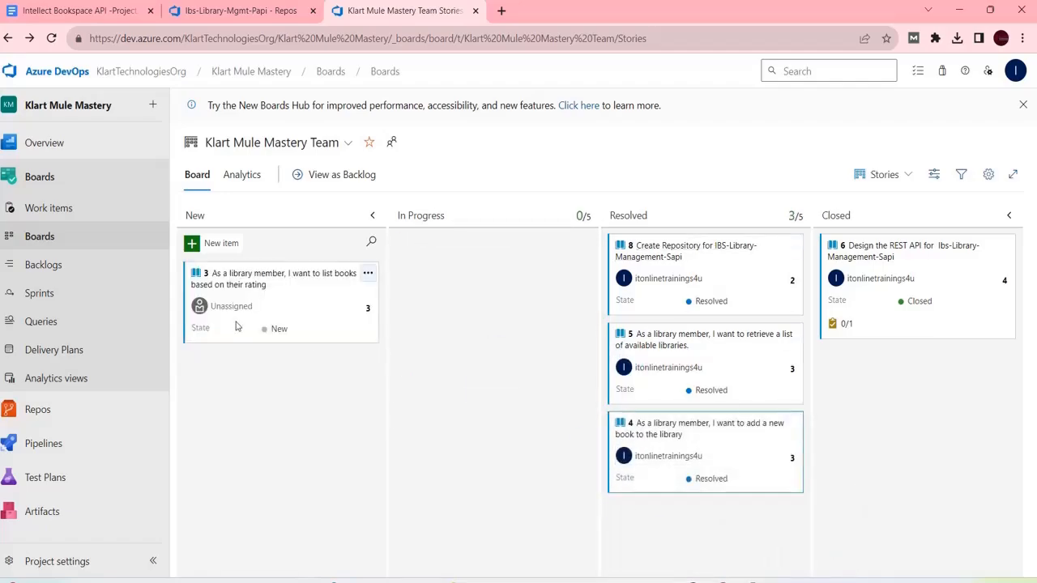
Check the details of story 3 on listing books by rating and move its card to the Resolved column.
left_click(295, 275)
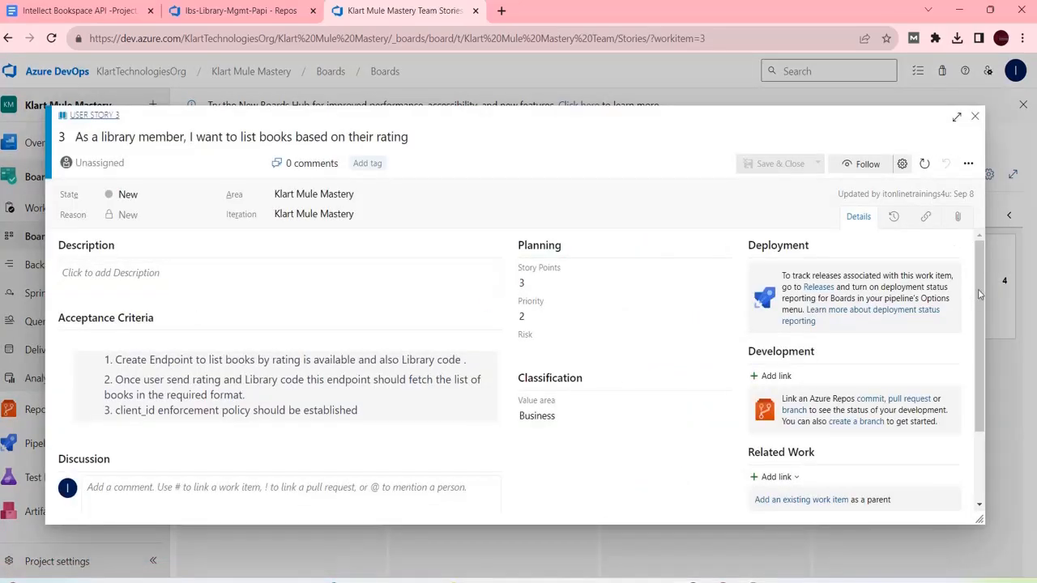
scroll(977, 290, "down", 2)
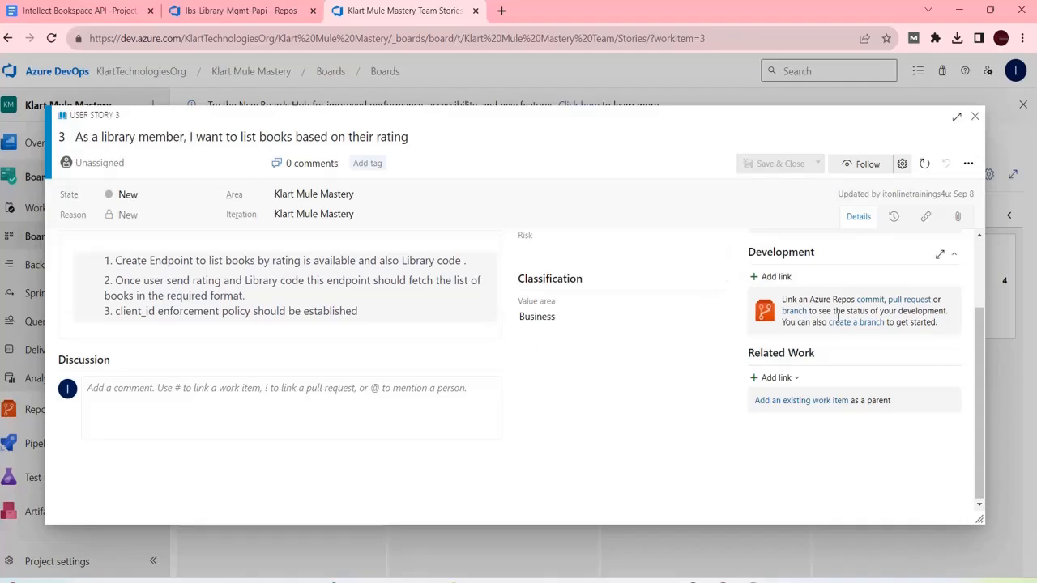
left_click(975, 117)
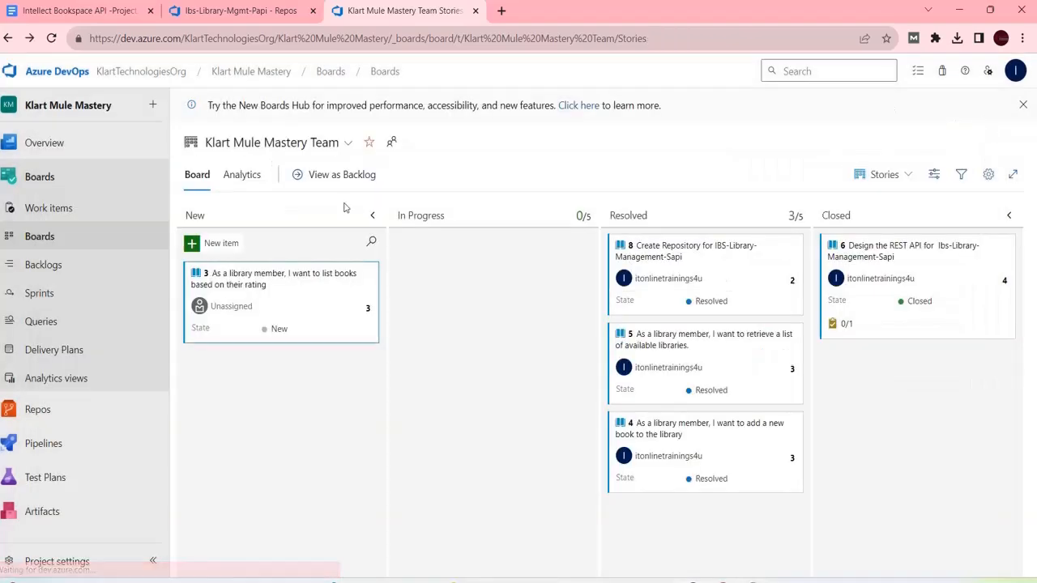
left_click_drag(282, 281, 719, 527)
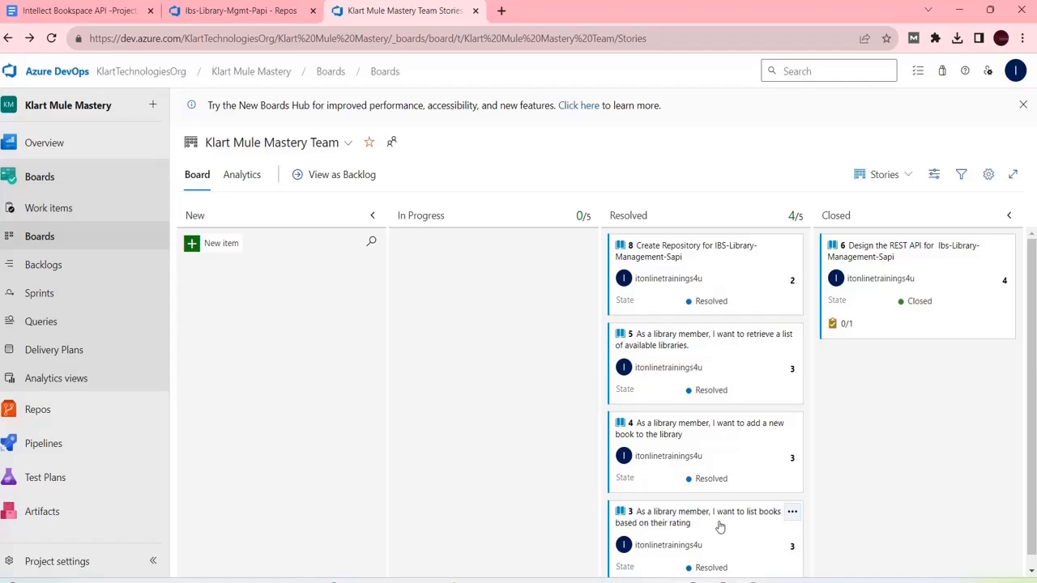
Create a new story titled "As A member, I would like to see required transformation in Process API" in the New column.
left_click(219, 250)
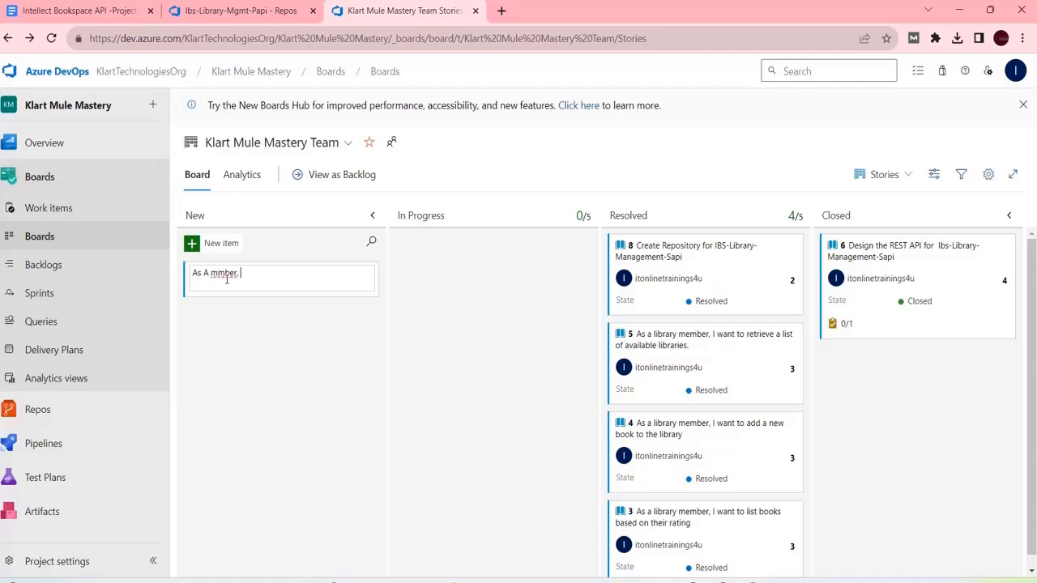
type("I would like to see required transfor")
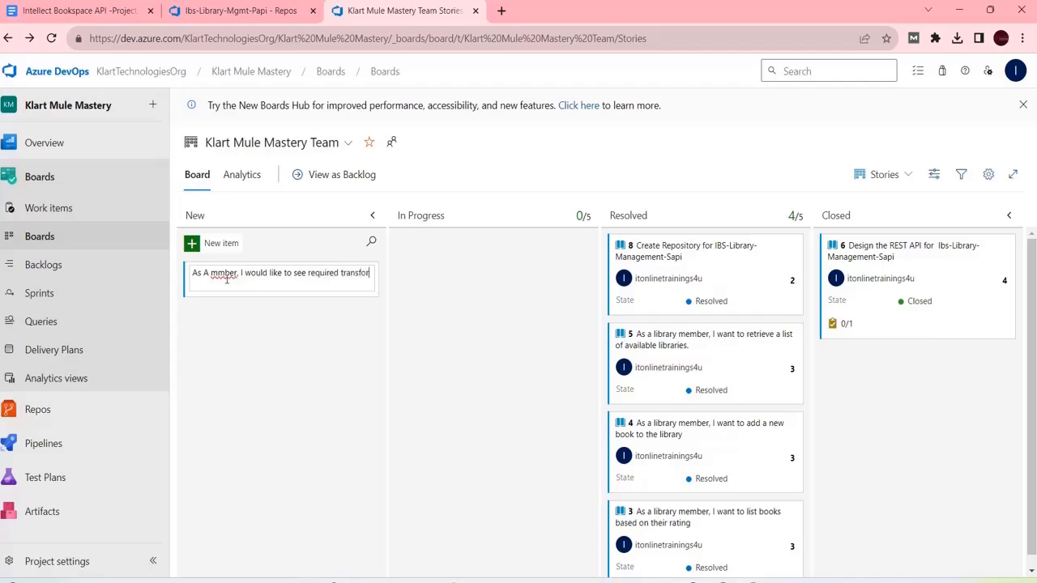
type("mation in Process")
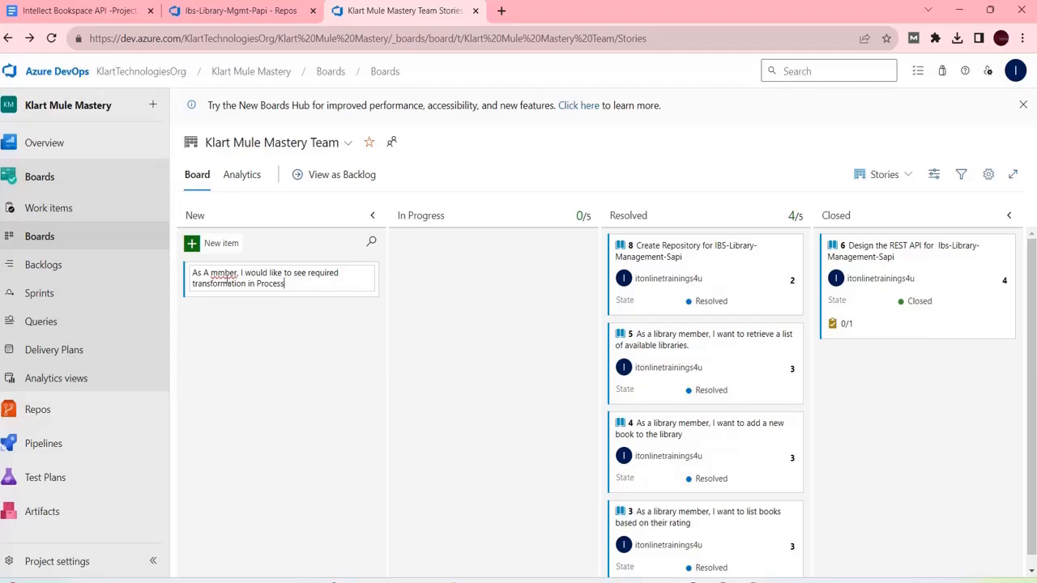
key("BackSpace")
key("BackSpace")
key("BackSpace")
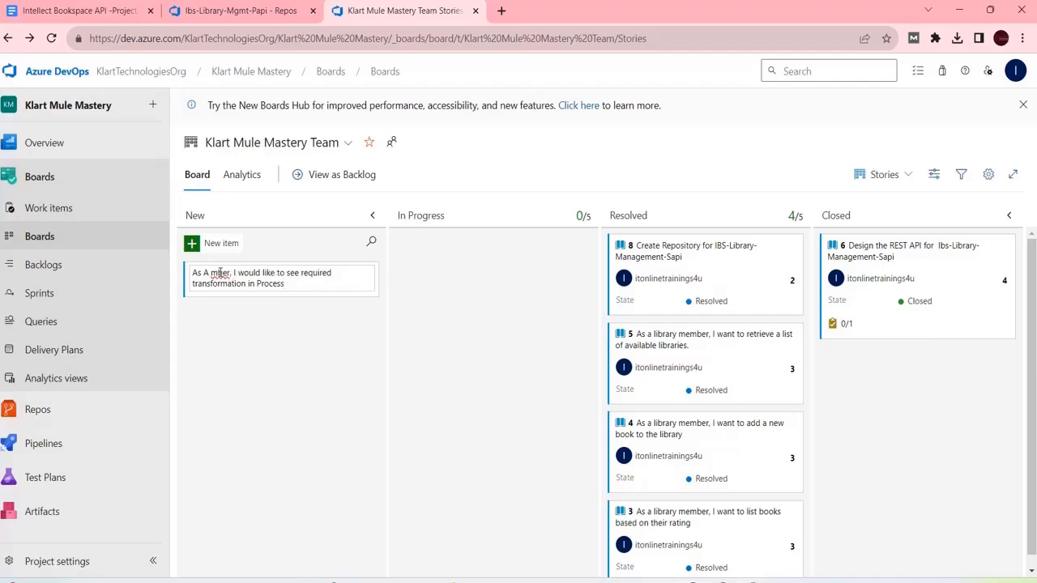
type("me")
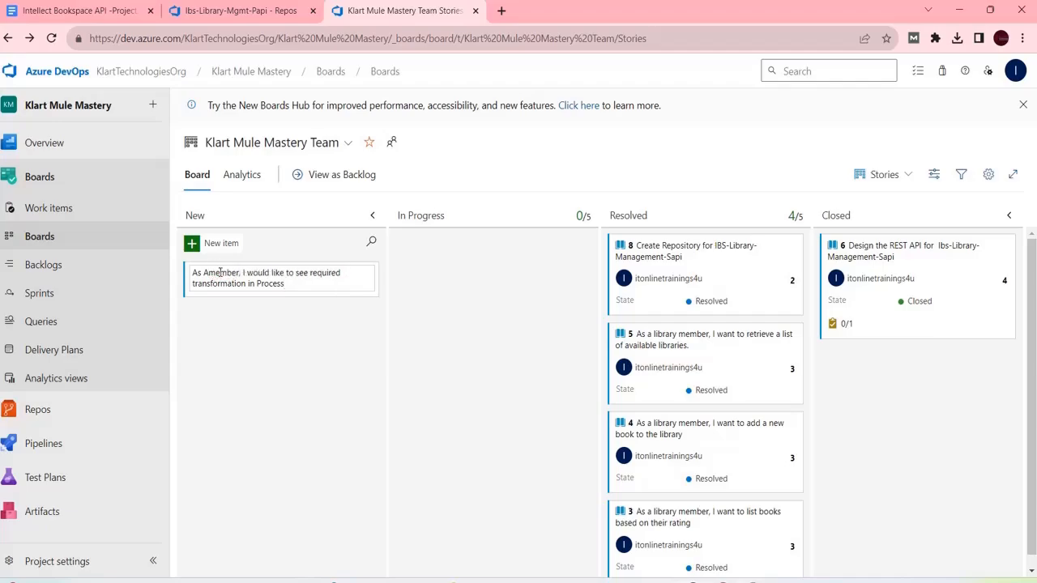
left_click(219, 273)
left_click(208, 273)
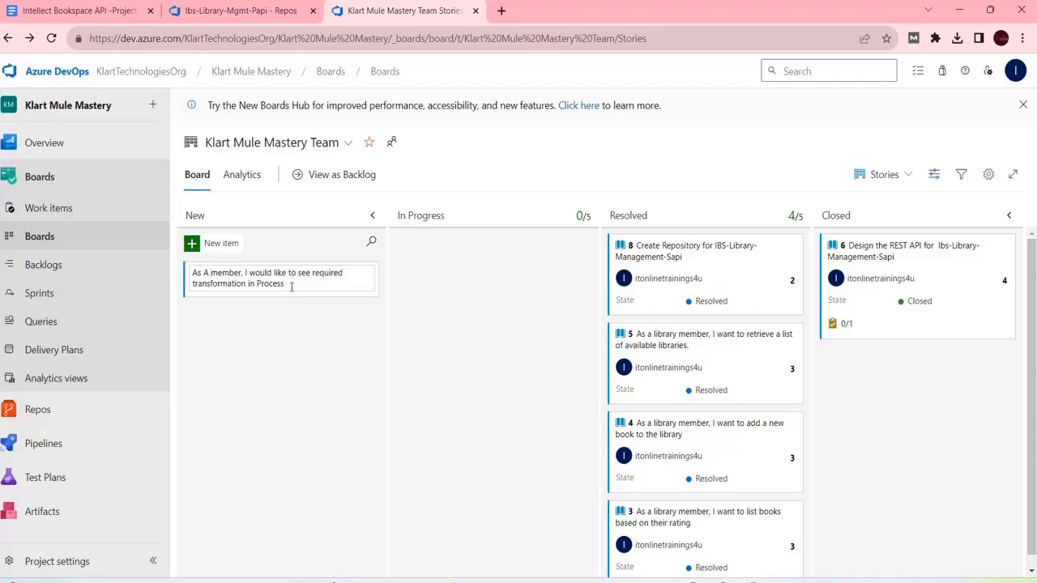
type("API")
key("Return")
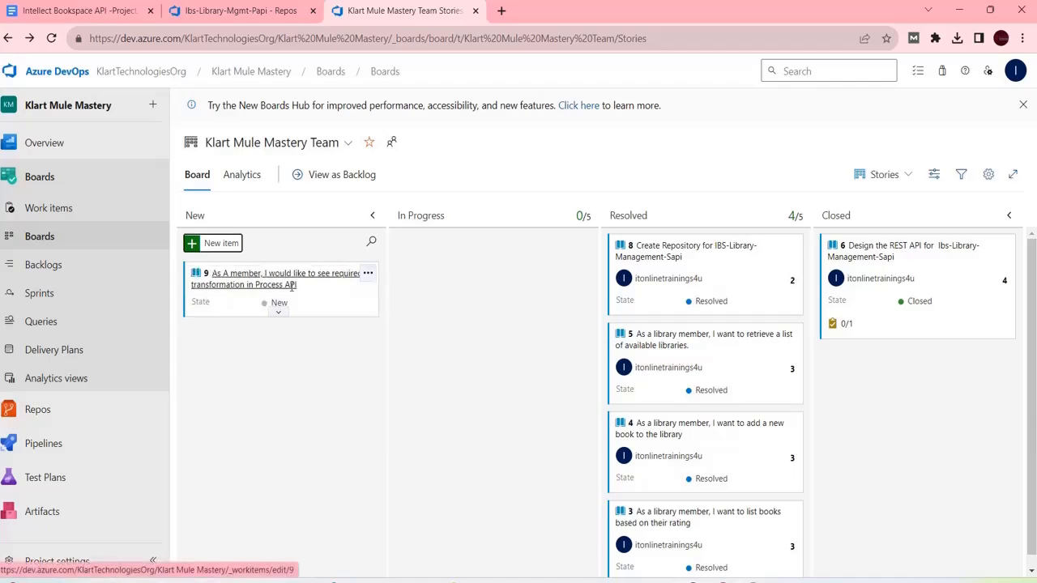
Open the new Process API story and enter the description "We need to design and implement Process API for LBS".
left_click(289, 285)
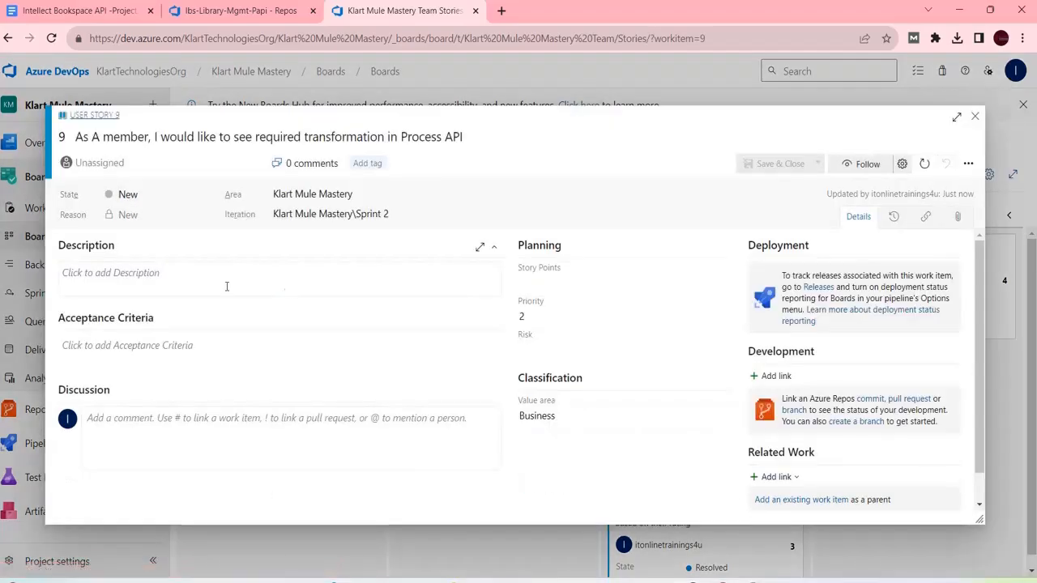
left_click(126, 284)
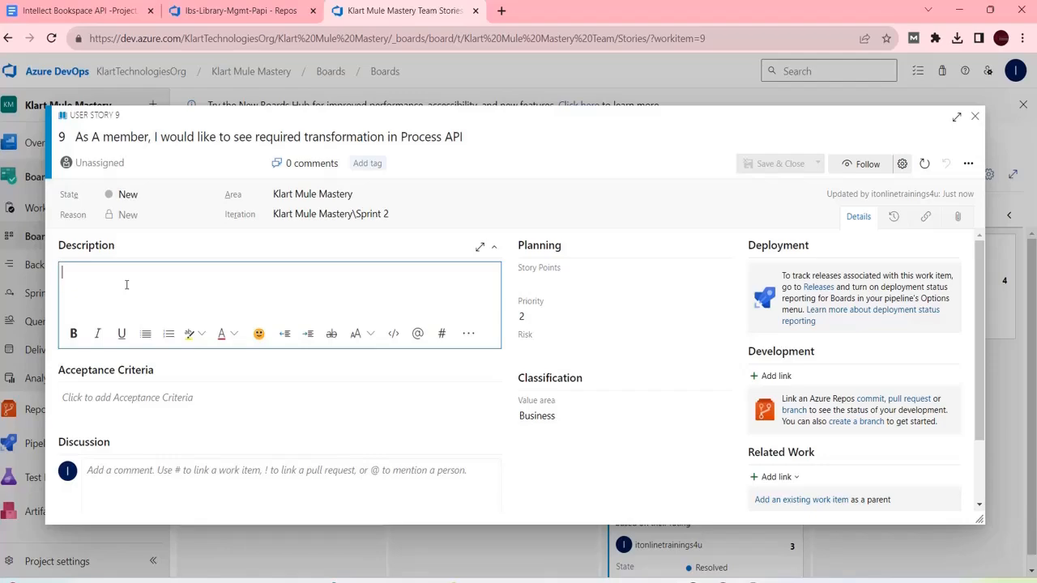
type("We need to ")
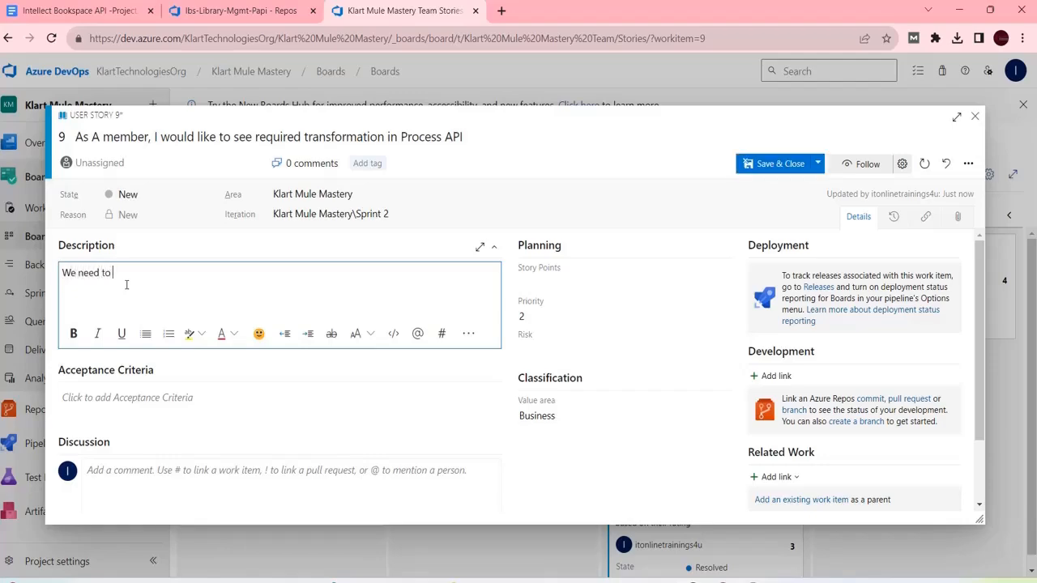
type("design and o")
key("BackSpace")
type("implement Process aP")
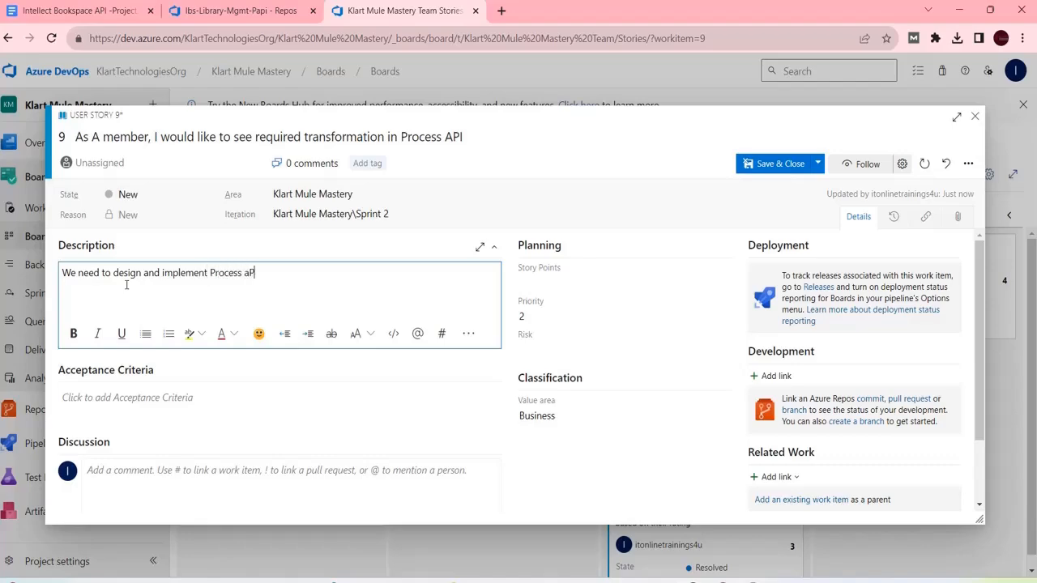
key("BackSpace")
key("BackSpace")
type("API for LBS")
Enter the acceptance criterion "design RAML by using reusable reusable fragments" in story 9.
left_click(94, 399)
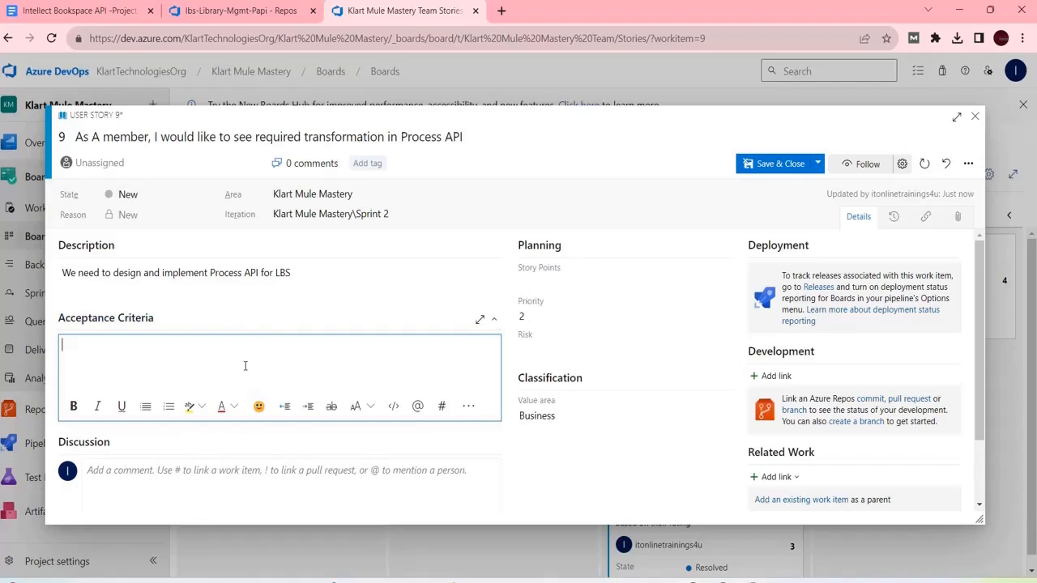
type("design RAML with frag")
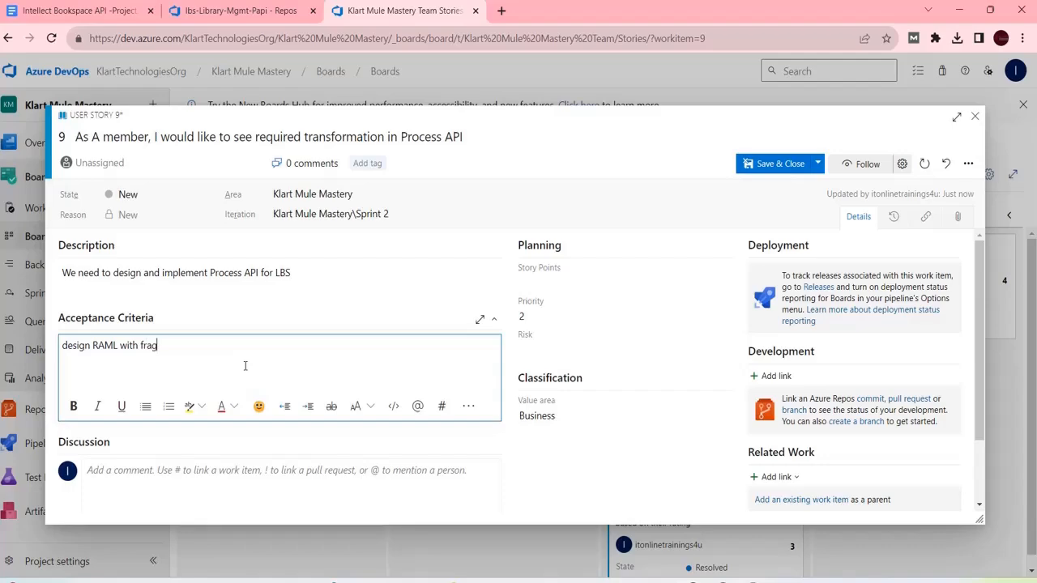
type("ments")
left_click(139, 345)
key("BackSpace")
key("BackSpace")
key("BackSpace")
key("BackSpace")
type("by using")
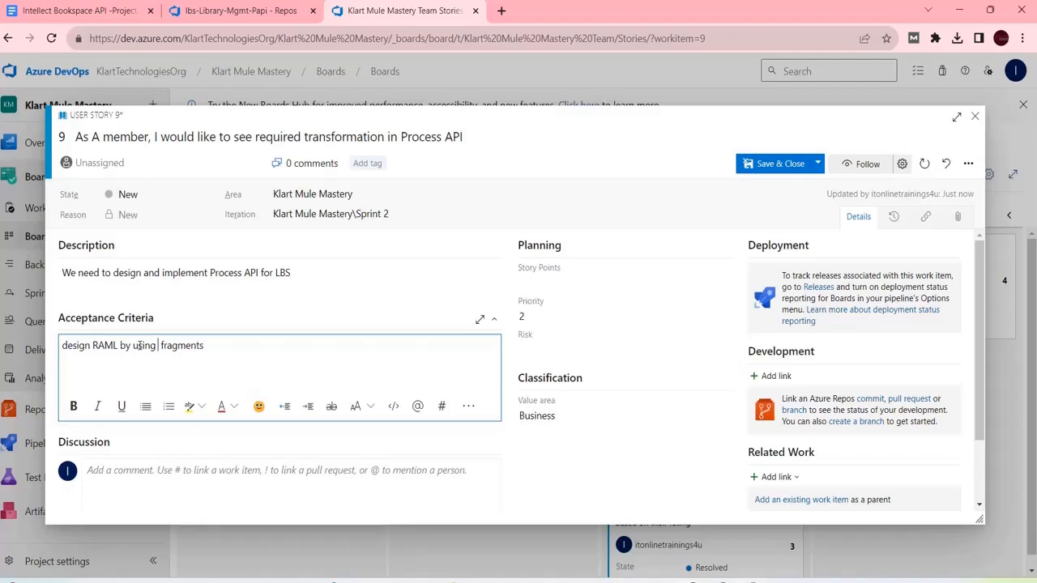
type("reusable ra")
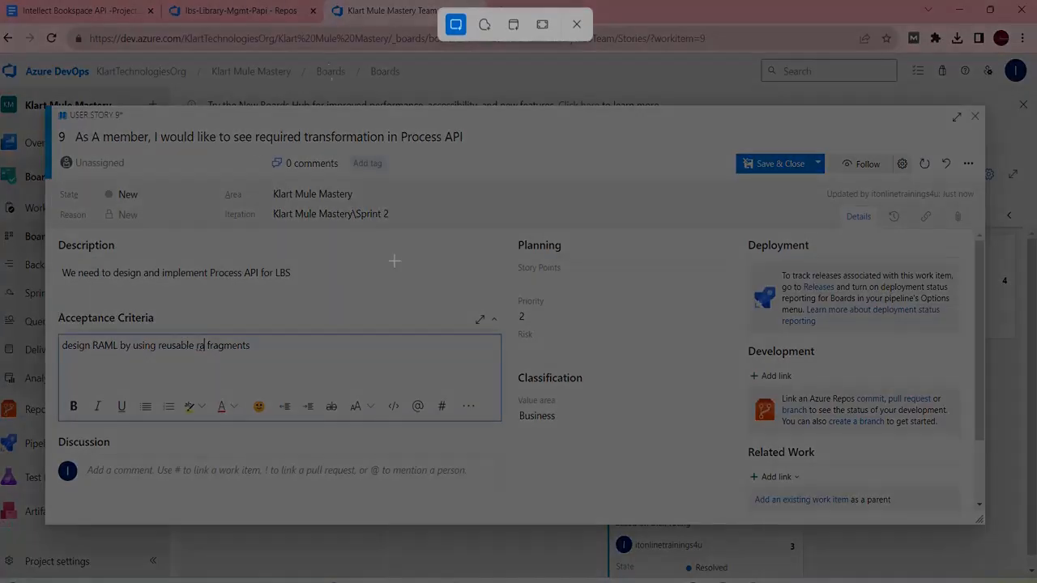
key("Escape")
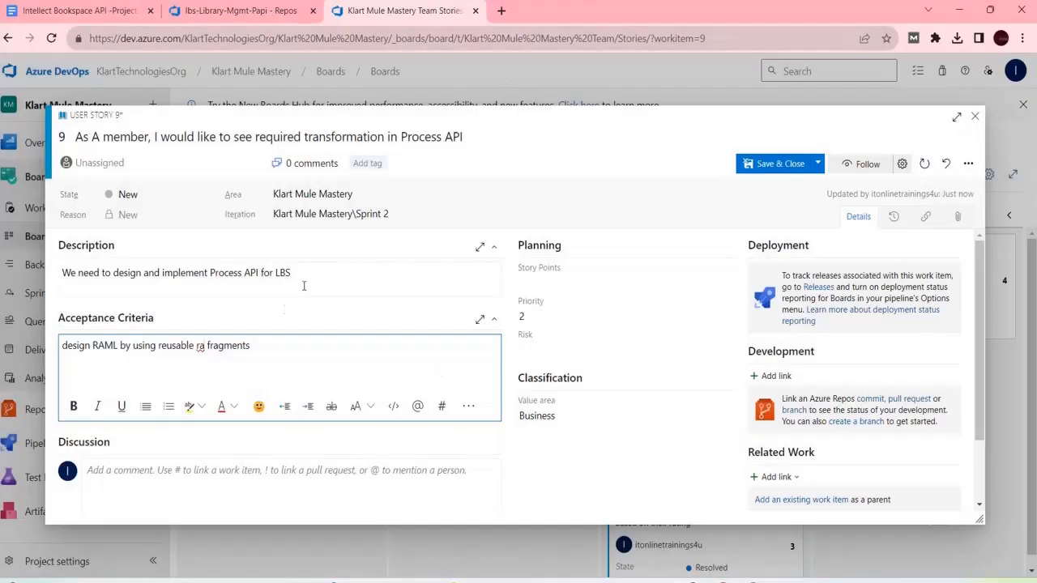
key("BackSpace")
type("eusable")
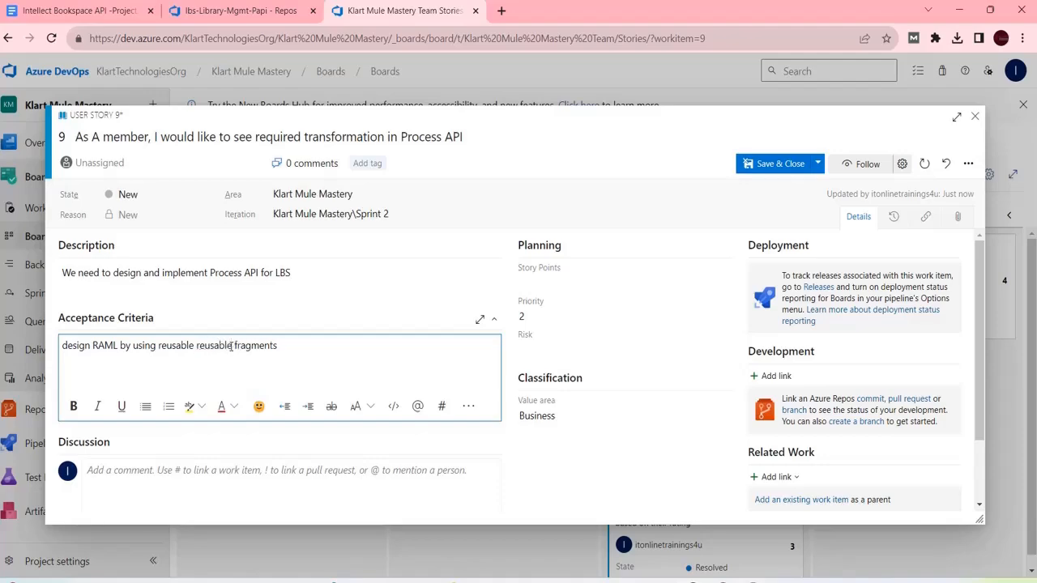
Extend story 9's acceptance criteria with the lines "implement the code by calling system api" and "Transform the output as required.".
left_click(290, 345)
type("..")
key("Return")
type("impl")
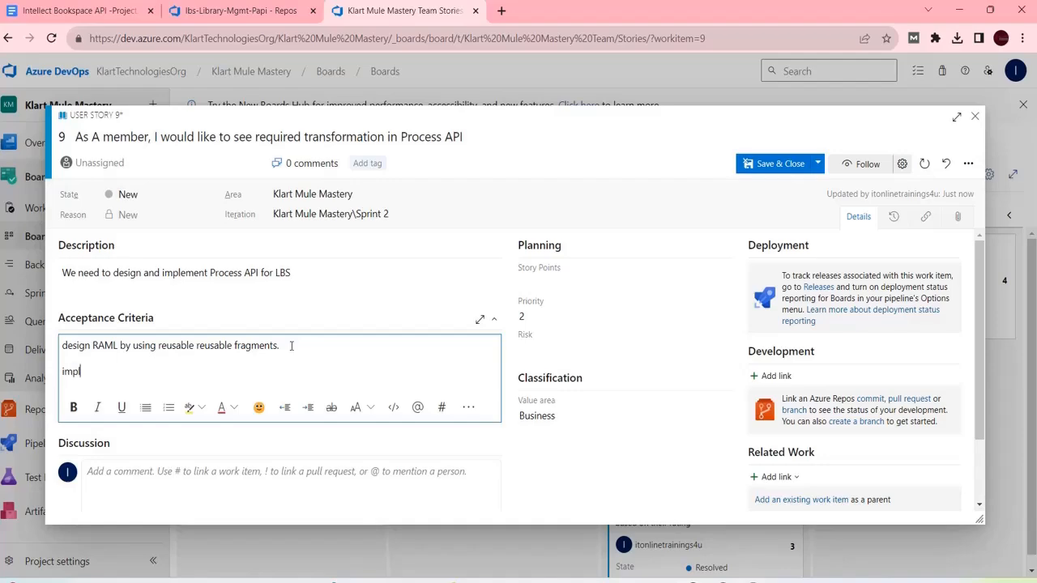
type("ement the code by call")
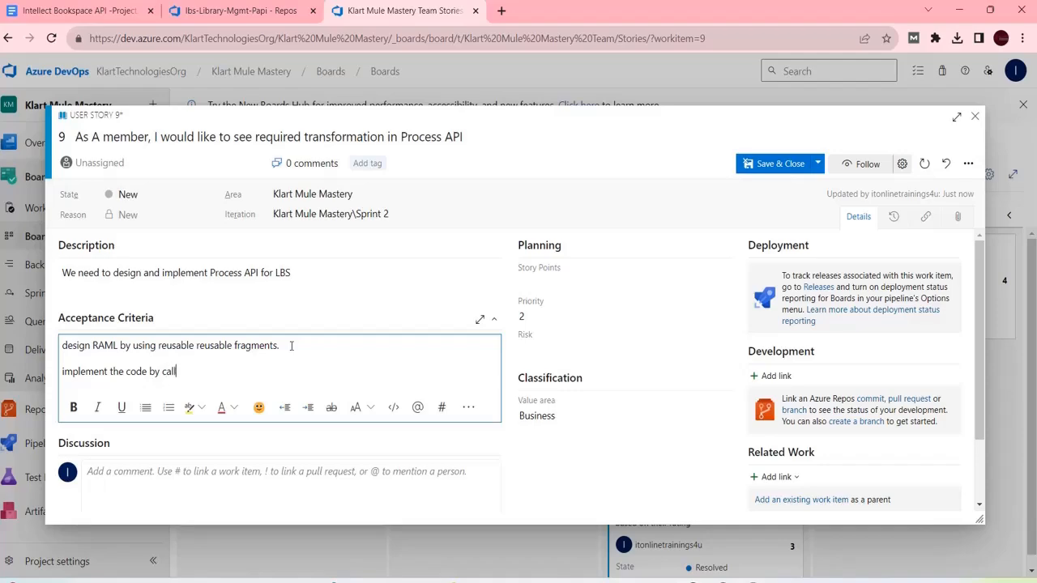
type("ing system api")
key("Return")
type("Tra")
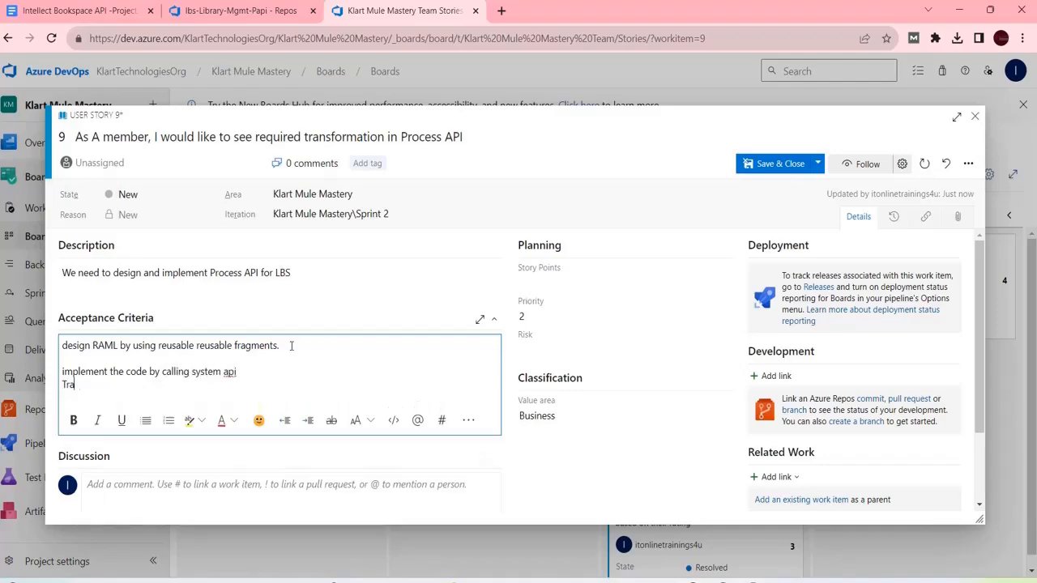
type("nsform the output as requi")
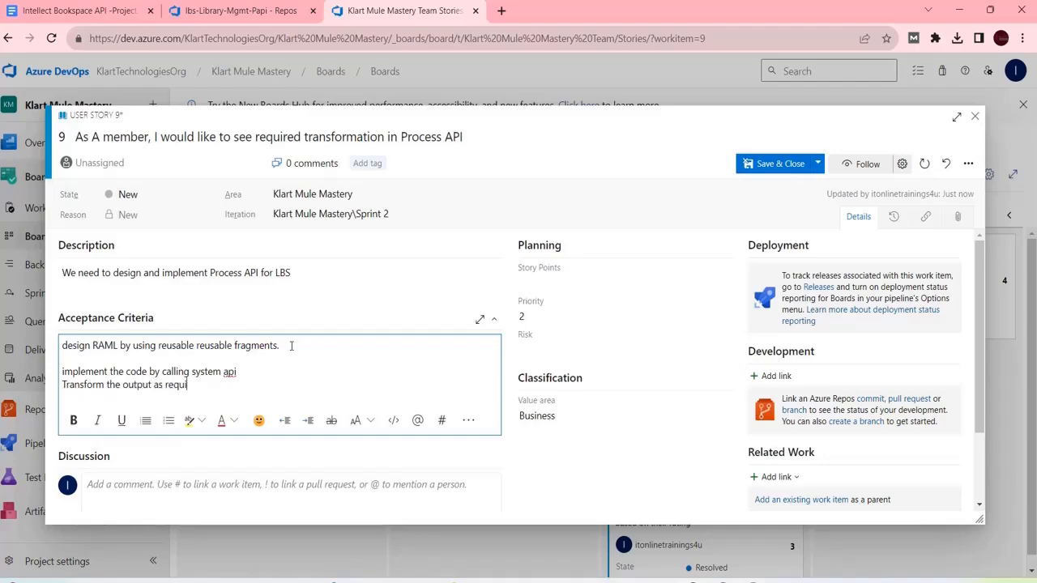
type("red.")
Set the story points of story 9 to 3.
left_click(539, 280)
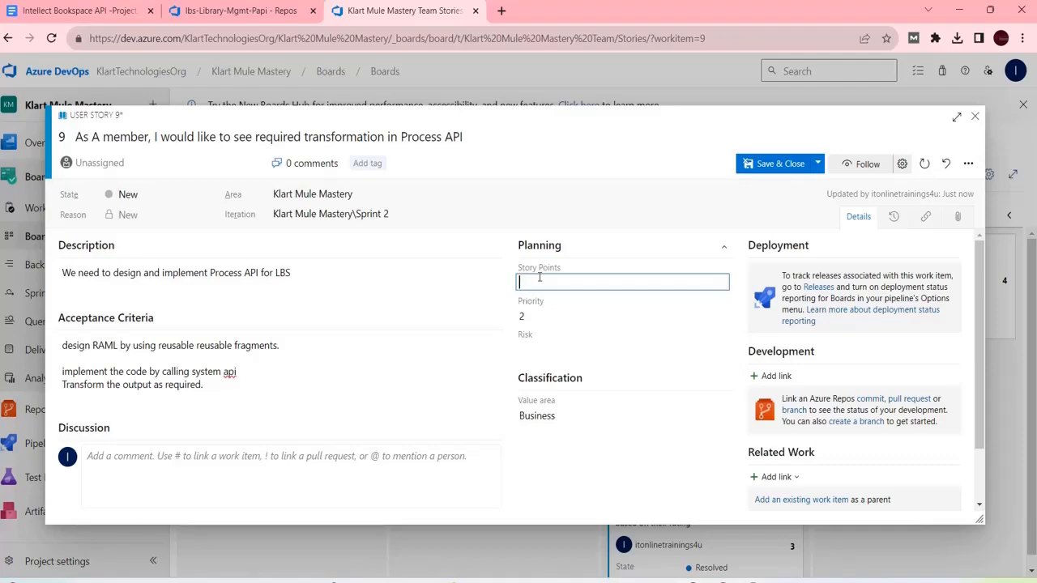
type("3")
left_click_drag(974, 301, 975, 346)
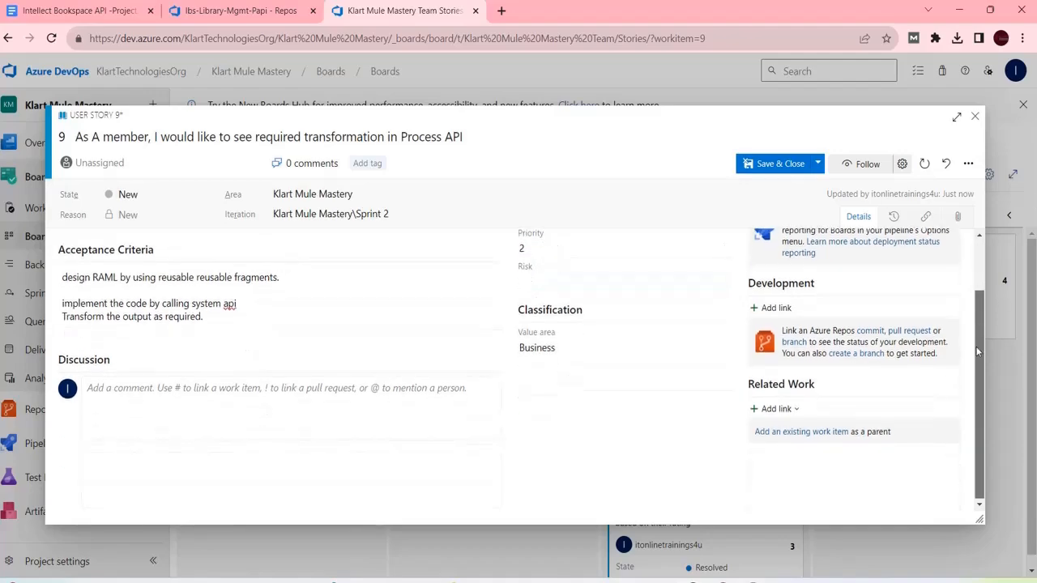
scroll(979, 336, "up", 1)
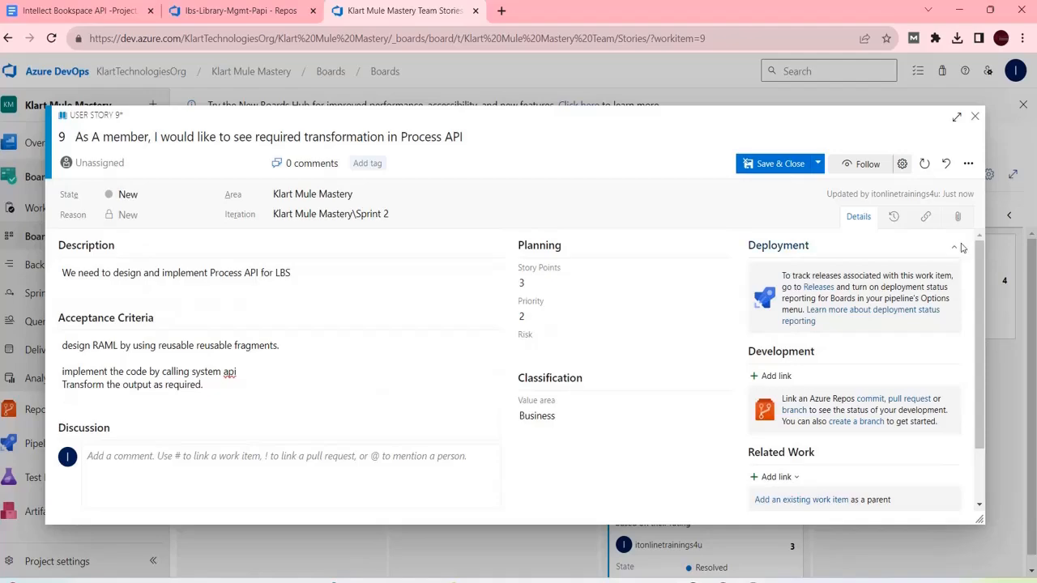
left_click(559, 283)
left_click(457, 282)
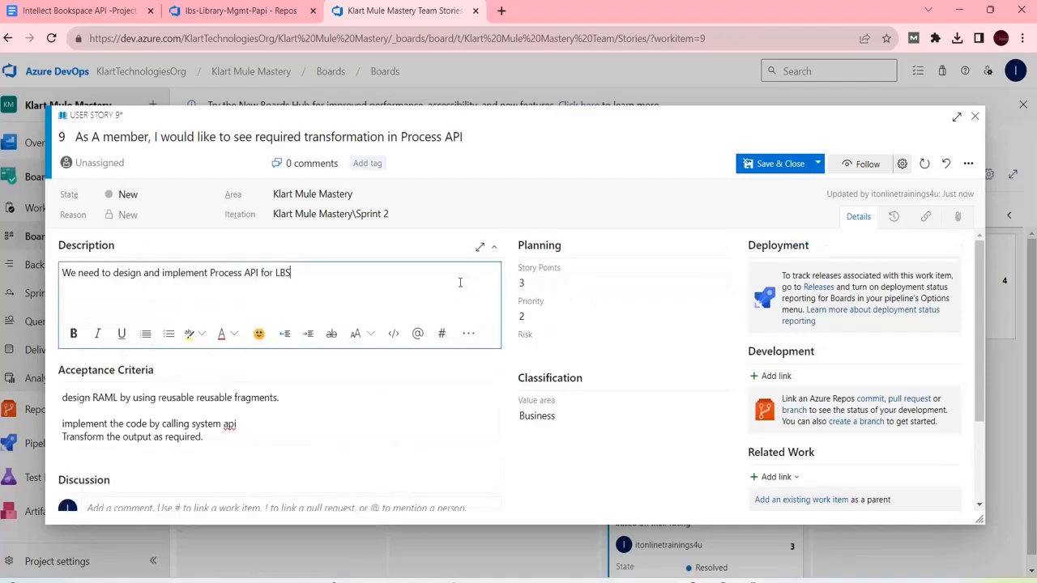
type("5")
key("BackSpace")
Set the story points of story 9 to 5, then save and close the story.
left_click(584, 285)
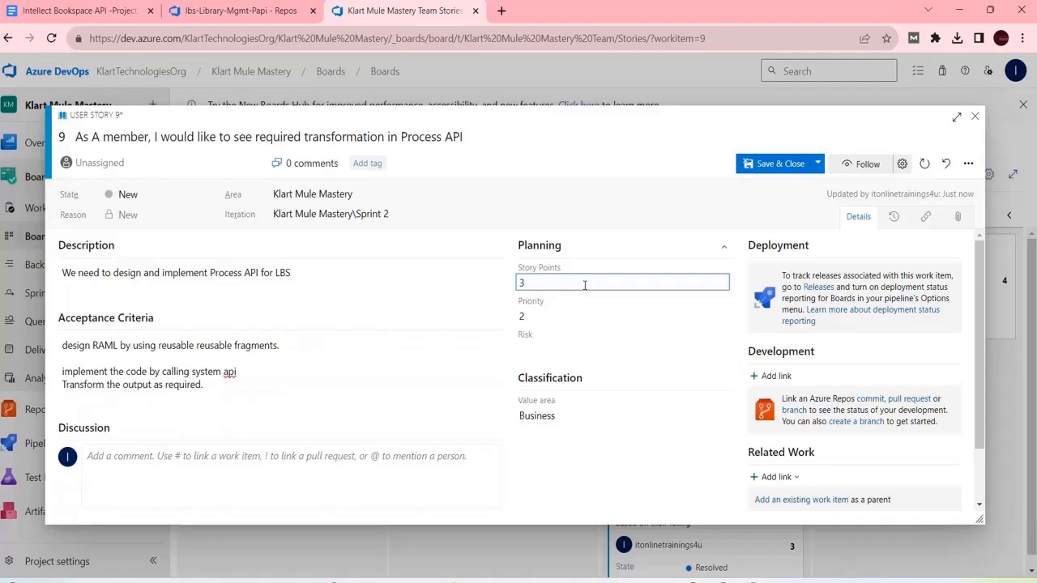
key("BackSpace")
type("5")
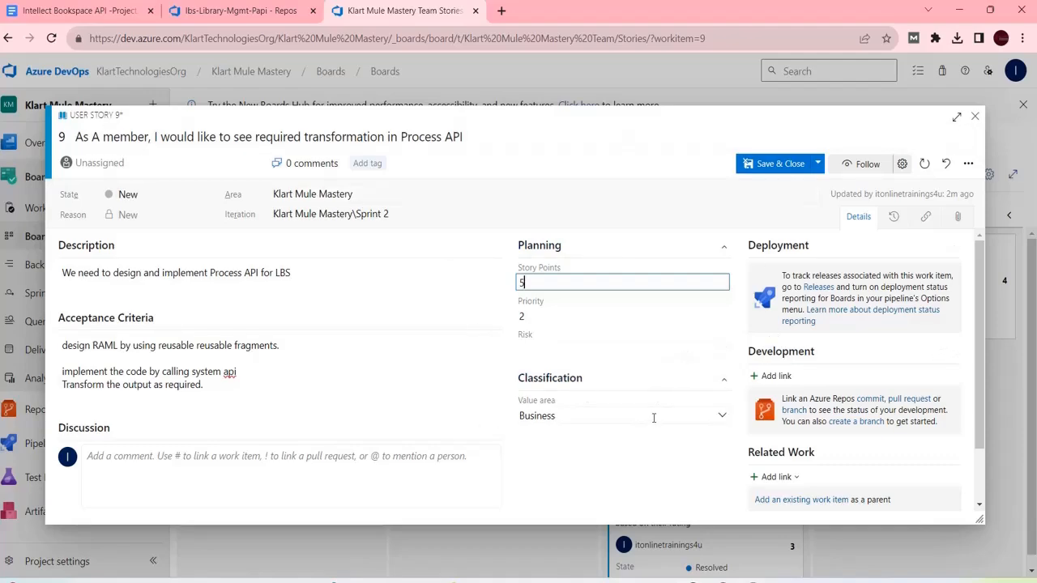
left_click_drag(976, 284, 1002, 431)
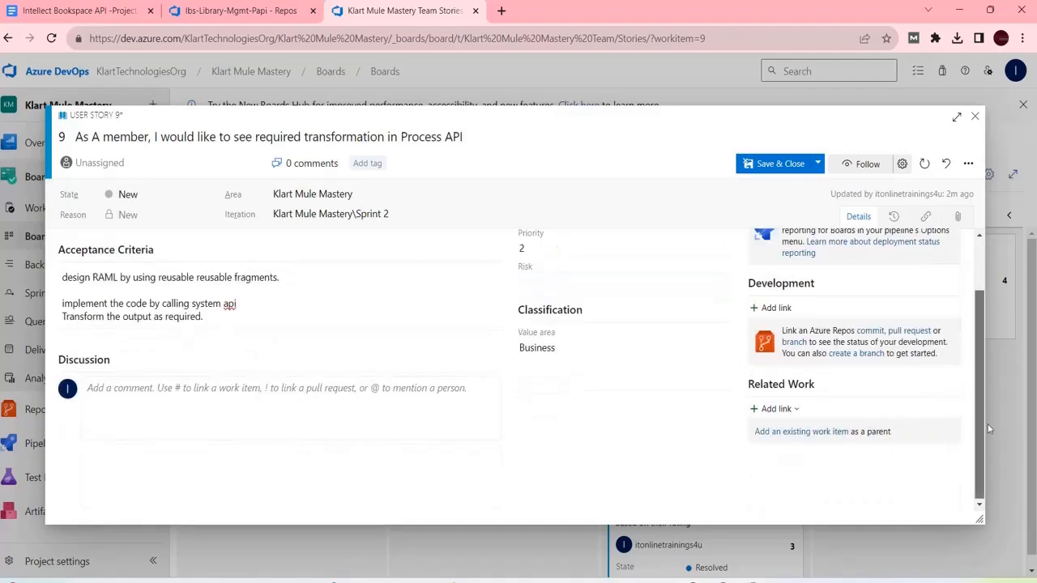
scroll(979, 423, "up", 1)
left_click(769, 165)
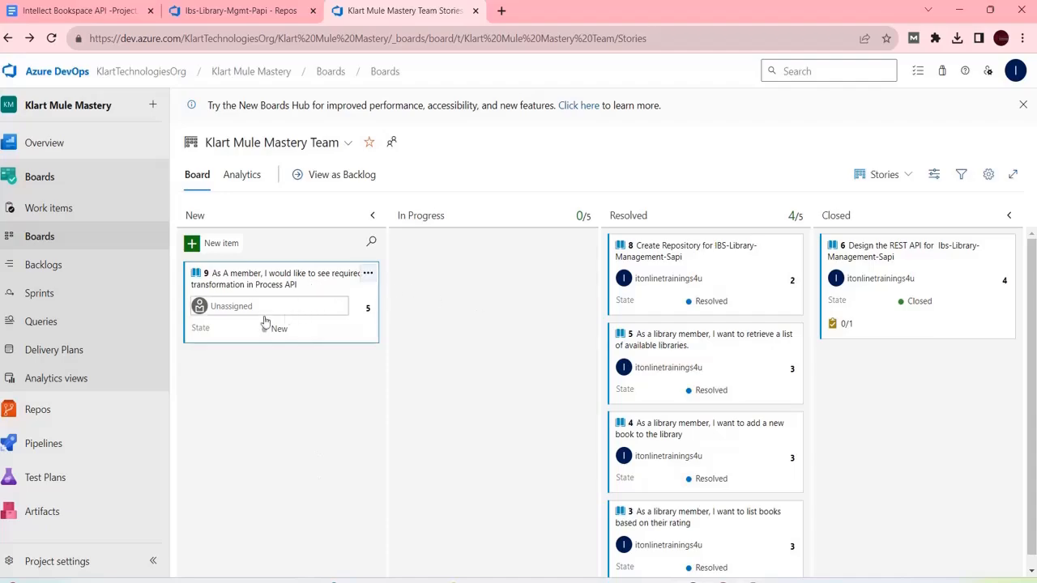
Assign story 9 to the team member's account and move its card to the In Progress column.
left_click(237, 308)
left_click(252, 363)
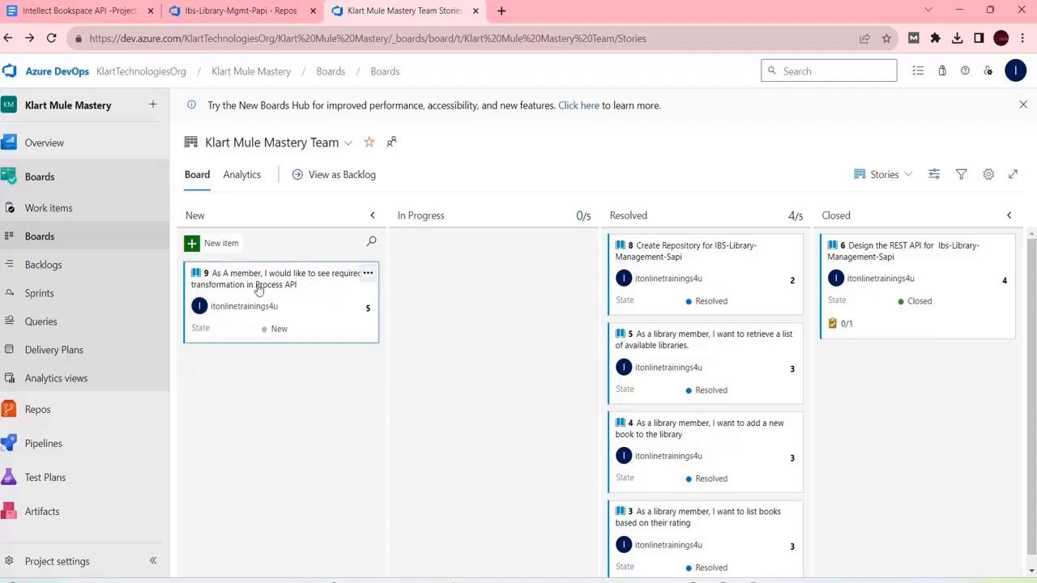
left_click_drag(259, 287, 498, 280)
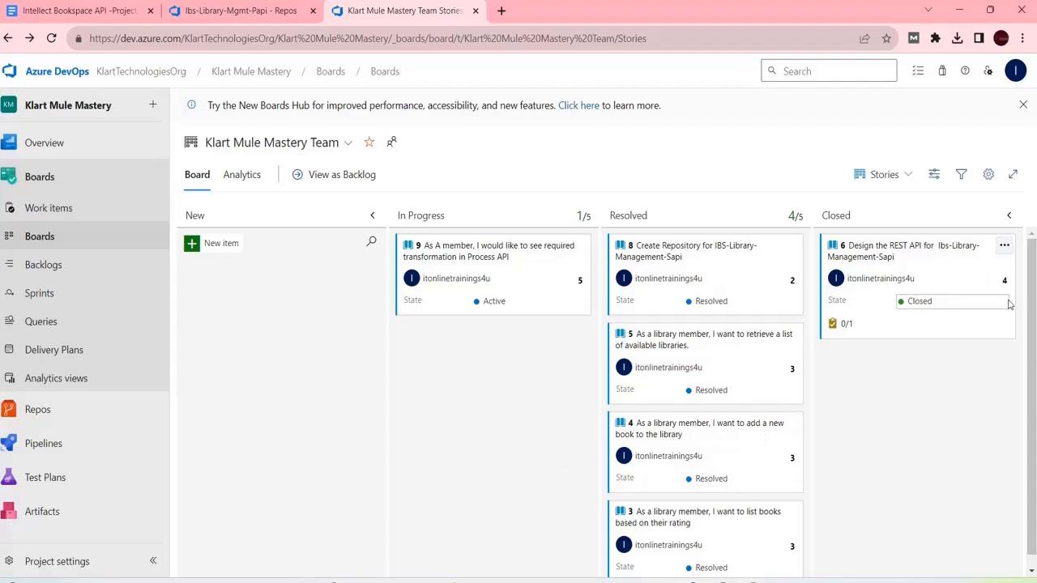
scroll(1029, 296, "down", 1)
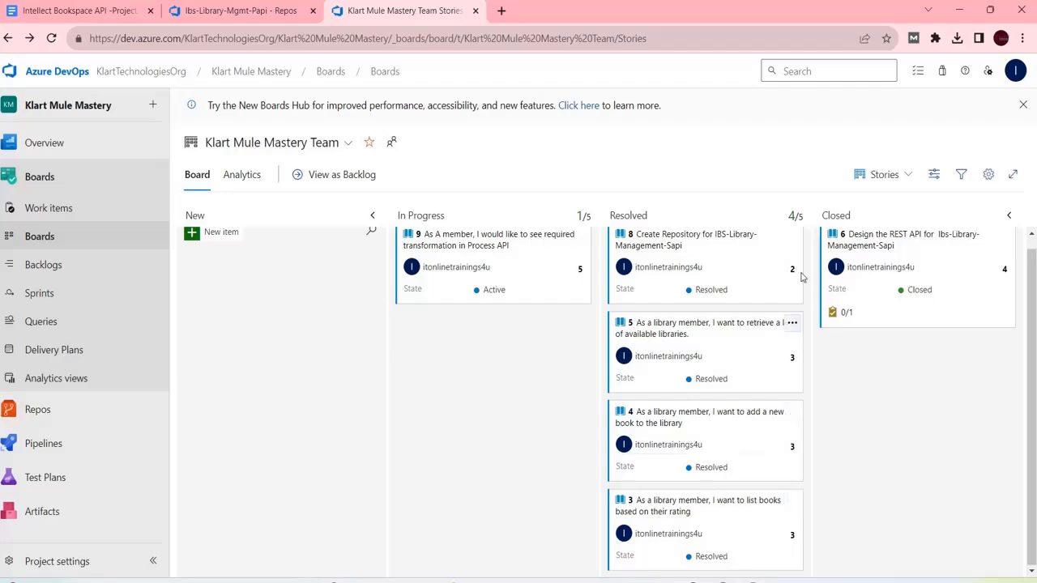
left_click(898, 177)
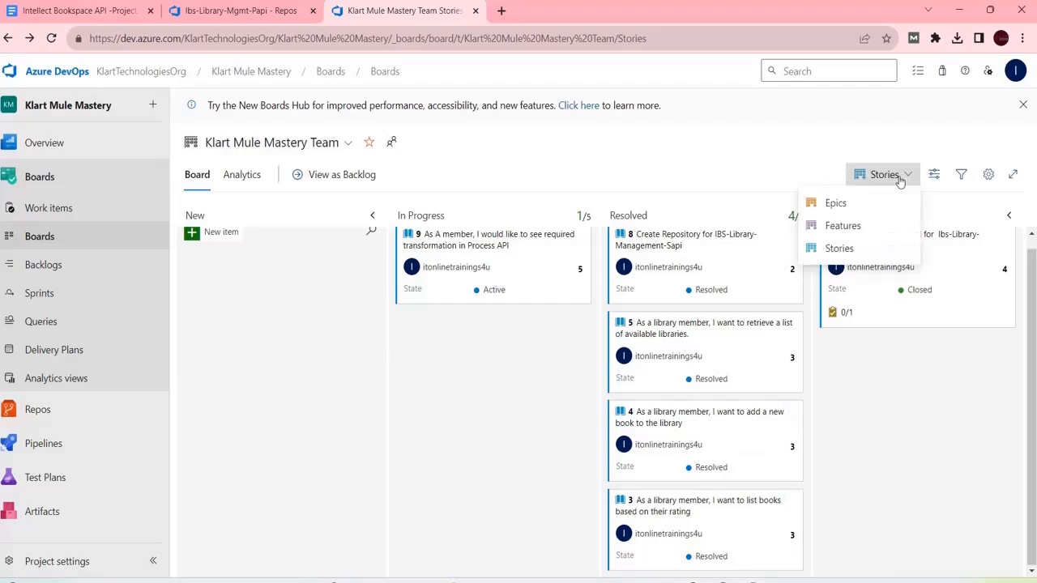
left_click(935, 410)
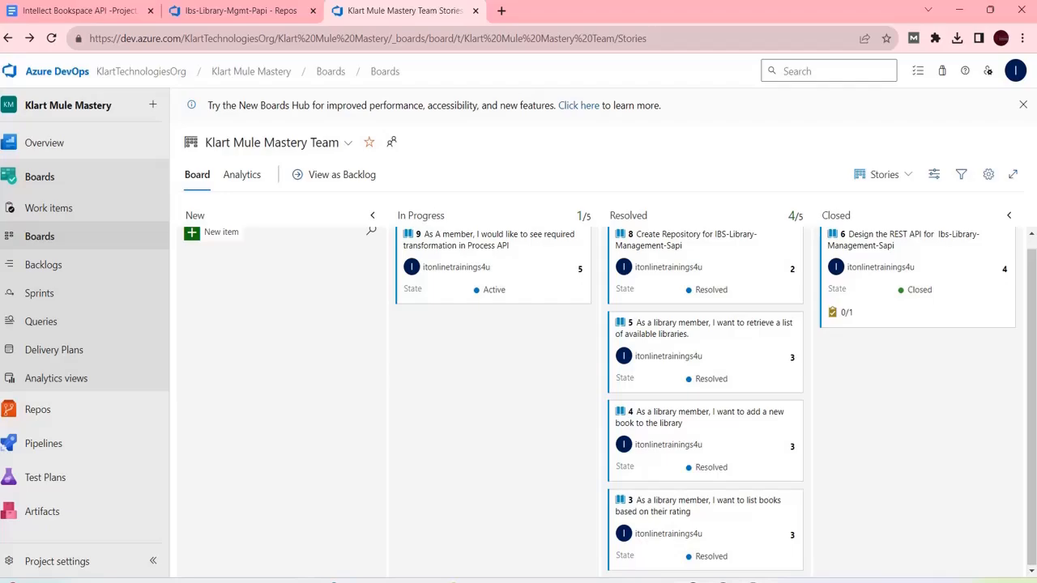
Switch to Anypoint Runtime Manager and examine the deployment logs of the ibs-library-mgmt-papi application.
mouse_move(687, 580)
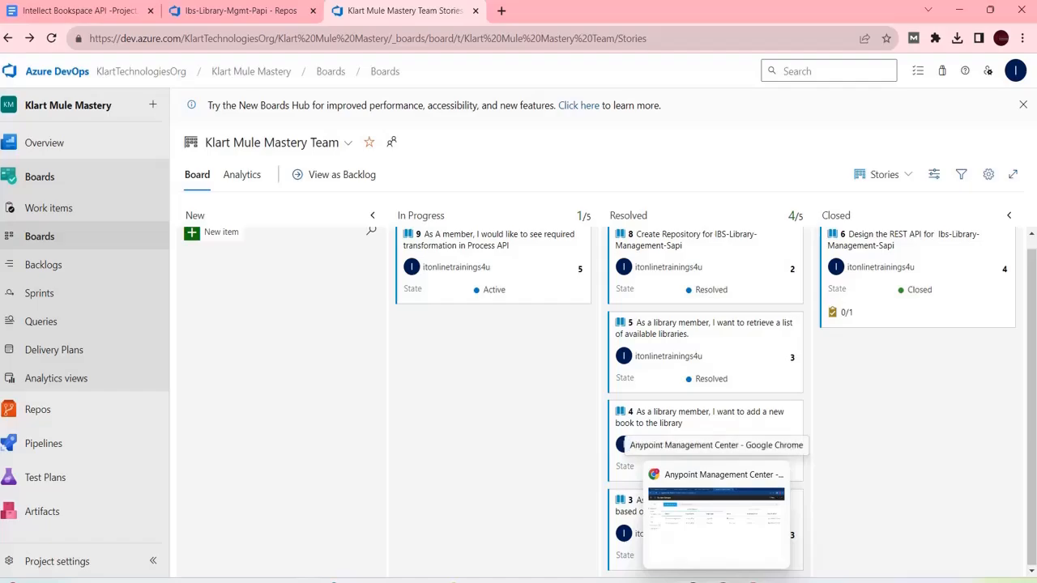
left_click(716, 518)
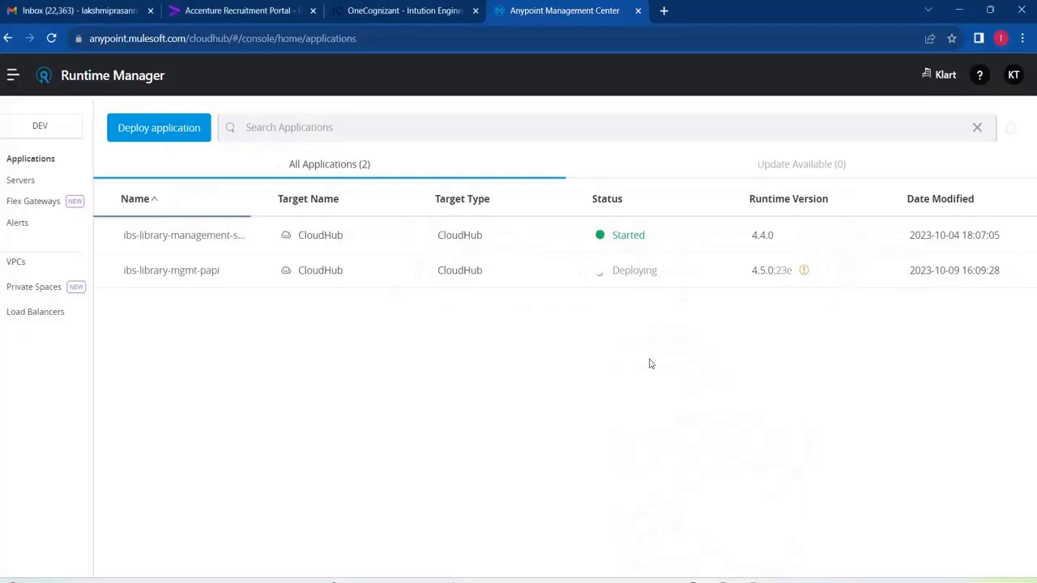
left_click(158, 272)
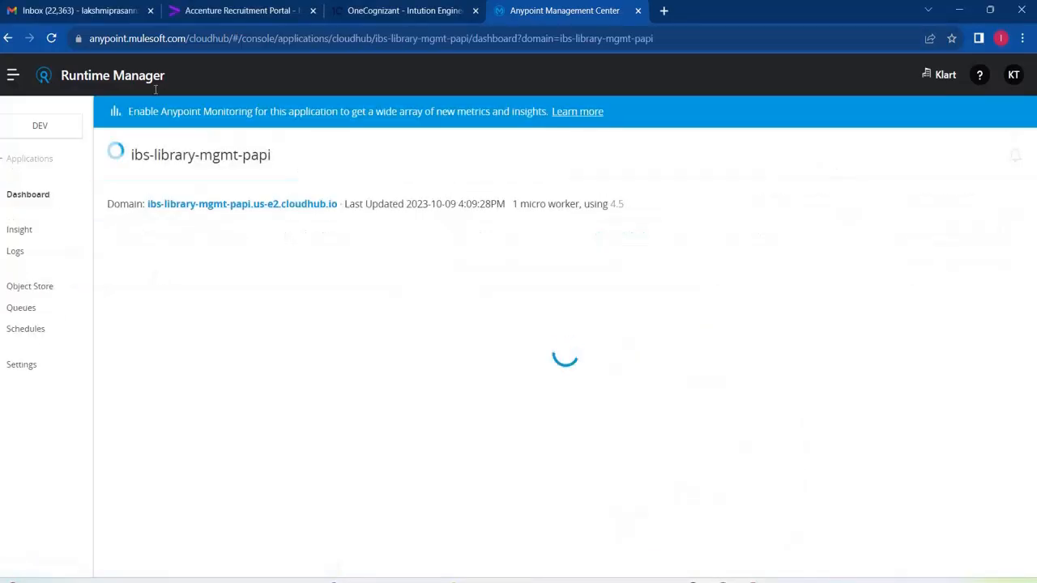
left_click(15, 256)
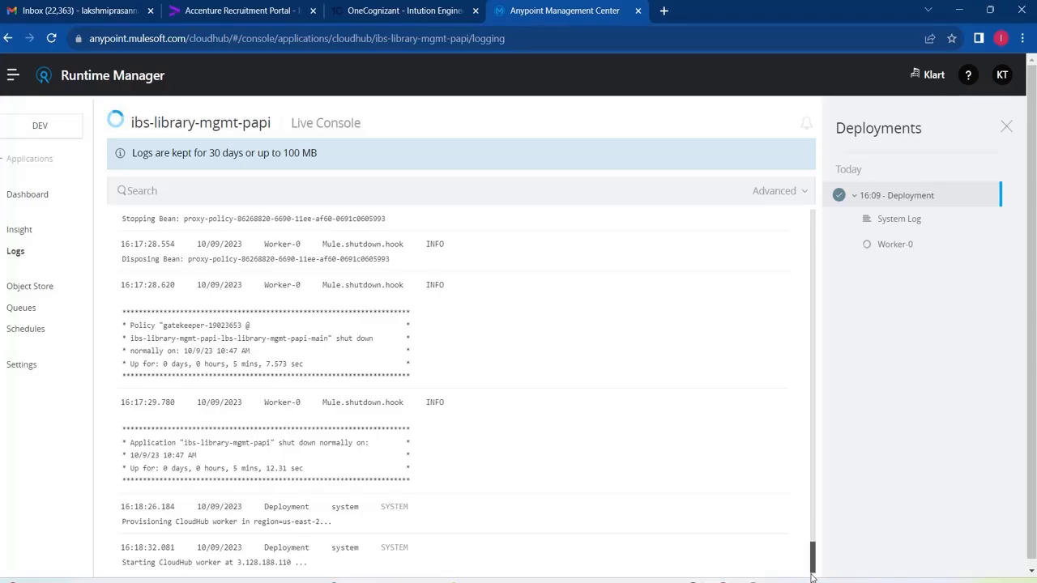
left_click_drag(812, 577, 768, 166)
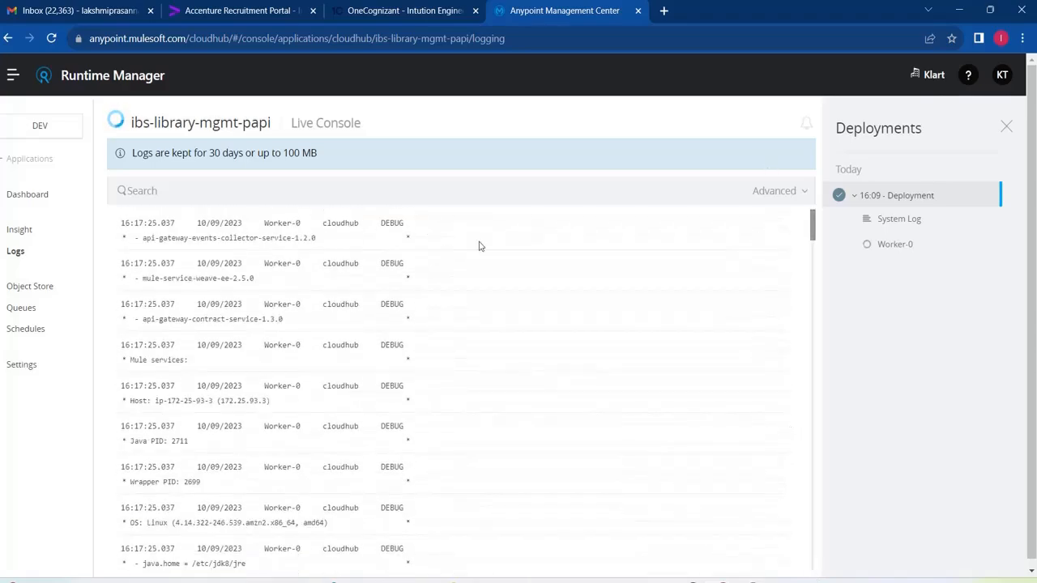
Copy all properties of the ibs-library-management-sapi-sep application as text from its settings, dismissing the release channels notice.
left_click(15, 159)
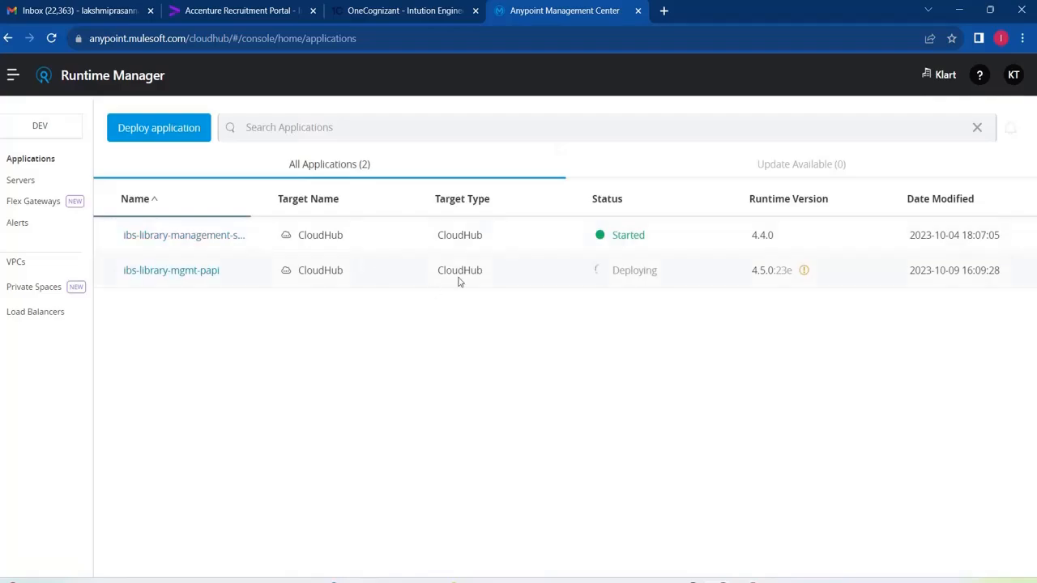
left_click(207, 240)
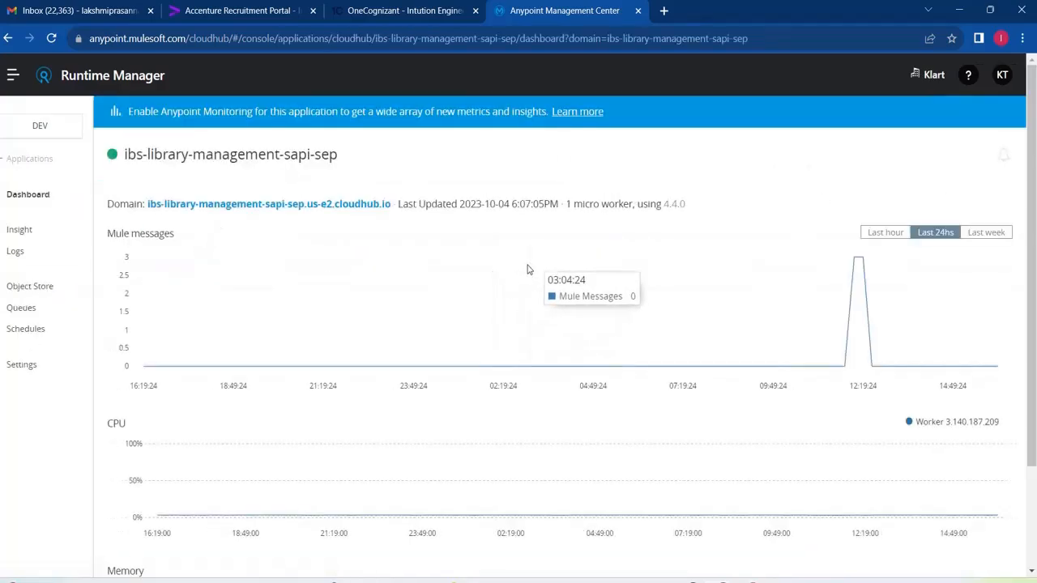
left_click(24, 364)
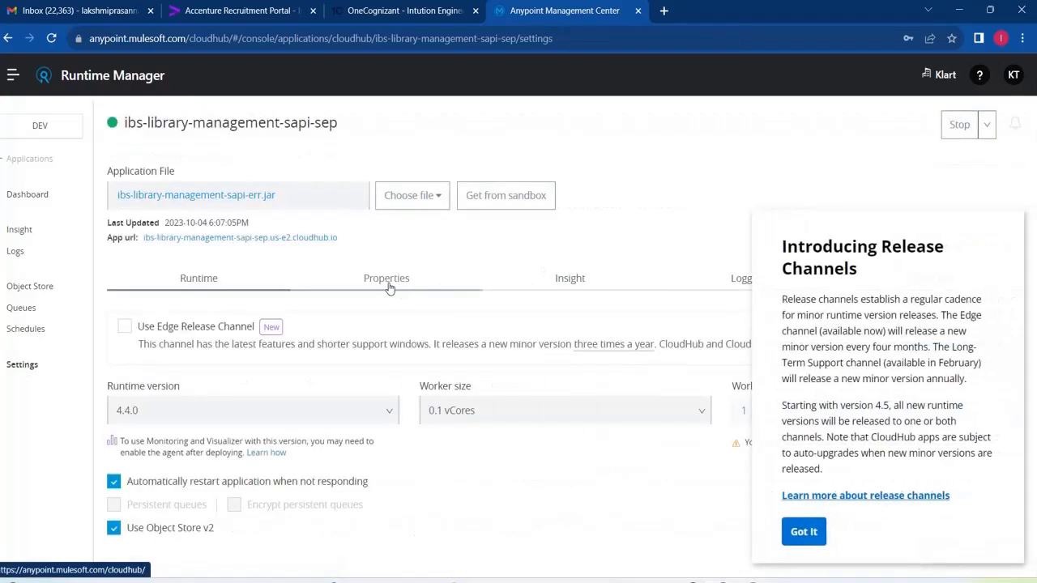
left_click(389, 281)
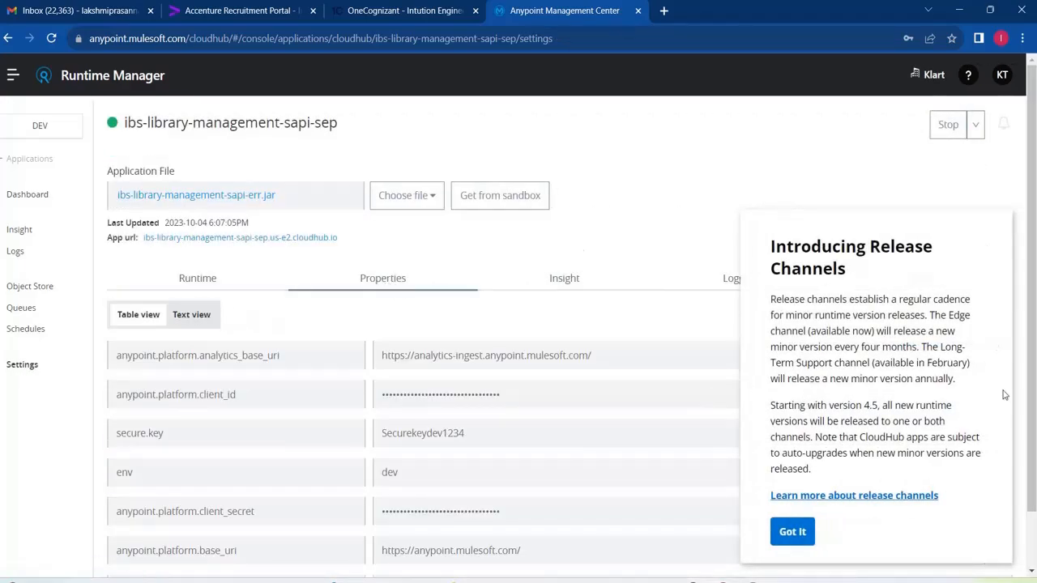
left_click(799, 535)
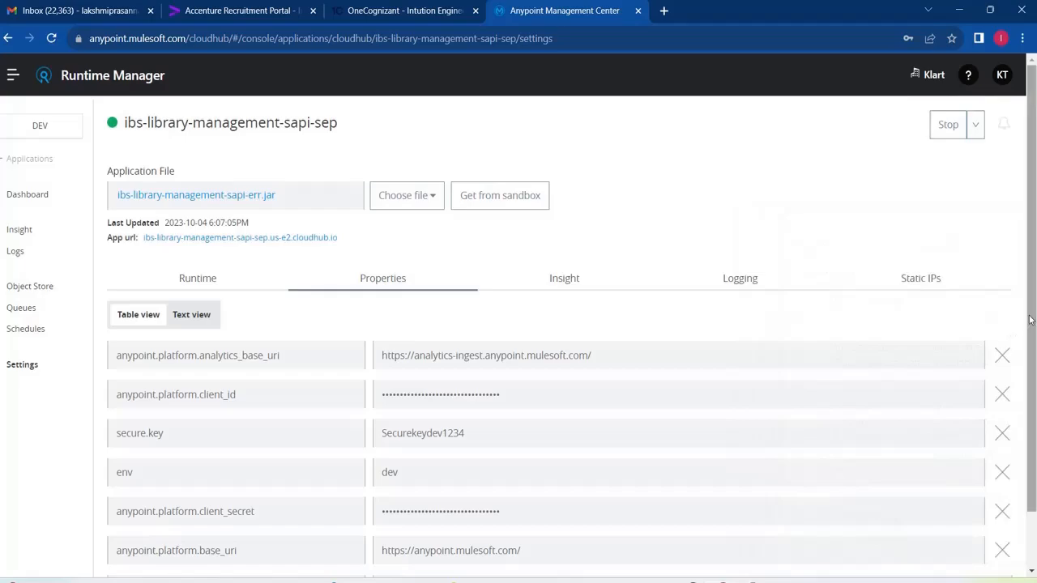
scroll(800, 534, "down", 1)
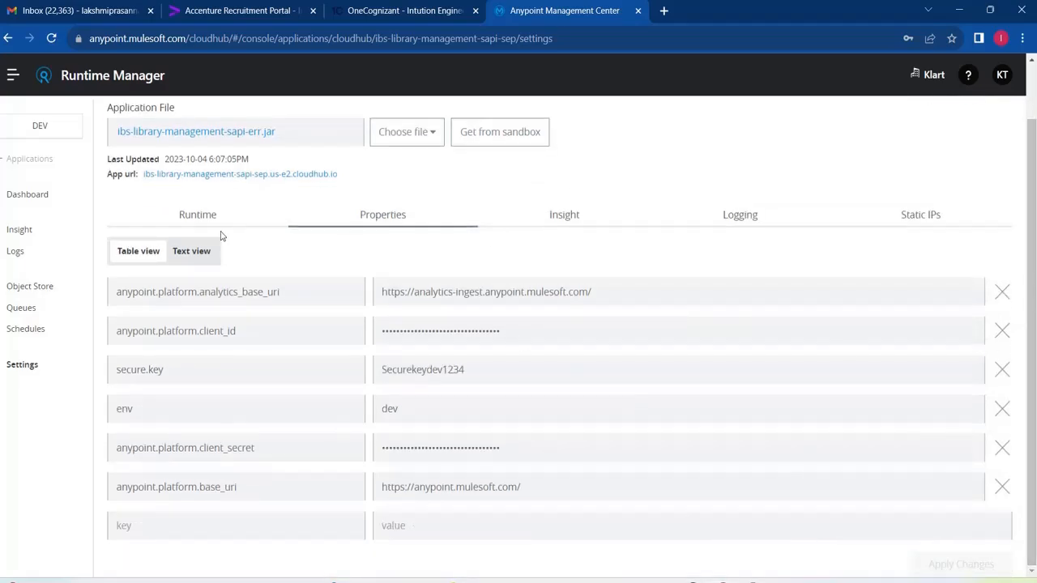
left_click(194, 252)
left_click(571, 416)
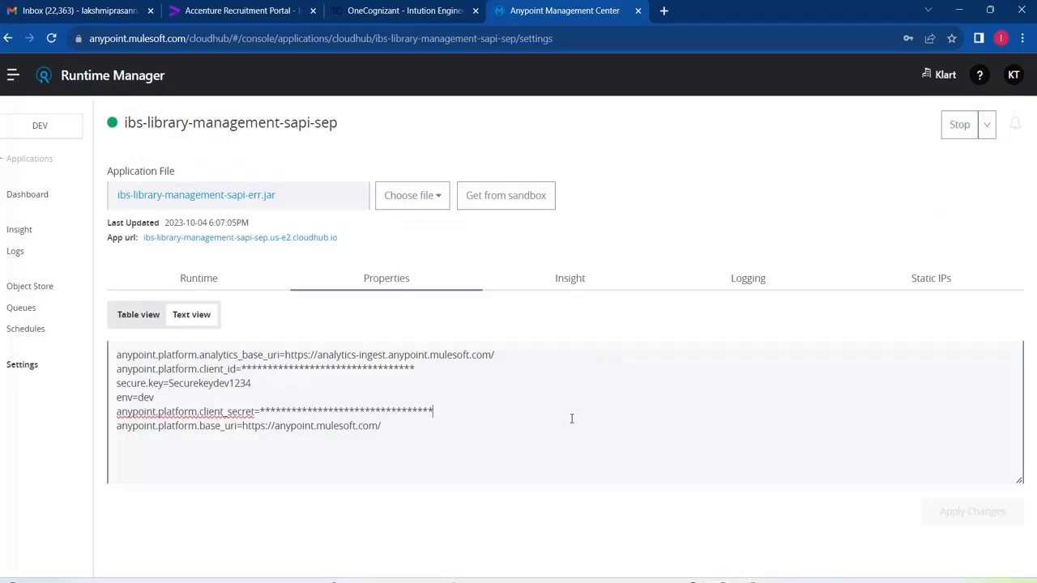
key("ctrl+a")
key("ctrl+c")
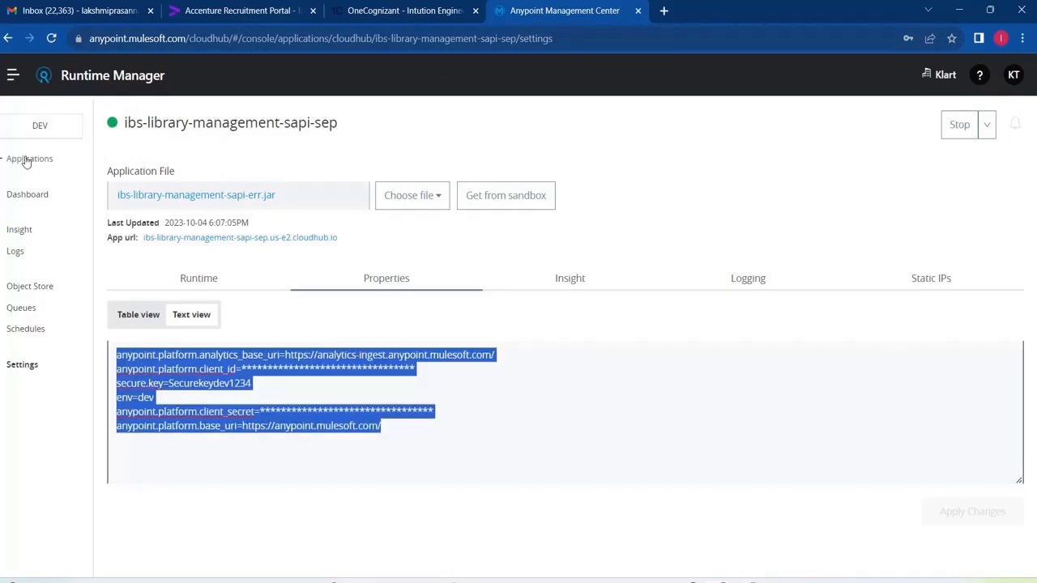
Paste the copied properties, including the secure key, as text into the properties of the ibs-library-mgmt-papi application.
left_click(24, 158)
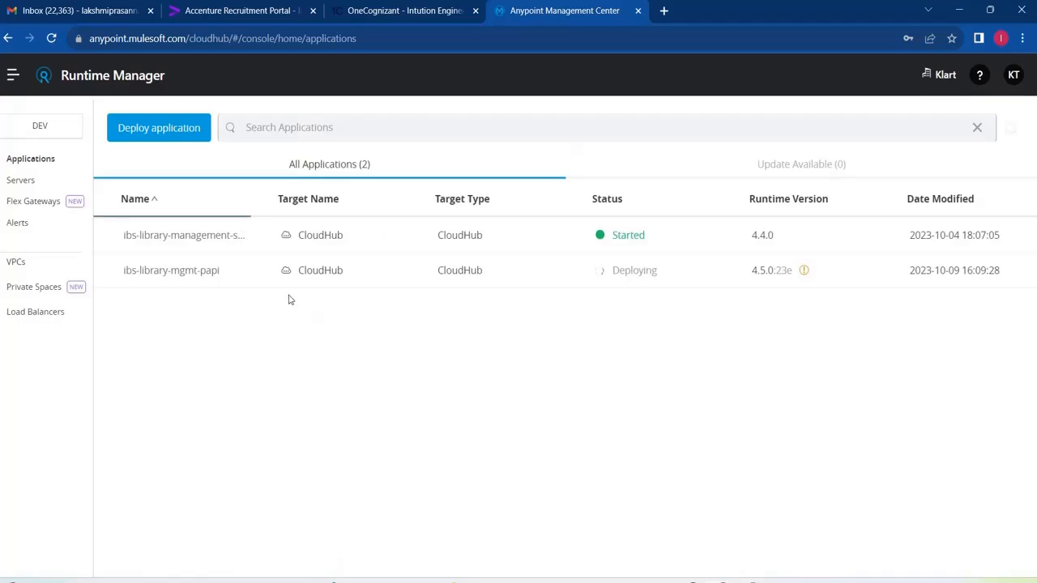
left_click(197, 272)
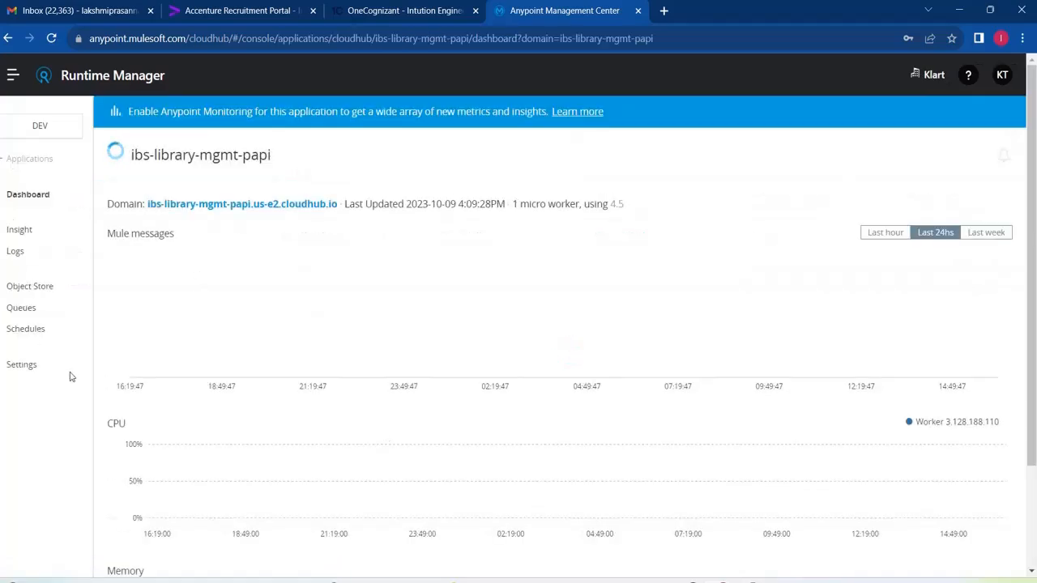
left_click(21, 366)
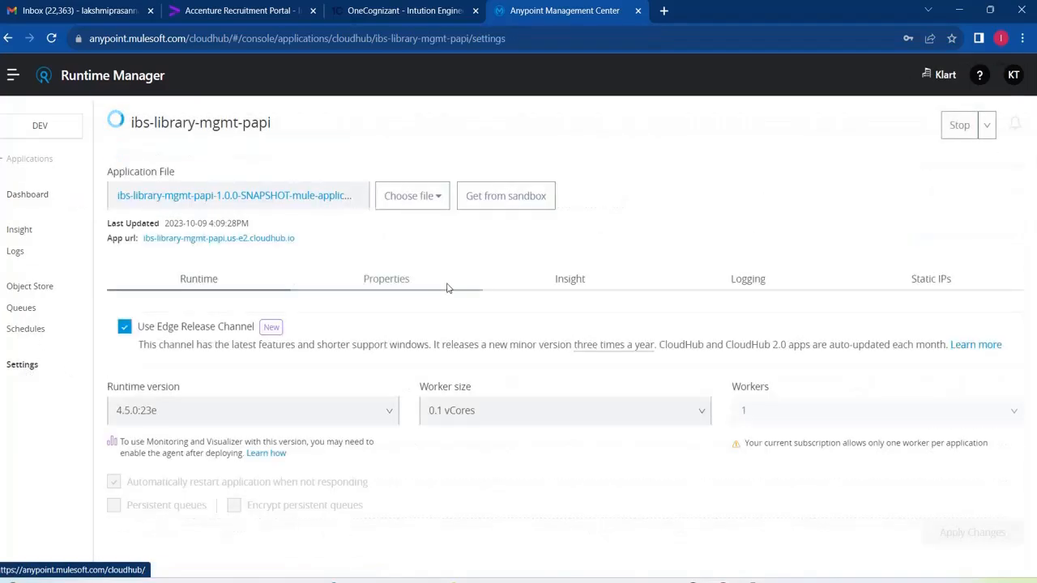
left_click(445, 284)
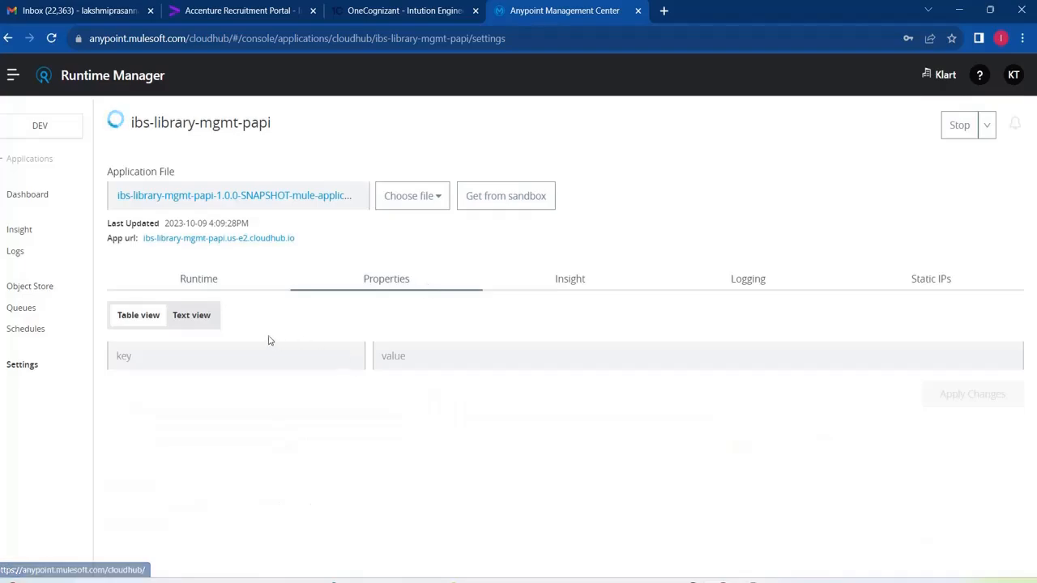
left_click(202, 315)
left_click(230, 377)
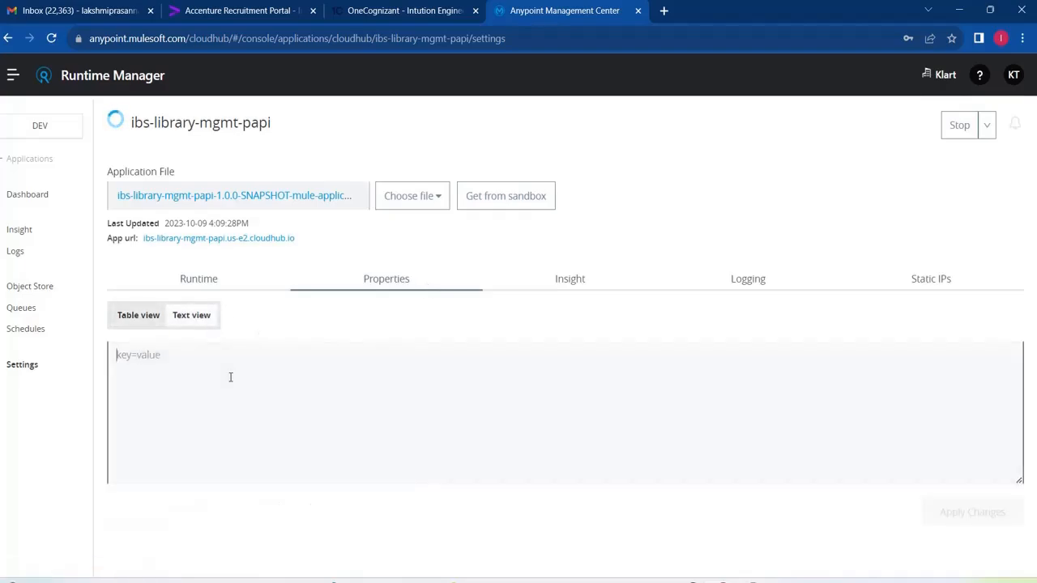
key("ctrl+v")
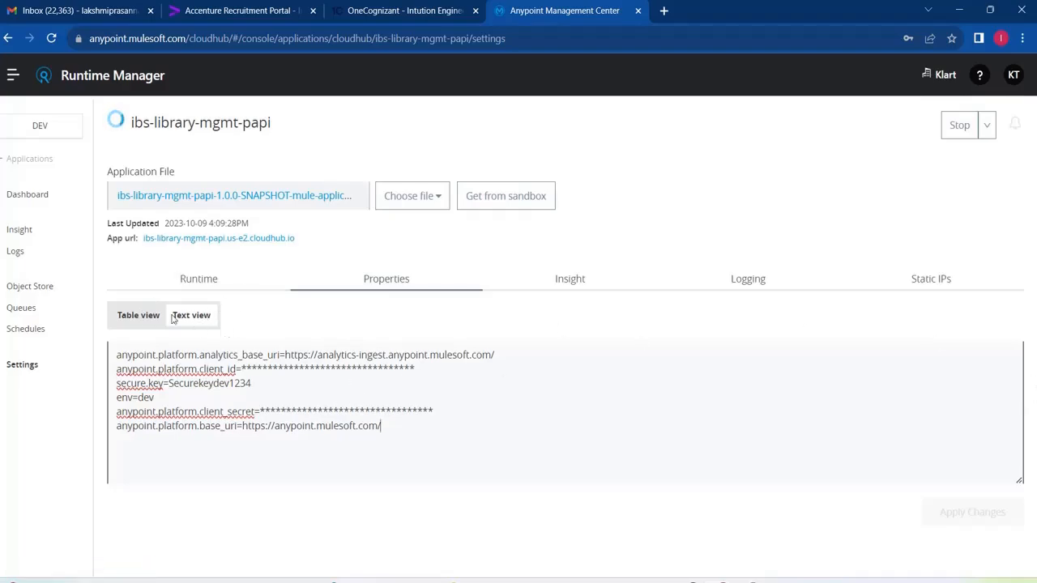
Clear the masked values of anypoint.platform.client_id and anypoint.platform.client_secret in the properties table.
left_click(146, 316)
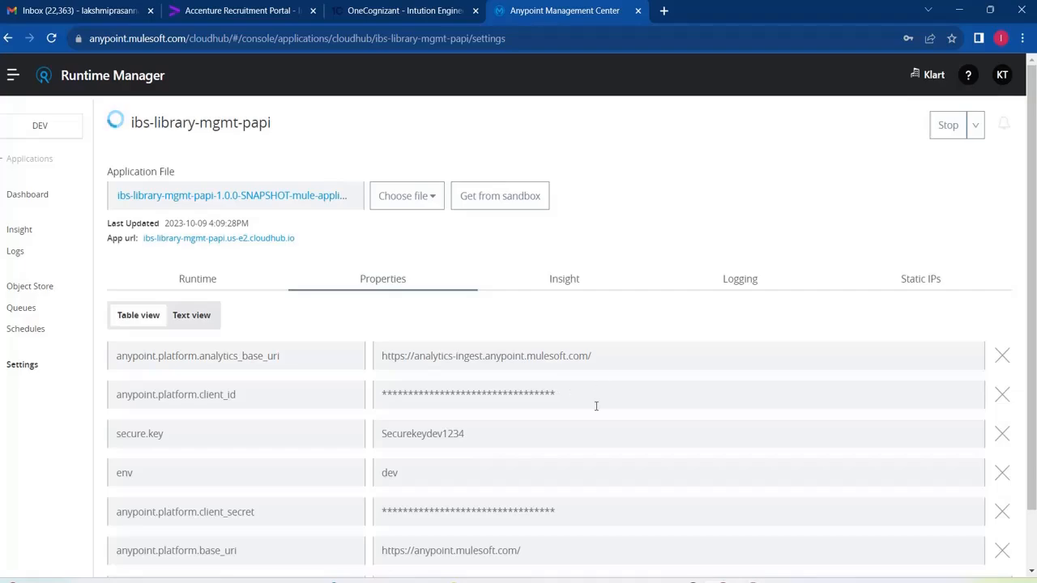
left_click_drag(570, 397, 369, 383)
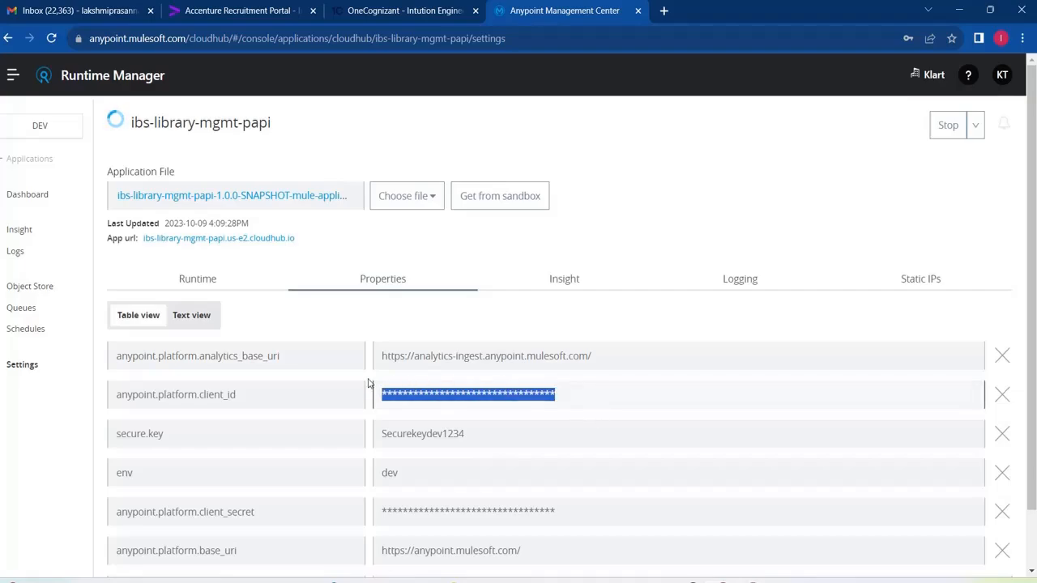
key("BackSpace")
left_click_drag(567, 512, 384, 498)
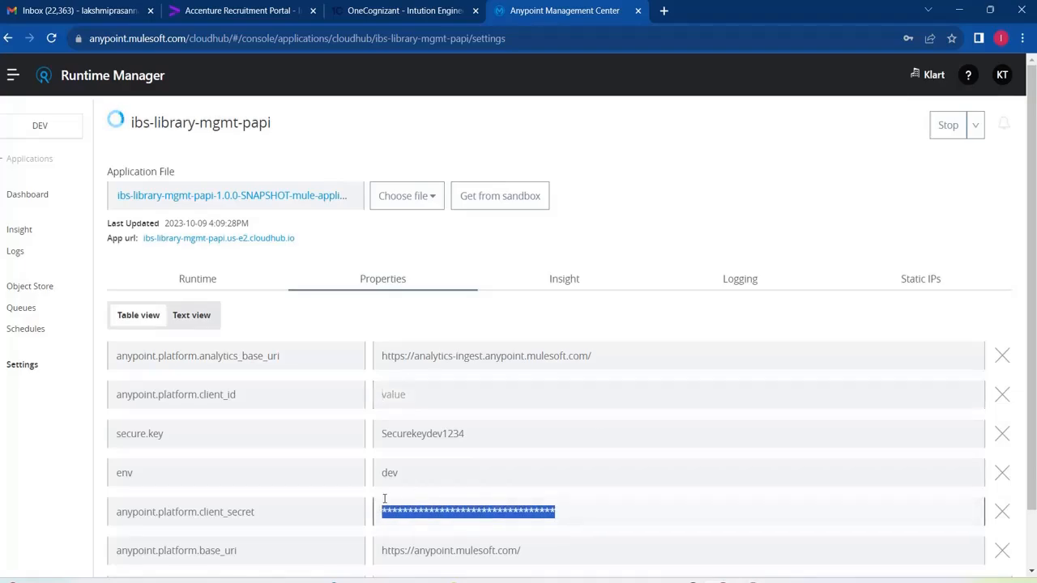
key("BackSpace")
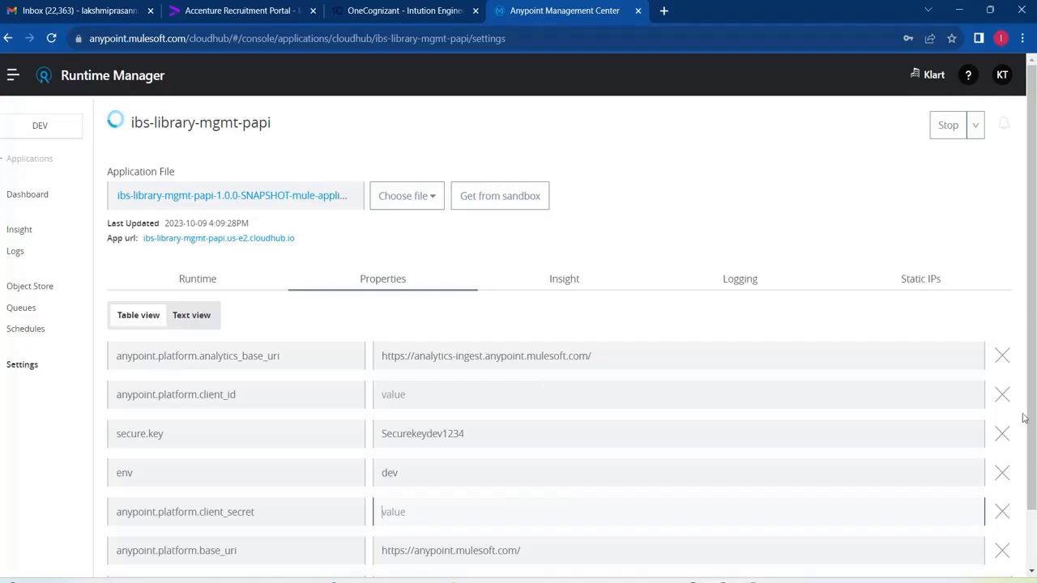
scroll(1033, 387, "down", 2)
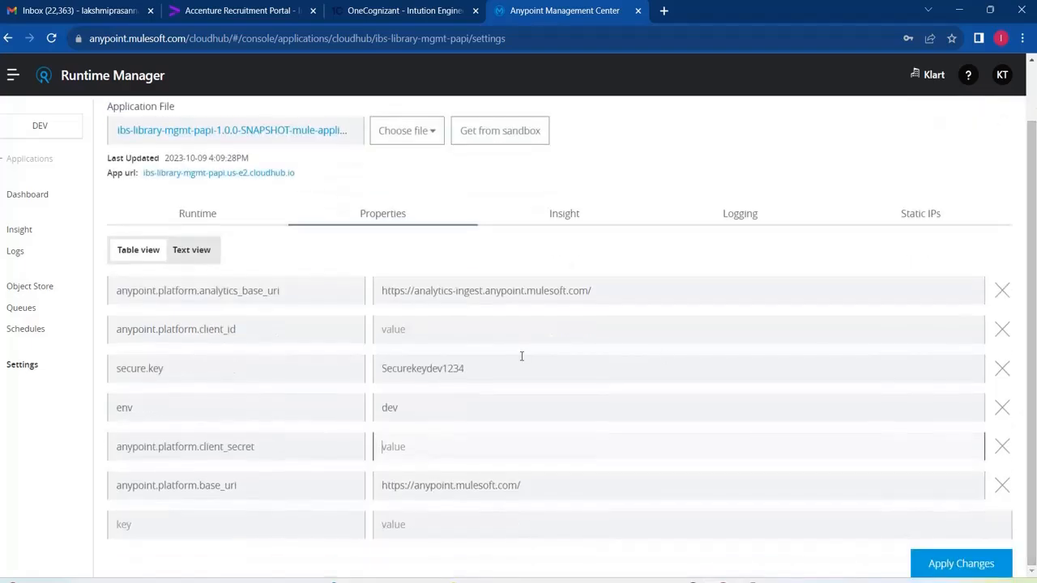
Open Anypoint Platform in a new browser tab and go to Access Management.
left_click(663, 11)
left_click(645, 31)
type("any")
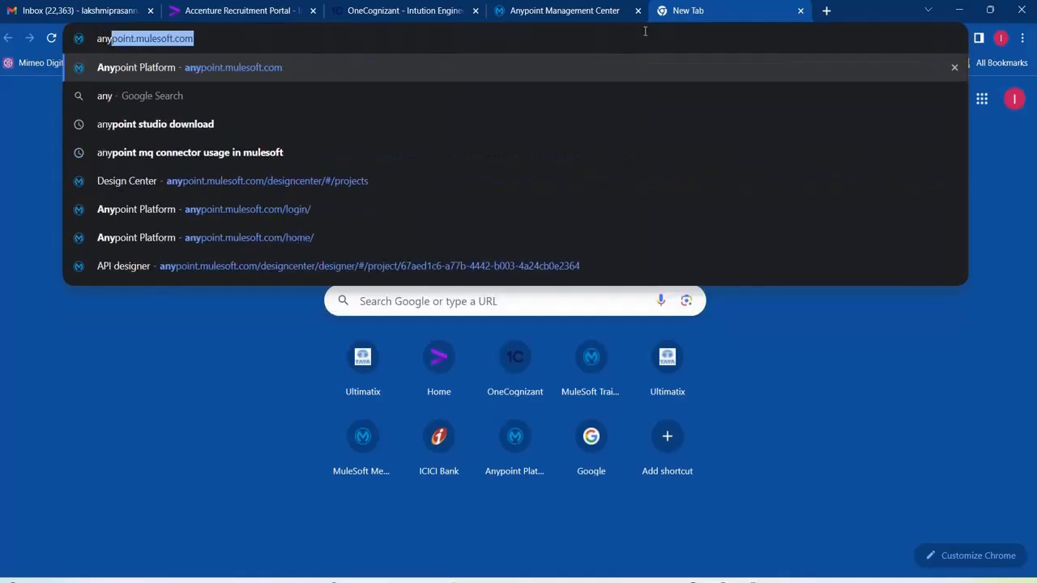
key("Return")
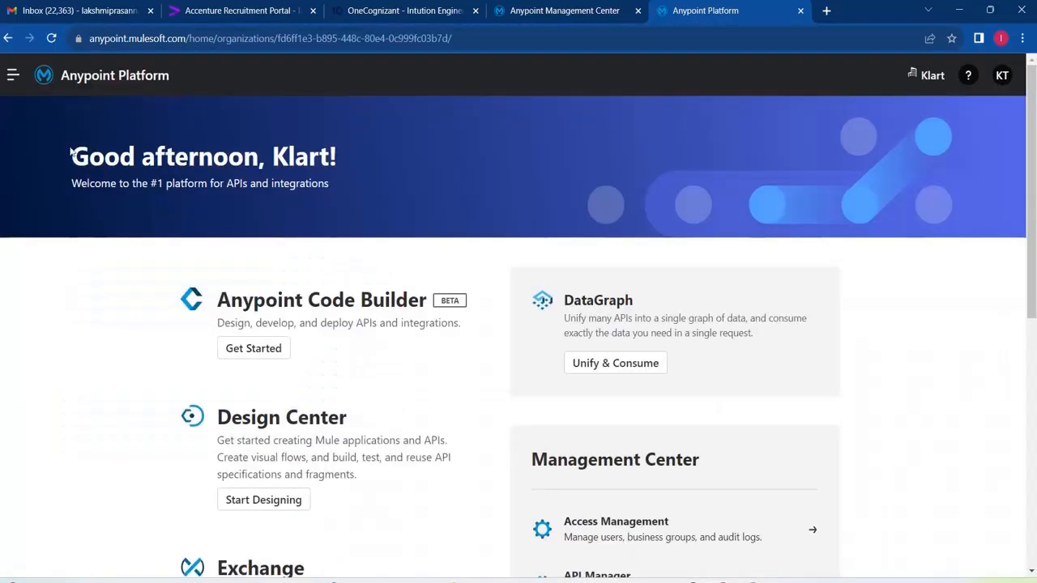
left_click(13, 74)
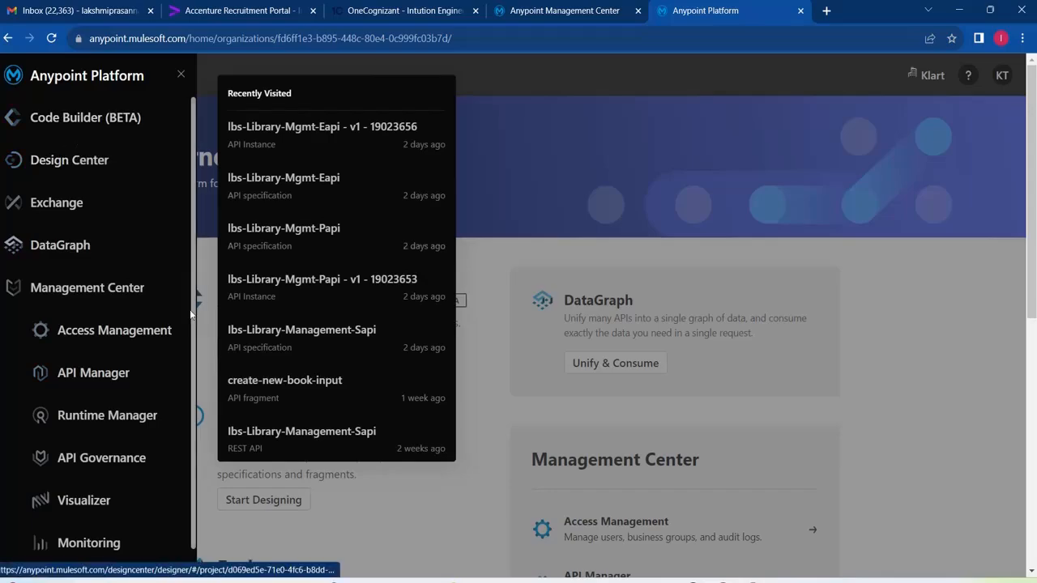
left_click(63, 332)
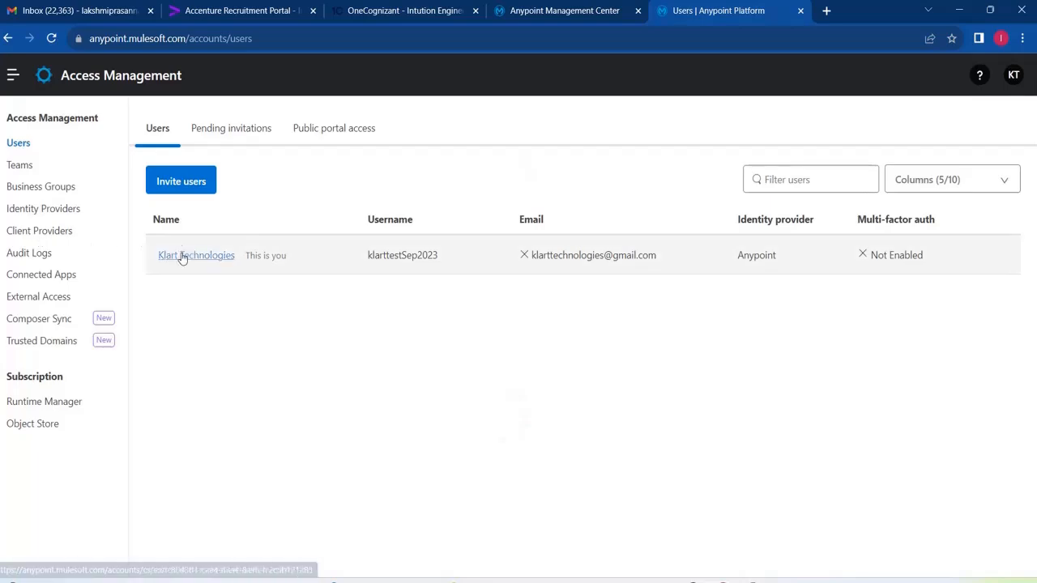
Open the Dev environment of the Klart business group and copy its client ID.
left_click(180, 256)
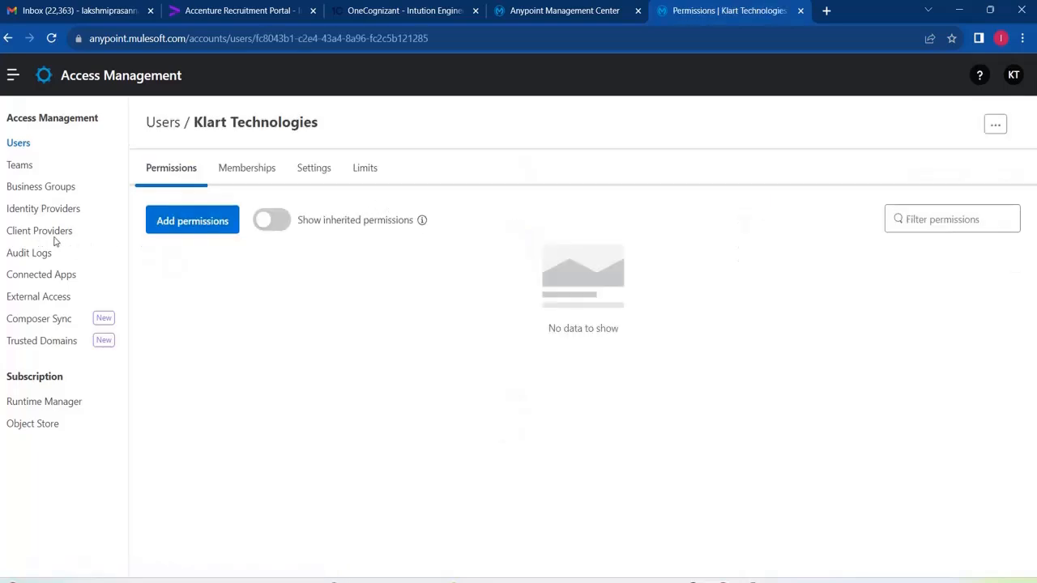
left_click(38, 191)
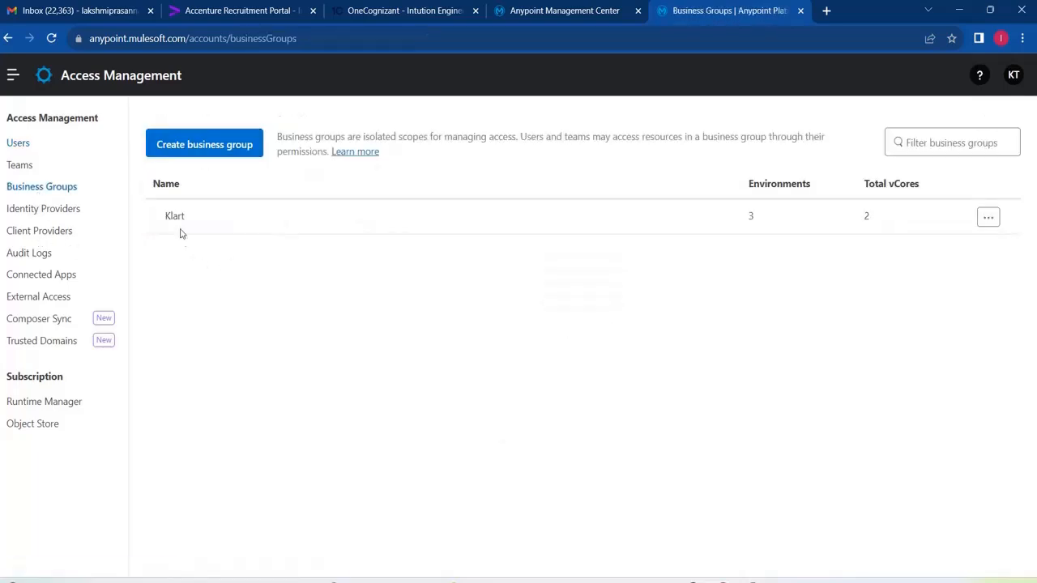
left_click(181, 222)
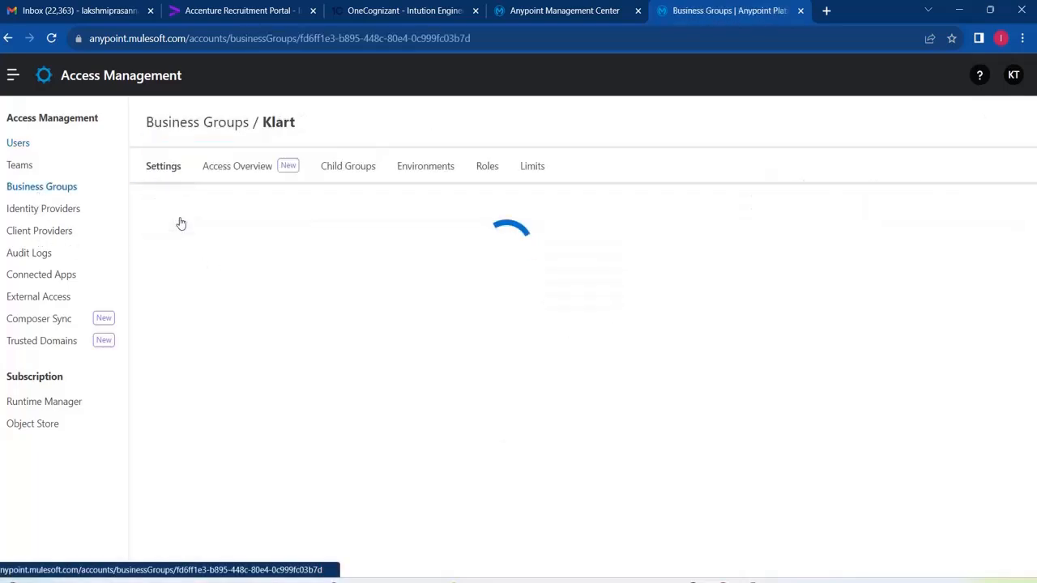
left_click(431, 168)
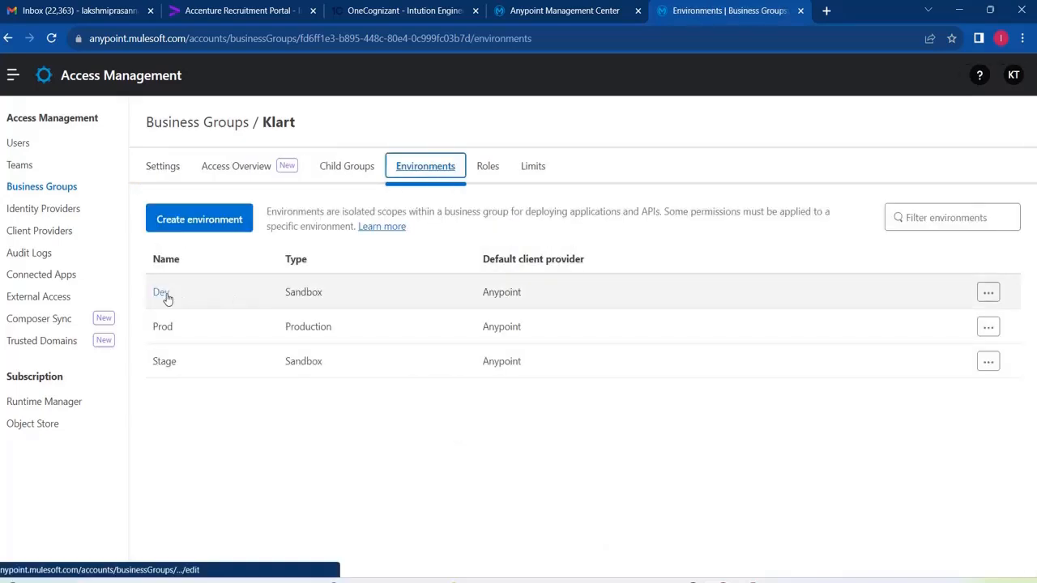
left_click(993, 301)
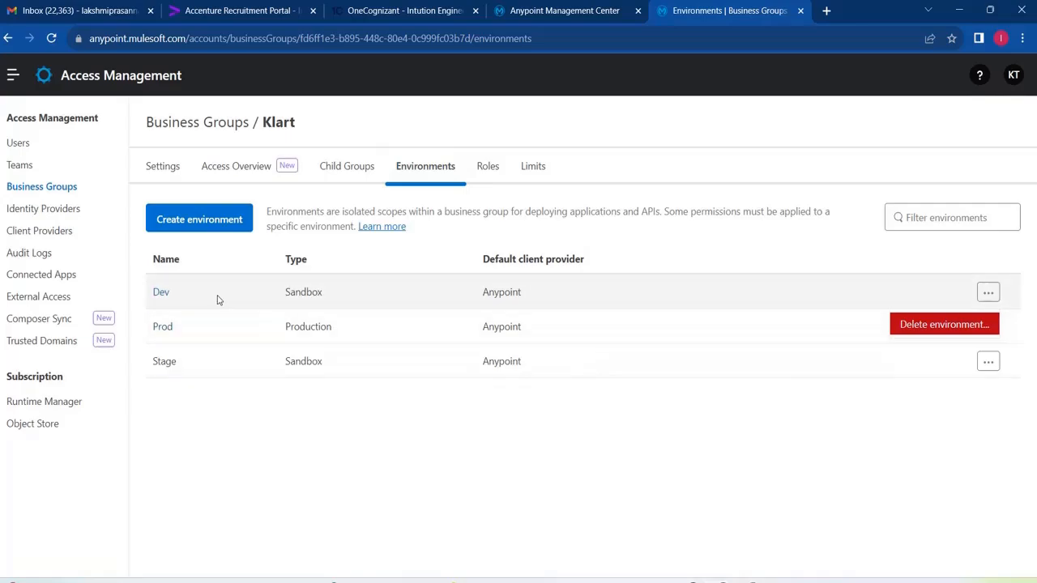
left_click(168, 301)
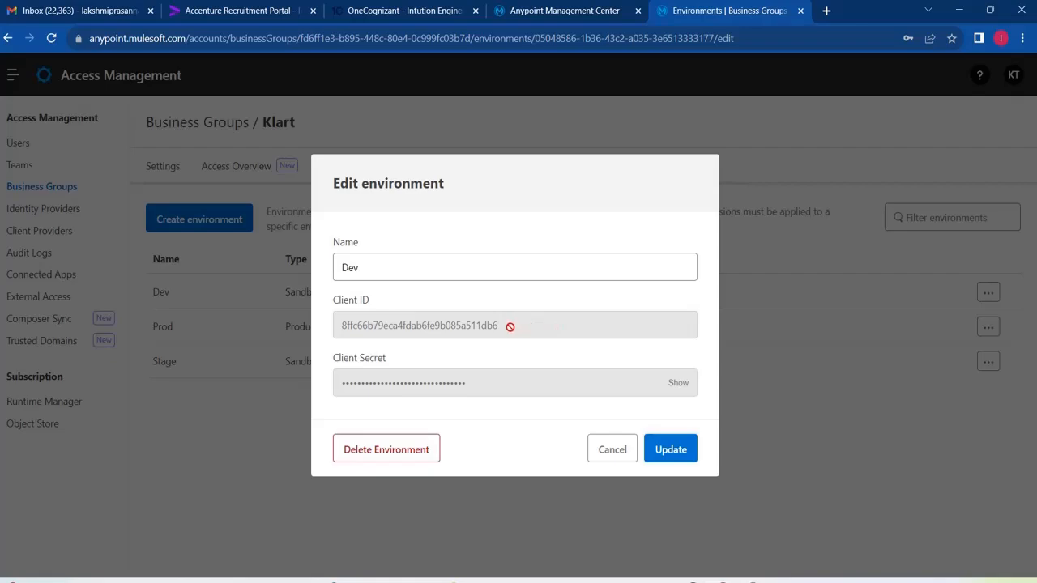
left_click_drag(509, 326, 332, 328)
key("ctrl+c")
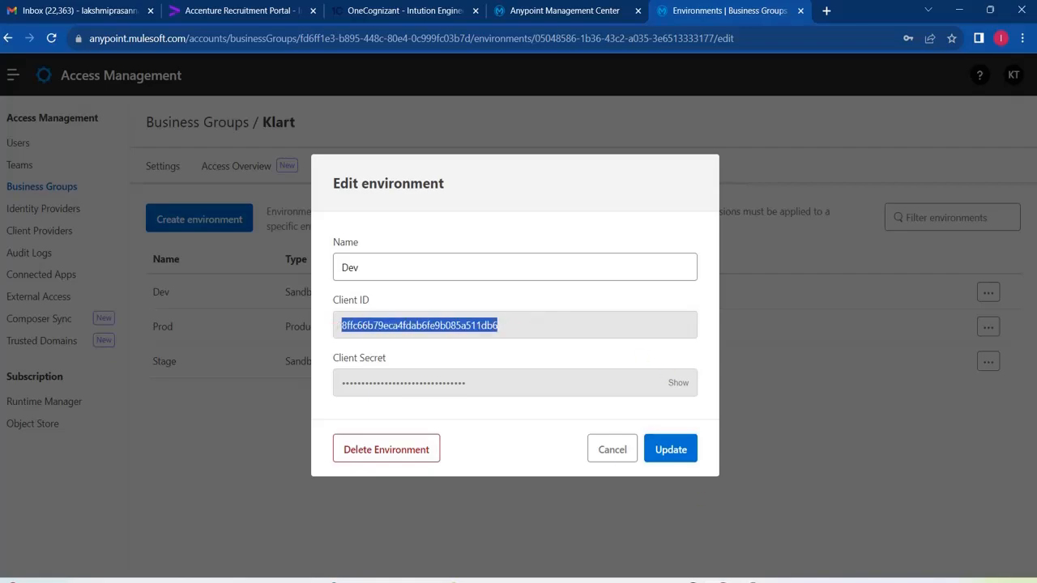
Switch to Postman and check the client credential headers of the Ibs-library-management-sapi-sep-DEV URL request, then return to the browser.
key("alt+Tab")
left_click(463, 213)
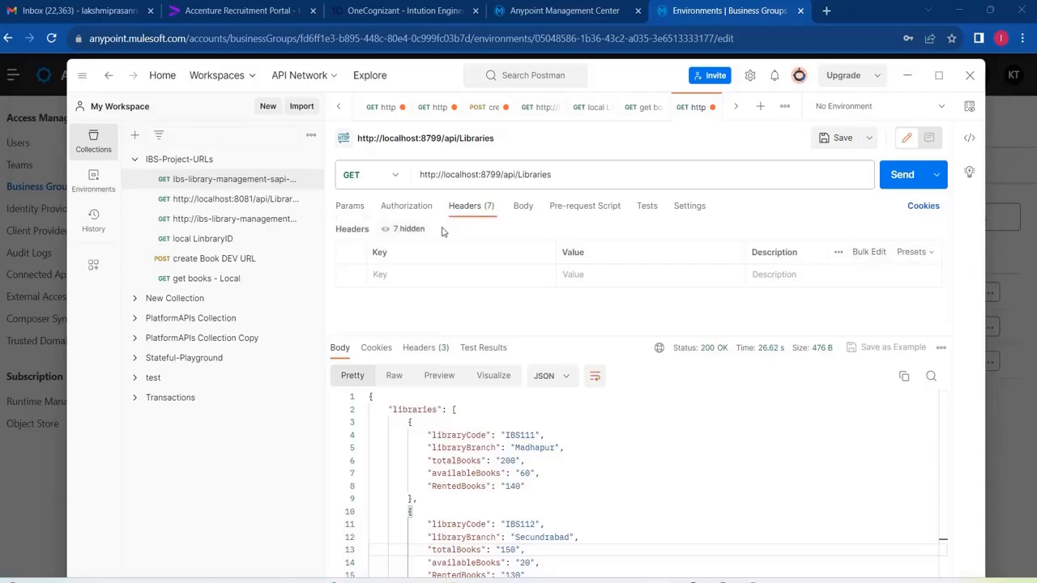
left_click(409, 210)
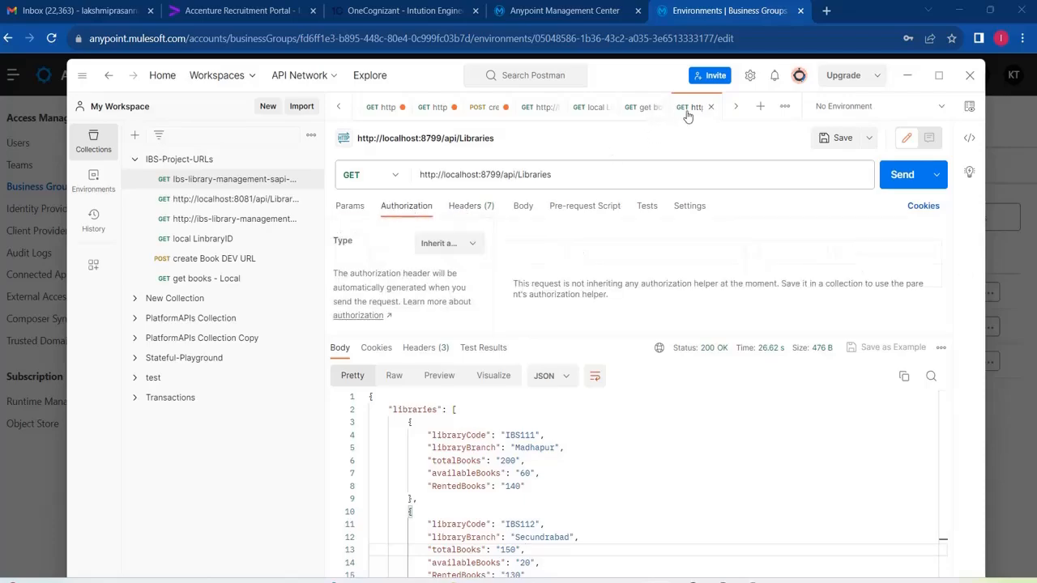
left_click(224, 179)
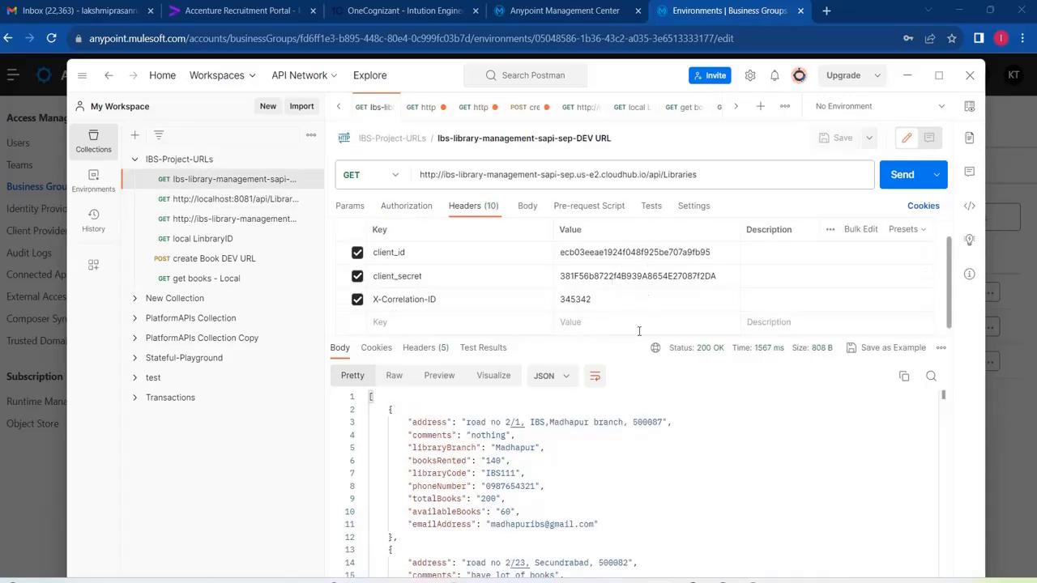
key("alt+Tab")
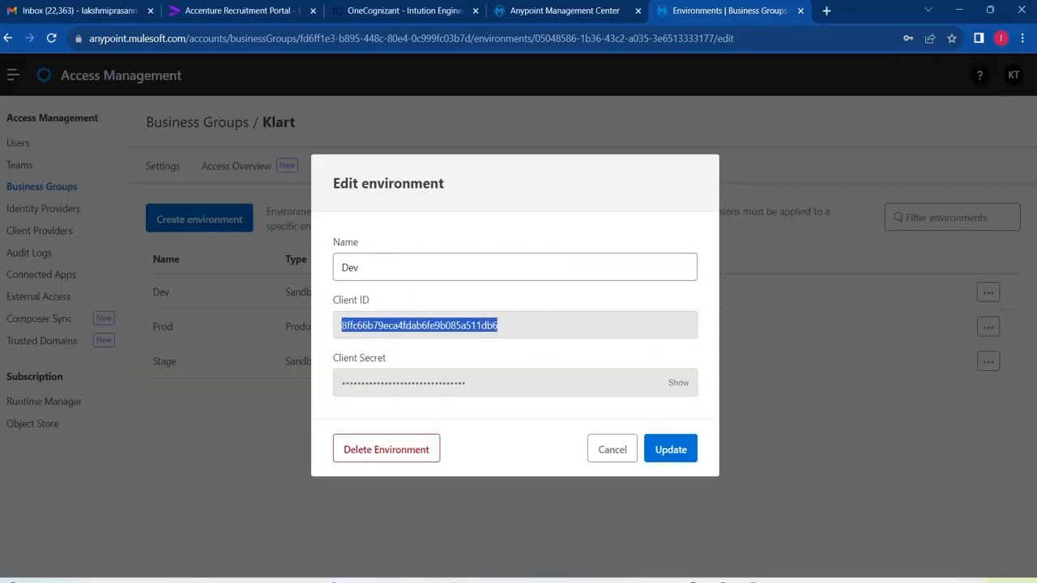
Paste the Dev client ID as the value of anypoint.platform.client_id in the ibs-library-mgmt-papi properties.
mouse_move(626, 580)
left_click(536, 18)
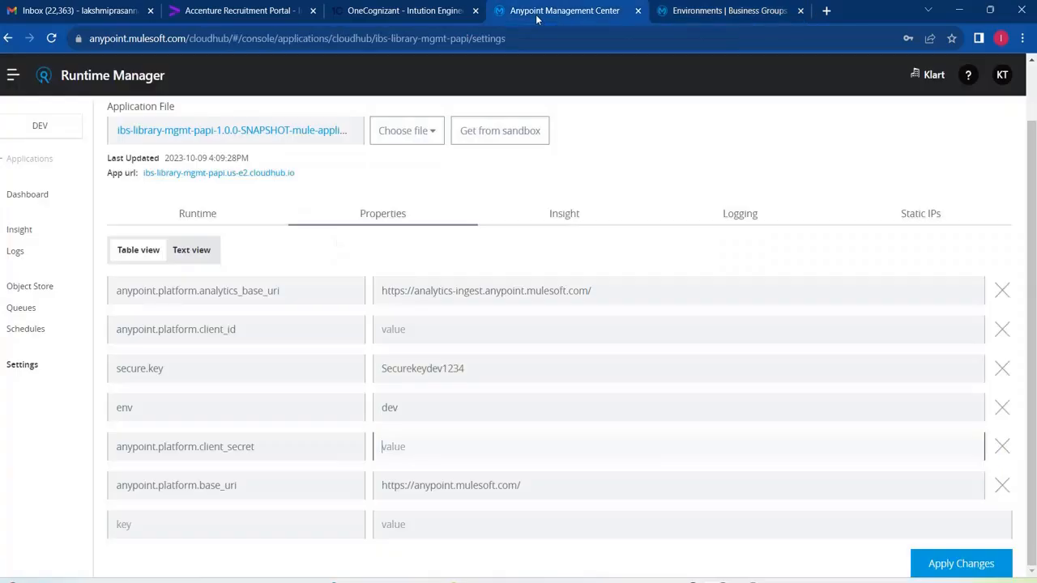
left_click(439, 337)
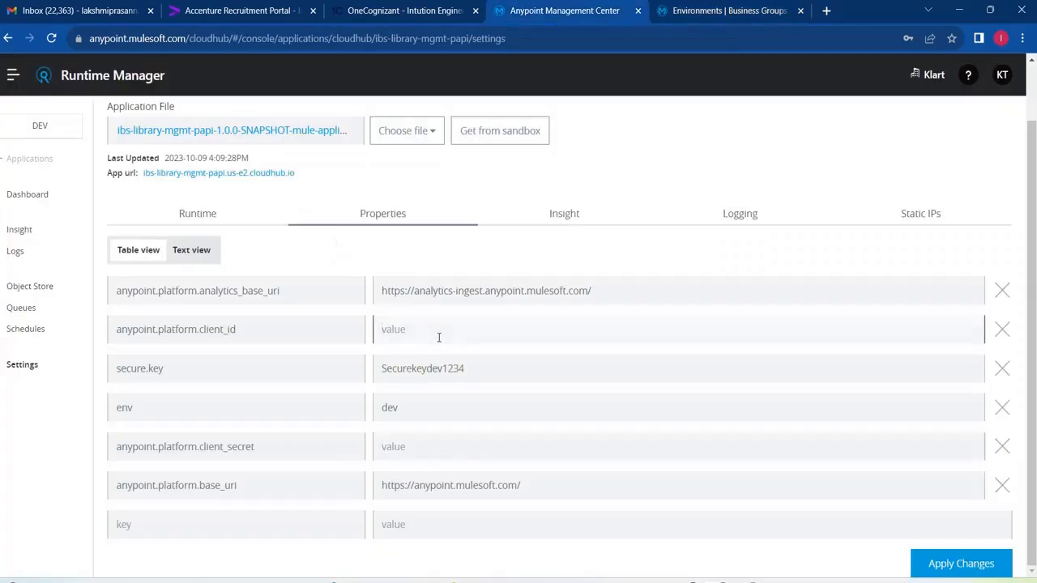
key("ctrl+v")
Reveal and copy the Dev environment's client secret, and paste it as the value of anypoint.platform.client_secret in the ibs-library-mgmt-papi properties.
left_click(707, 9)
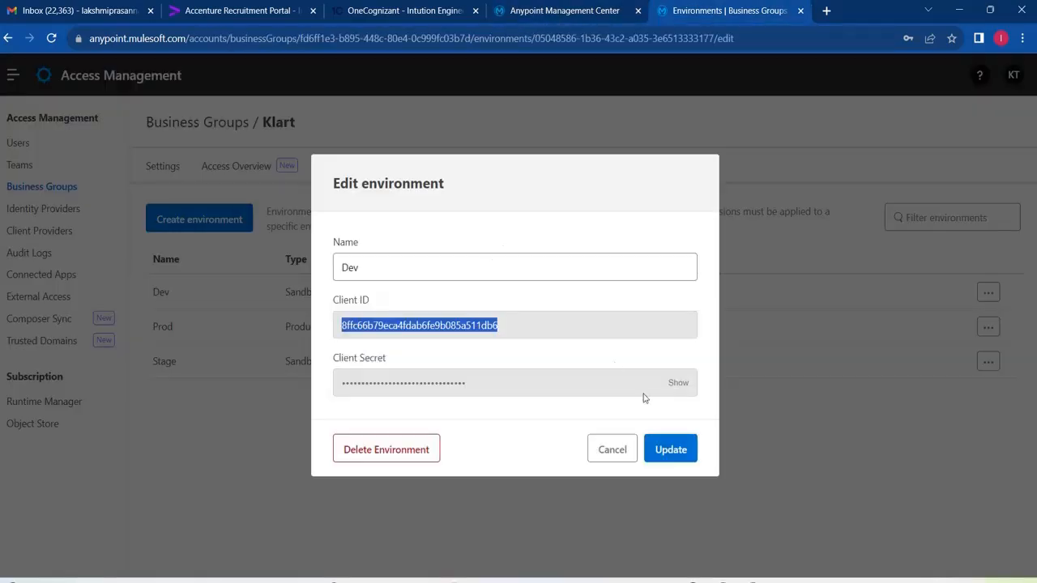
left_click(679, 384)
left_click_drag(521, 386, 323, 388)
key("ctrl+c")
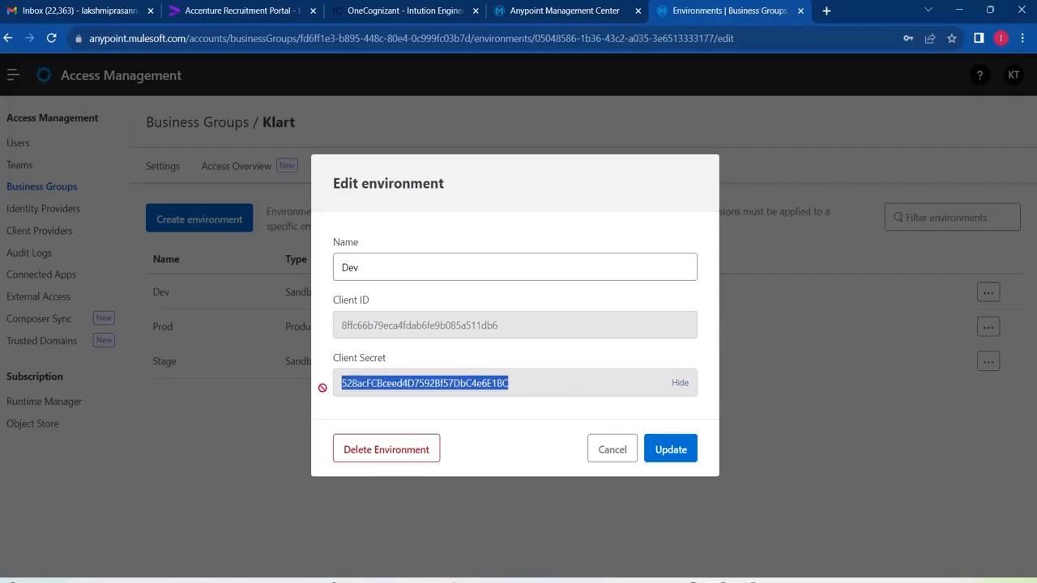
left_click(613, 448)
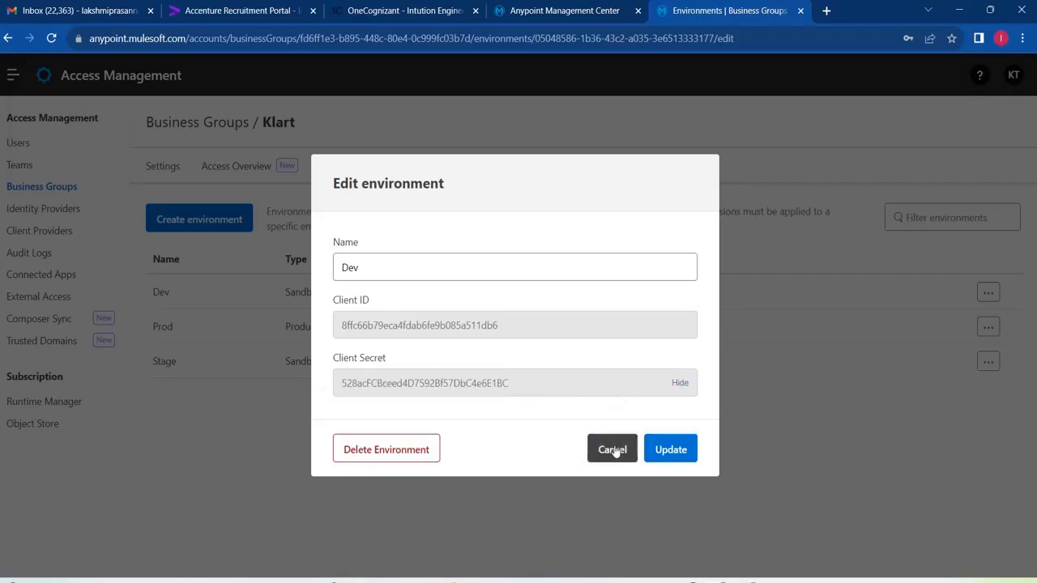
left_click(583, 12)
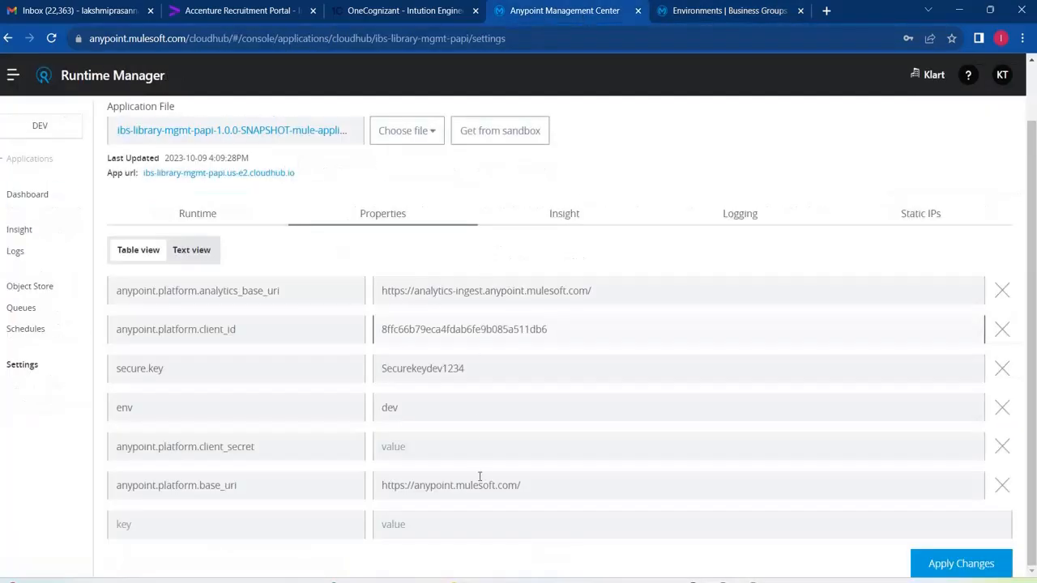
left_click(468, 446)
key("ctrl+v")
Apply the property changes to ibs-library-mgmt-papi and open its logs to check the latest deployment.
left_click(960, 564)
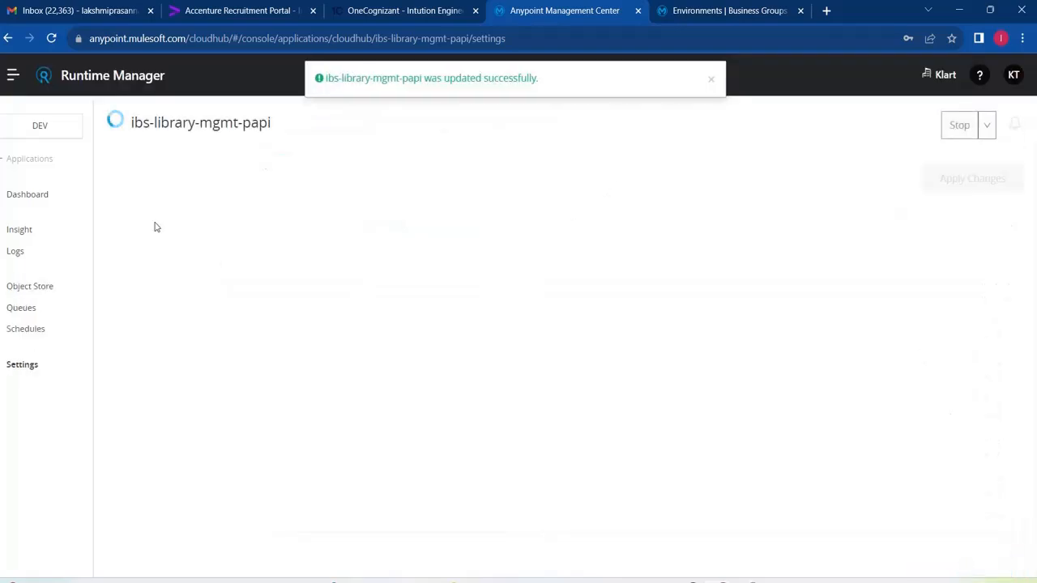
left_click(15, 253)
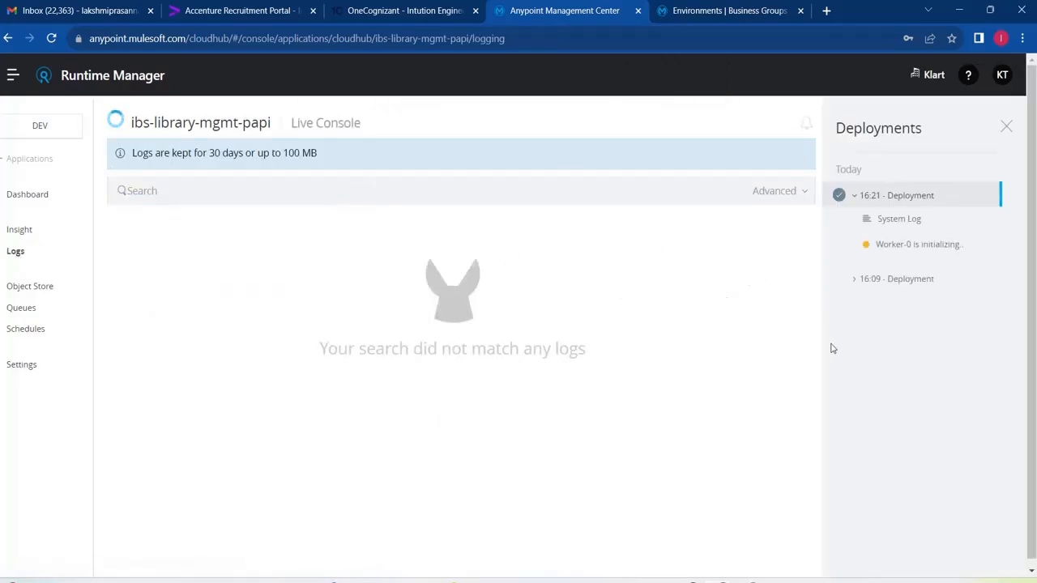
left_click(922, 200)
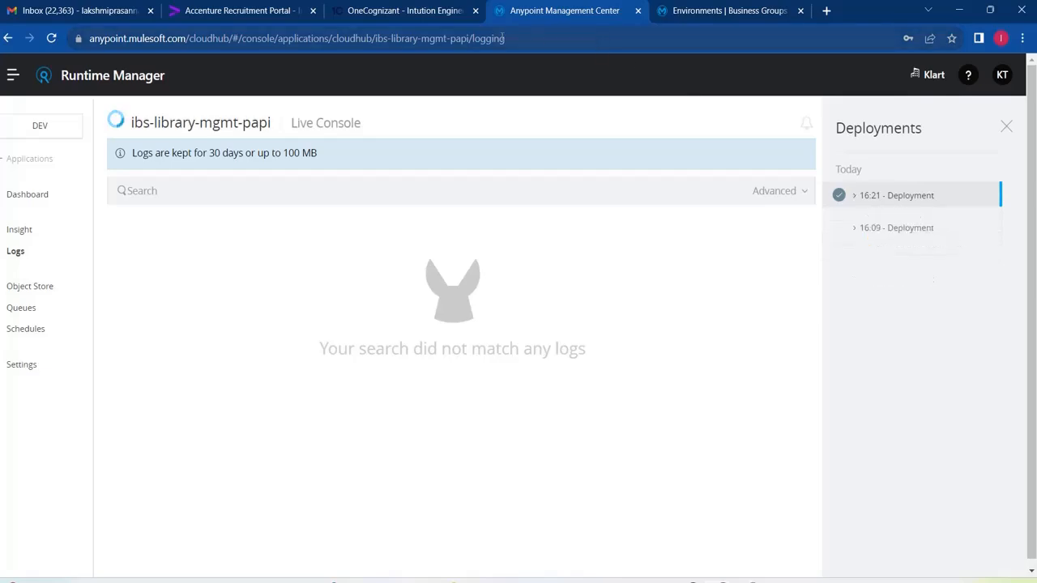
Switch to the Azure DevOps board and move the resolved stories 8, 5, 4 and 3 to Closed.
left_click(750, 15)
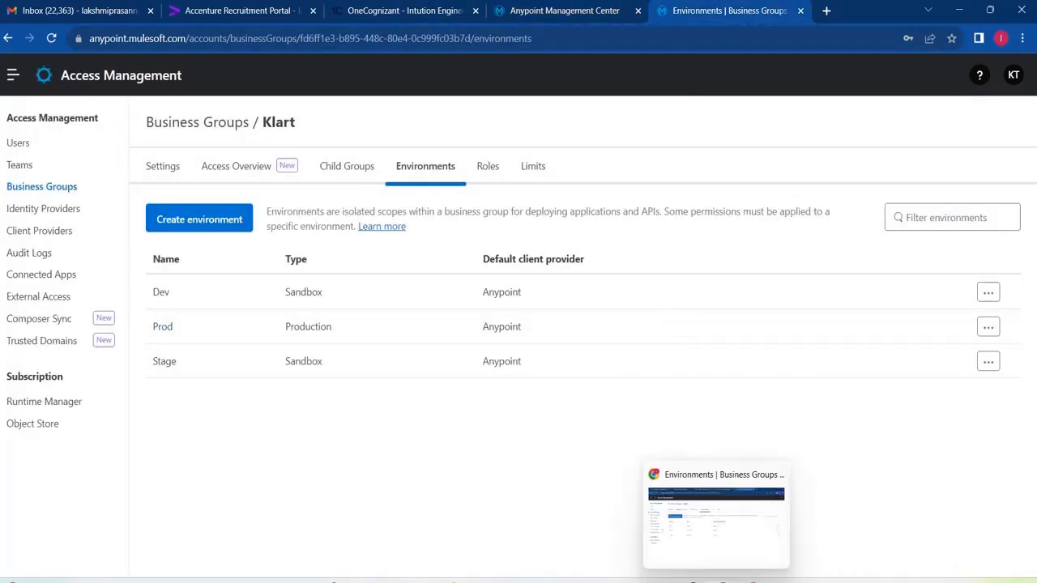
mouse_move(689, 581)
left_click(684, 518)
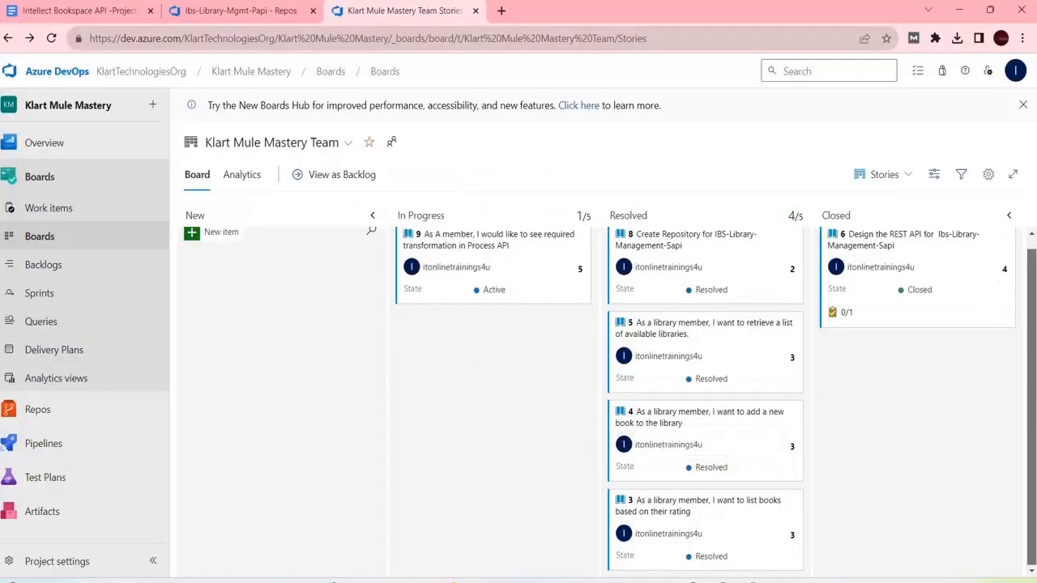
left_click_drag(740, 278, 918, 417)
left_click_drag(725, 359, 920, 267)
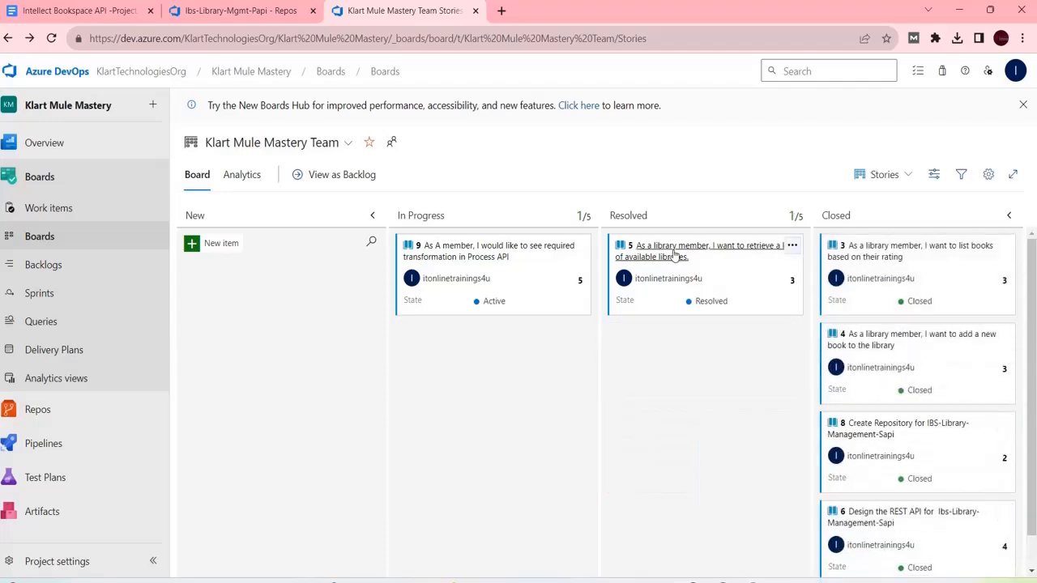
left_click_drag(718, 305, 891, 469)
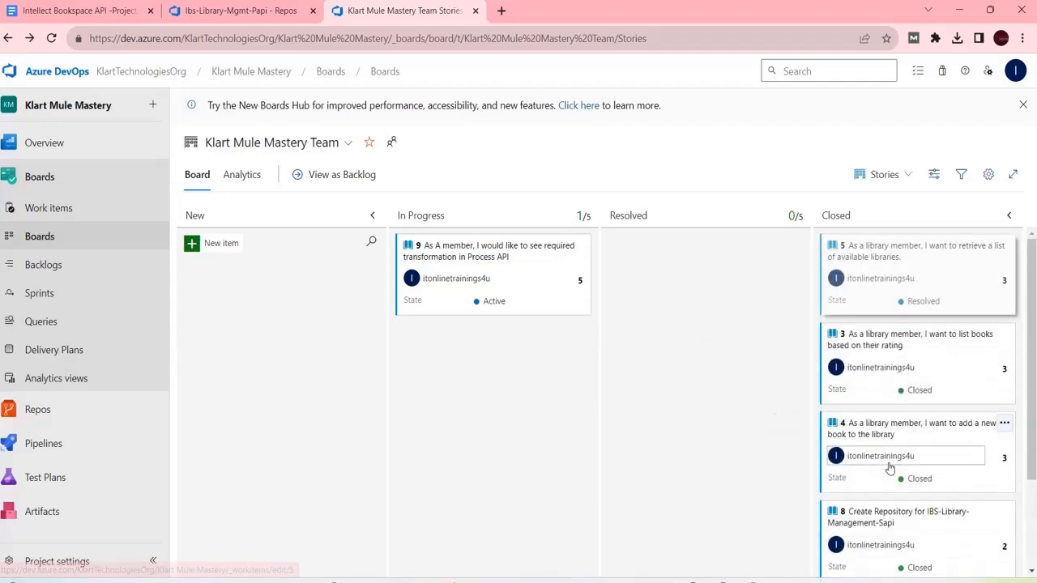
Review the Process API story (9), look through its available iterations, choose Klart Mule Mastery\Sprint 2 and close the story.
left_click(496, 257)
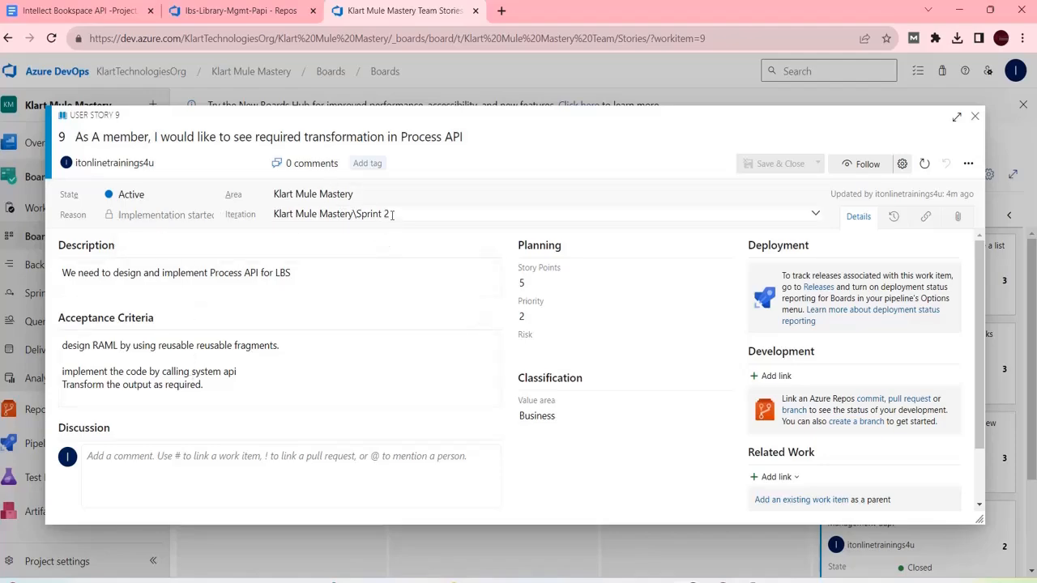
left_click(815, 215)
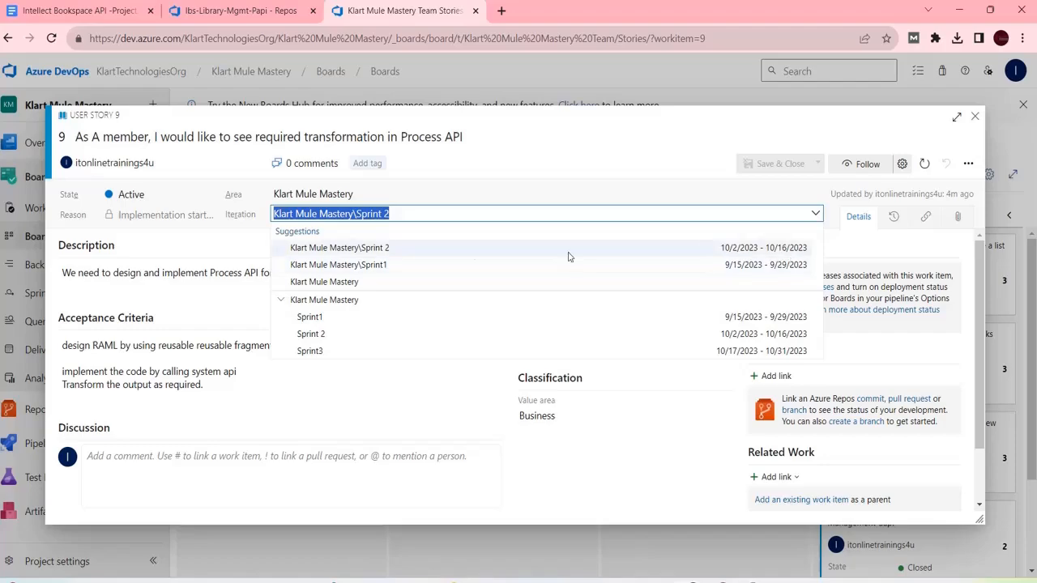
left_click(395, 249)
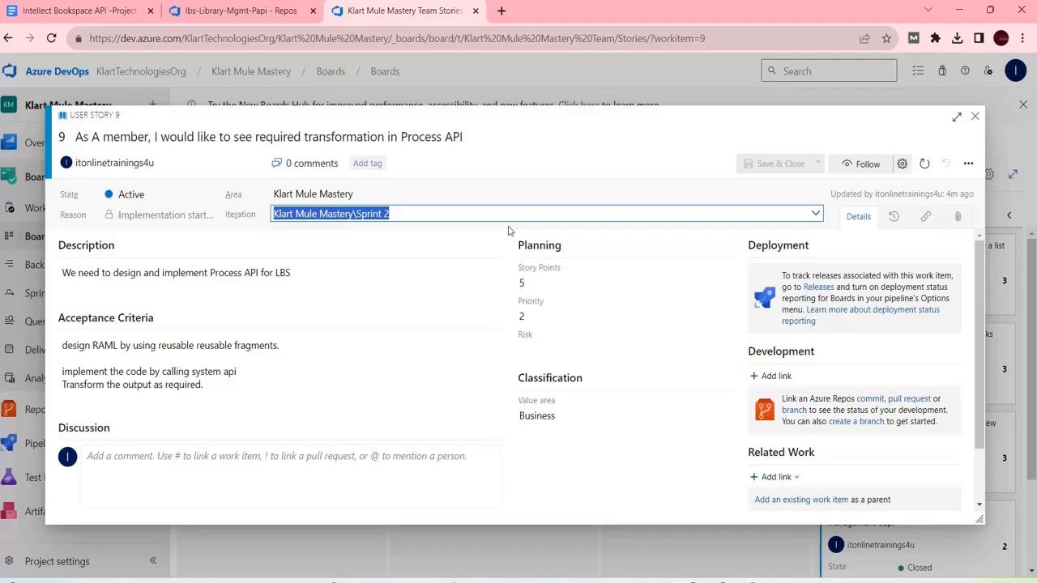
left_click(975, 116)
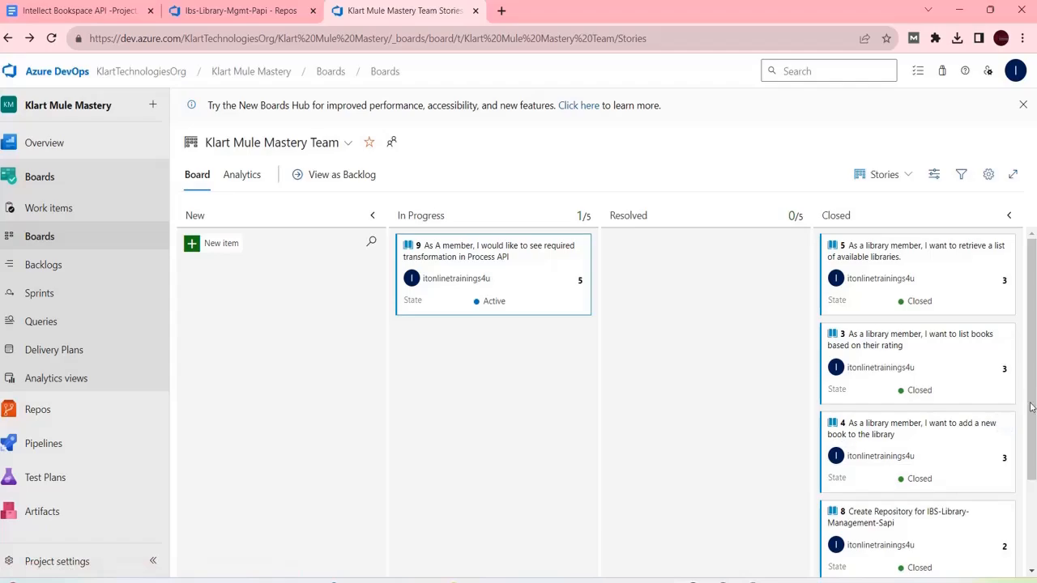
Check the iteration of closed story 6, Design the REST API for Ibs-Library-Management-Sapi, and view the sprint taskboard.
scroll(891, 486, "down", 2)
left_click(886, 478)
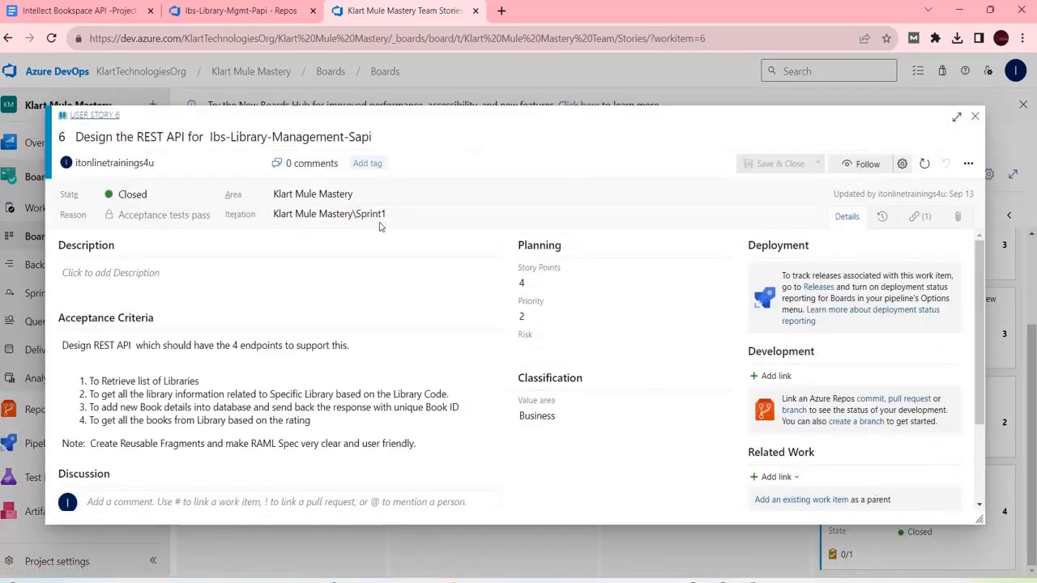
left_click(974, 117)
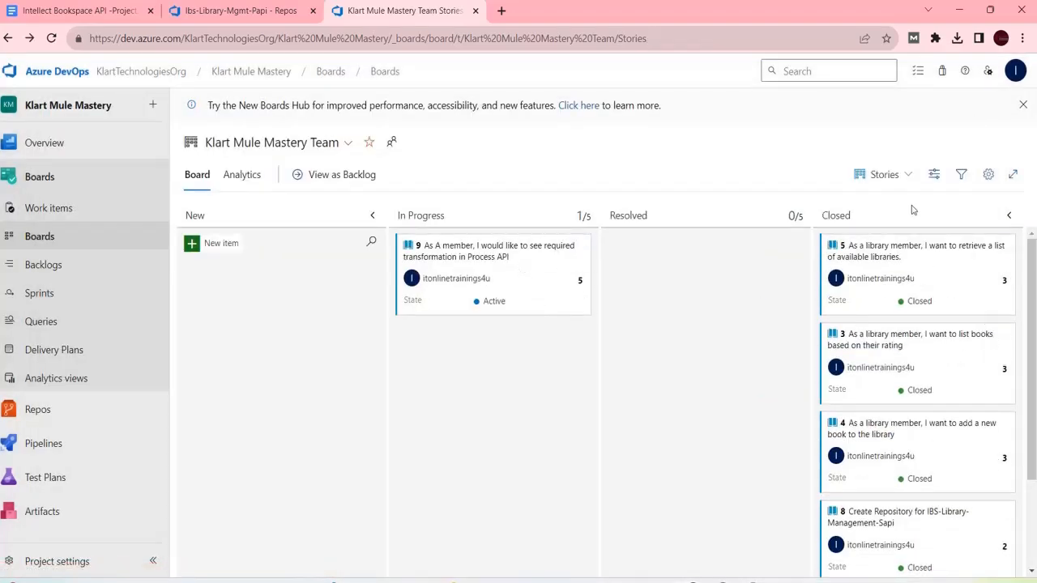
left_click(81, 303)
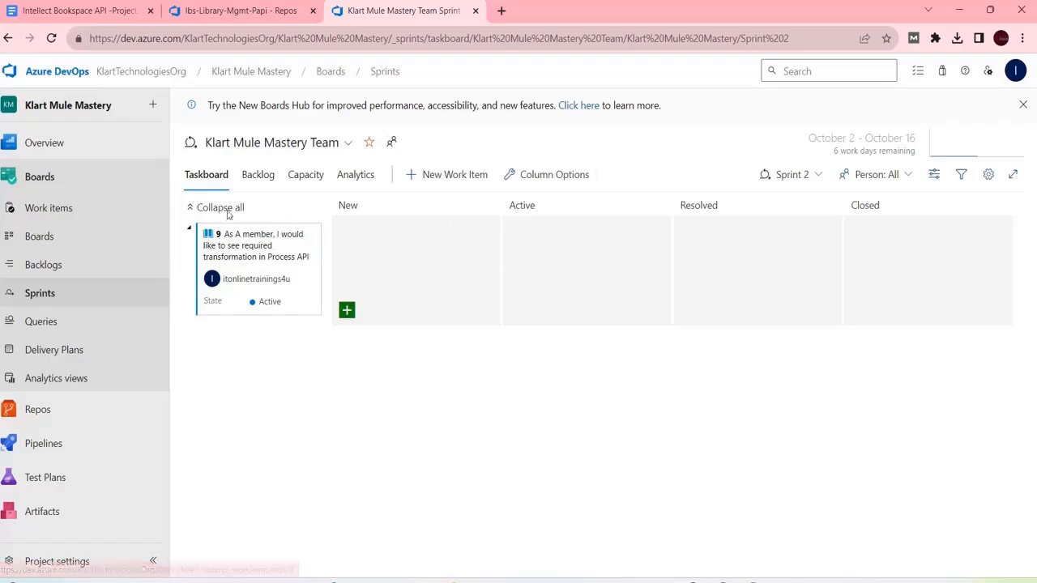
Return to the stories board and review the details of closed story 5 about retrieving available libraries.
left_click(42, 236)
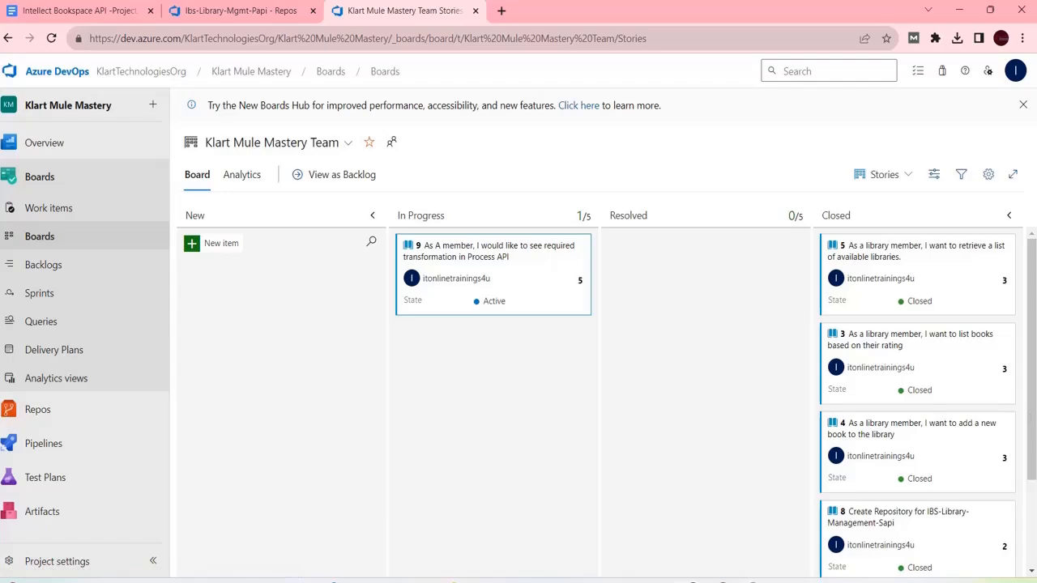
left_click(933, 251)
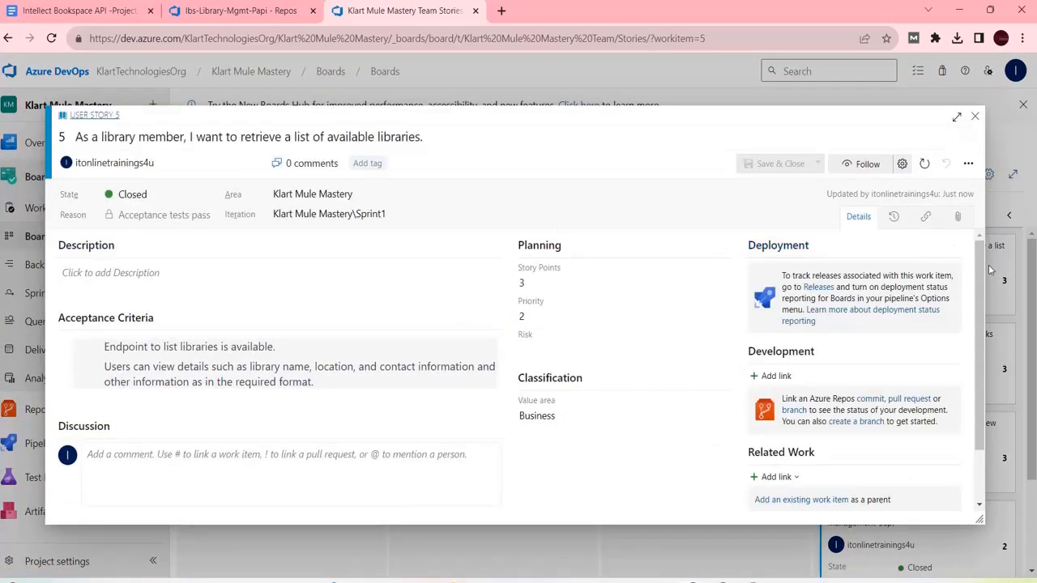
scroll(978, 278, "down", 1)
scroll(978, 278, "up", 1)
left_click(975, 118)
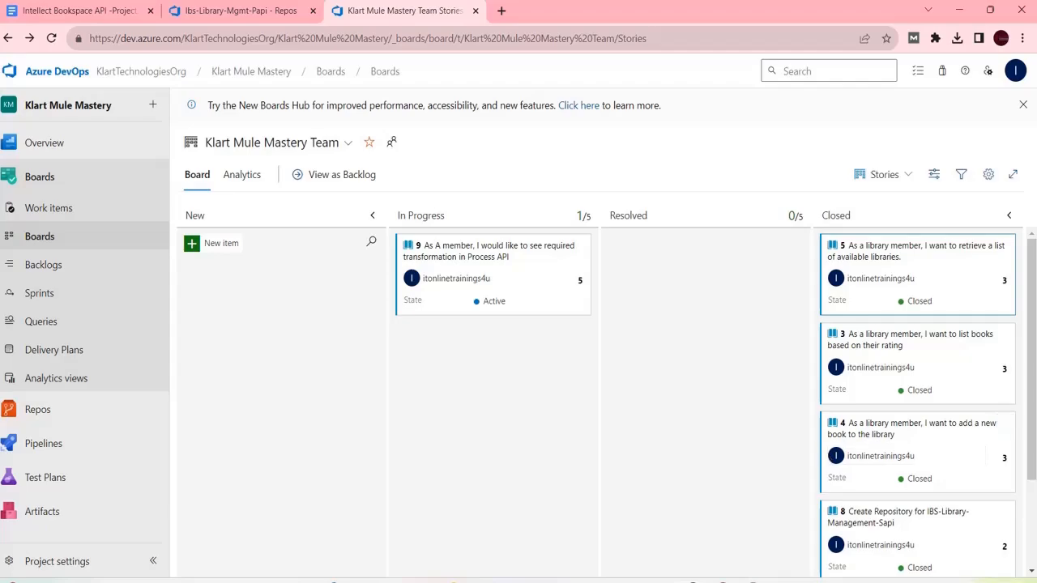
Switch back to Runtime Manager and examine the ibs-library-mgmt-papi logs for the latest deployment's startup.
mouse_move(719, 582)
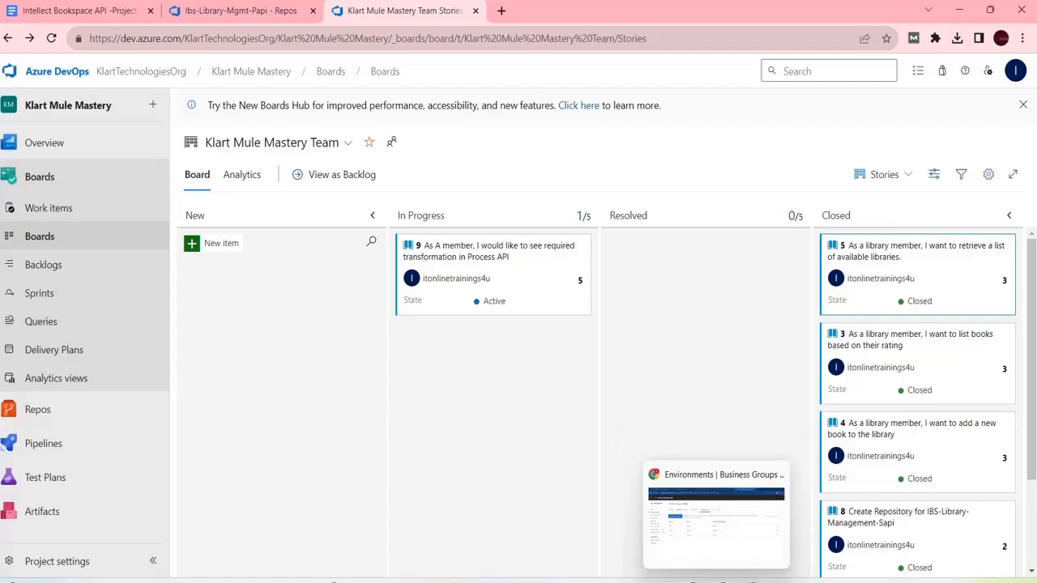
left_click(715, 519)
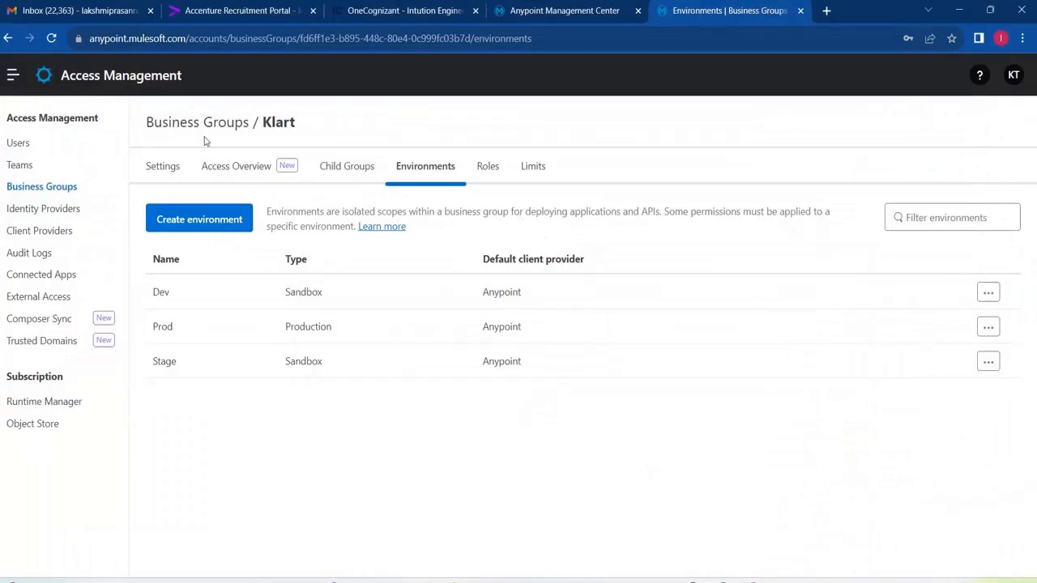
left_click(497, 18)
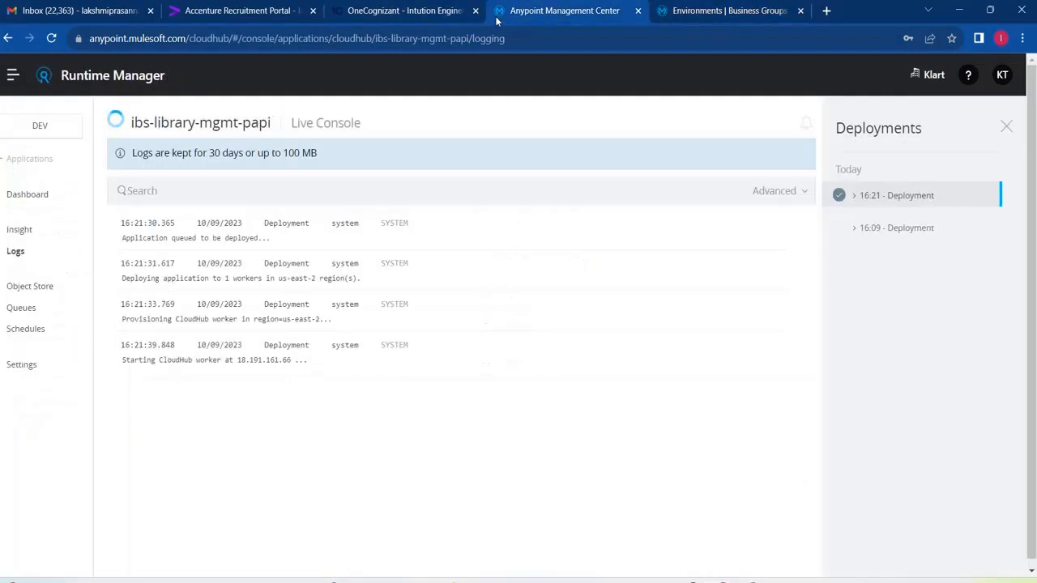
left_click(22, 365)
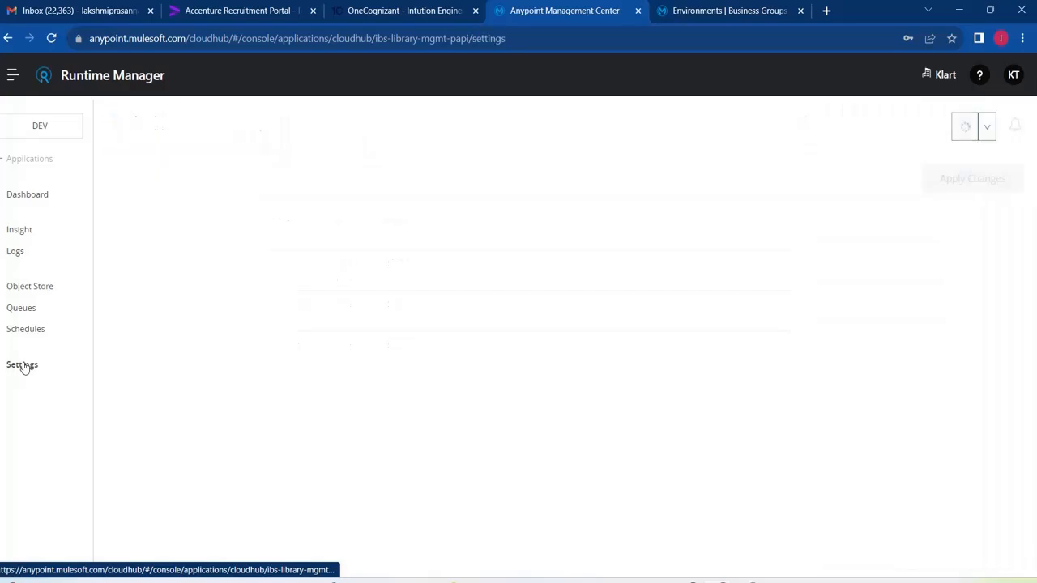
left_click(15, 252)
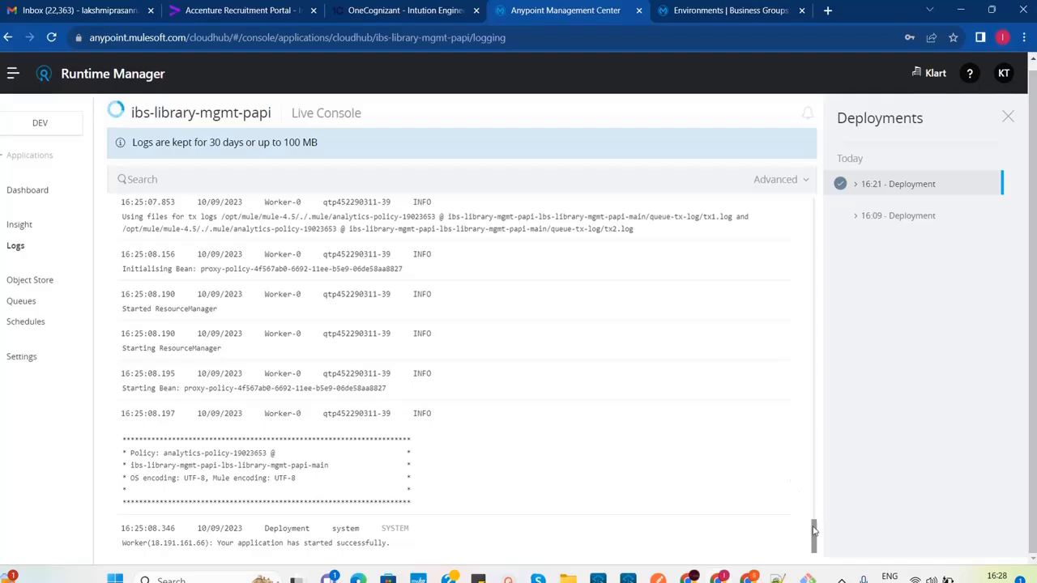
left_click_drag(813, 527, 813, 508)
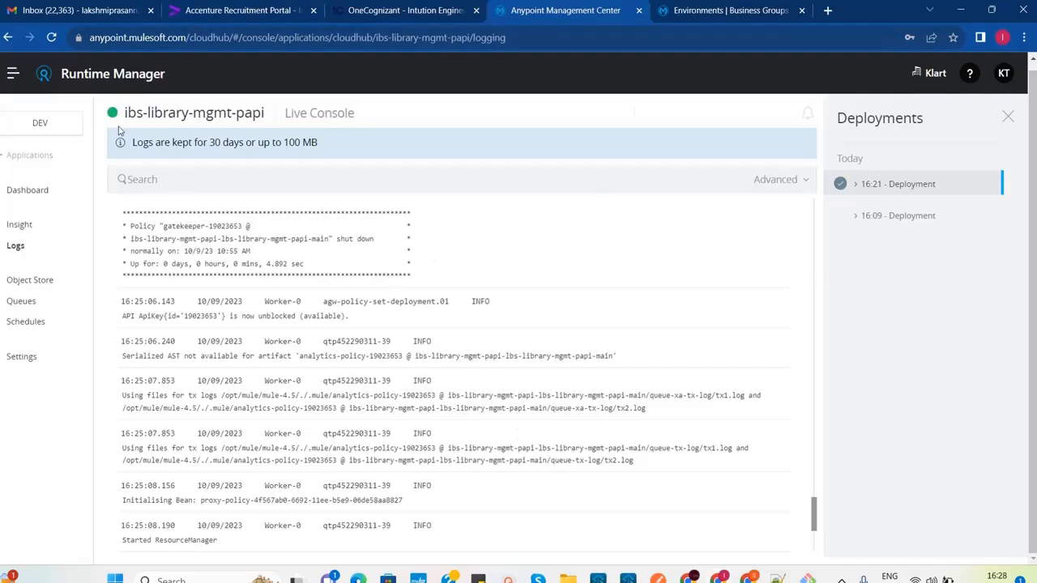
Open API Manager for the Dev environment and check the status of Ibs-Library-Mgmt-Papi.
left_click(671, 23)
left_click(13, 74)
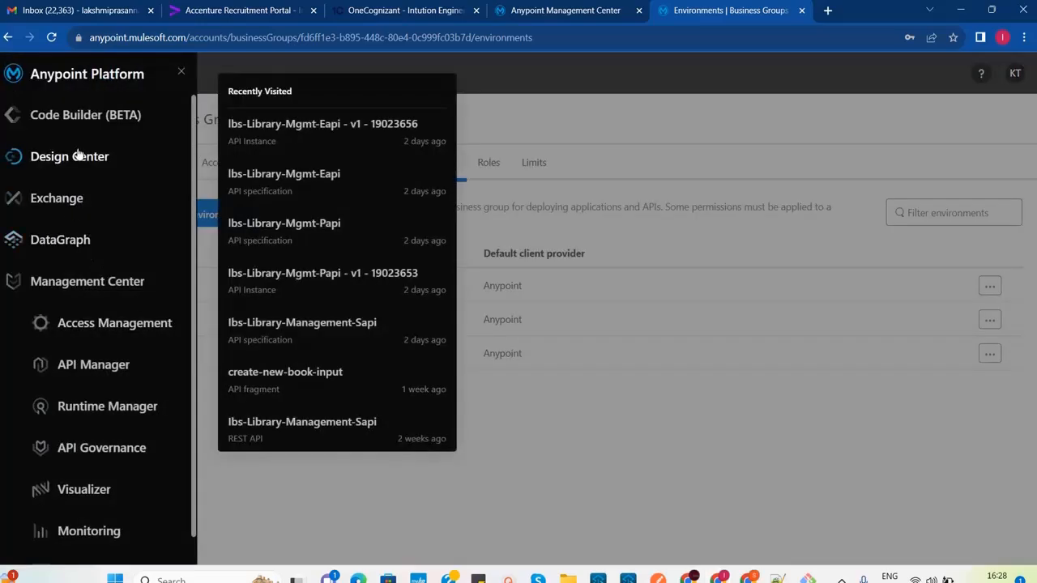
left_click(110, 366)
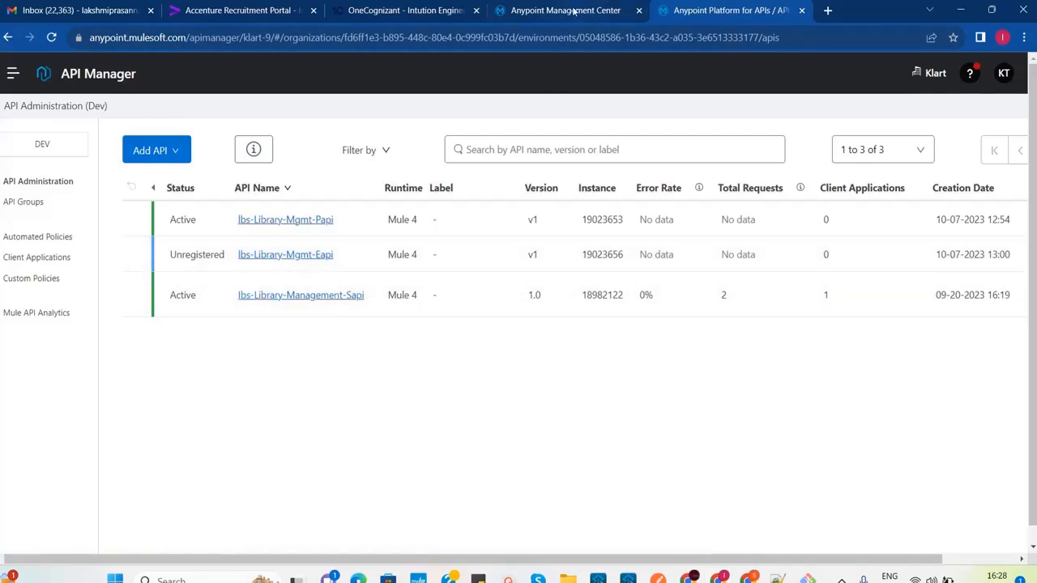
Return to Runtime Manager and copy the app URL from the ibs-library-mgmt-papi settings.
mouse_move(573, 10)
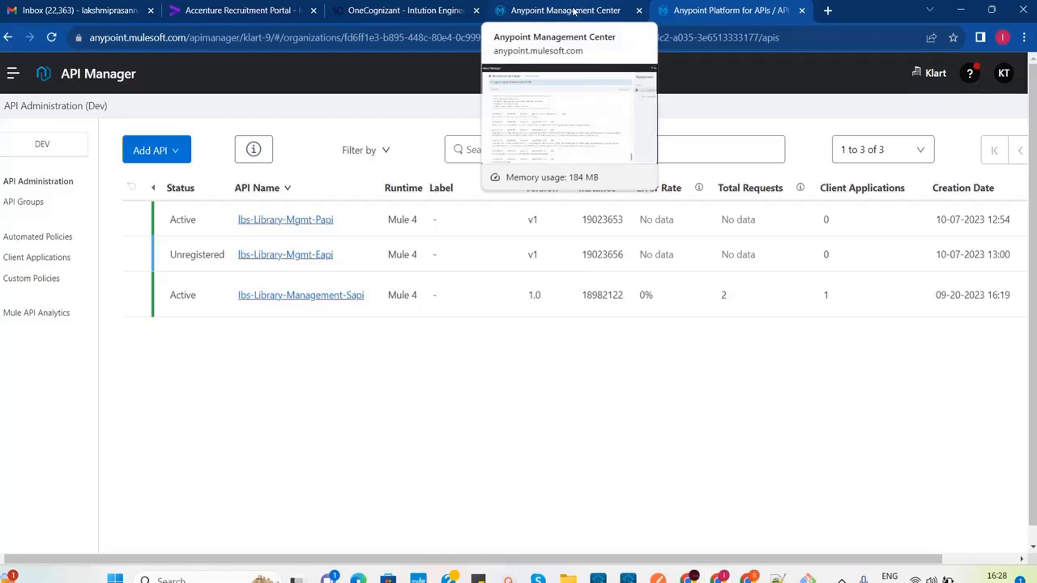
left_click(572, 10)
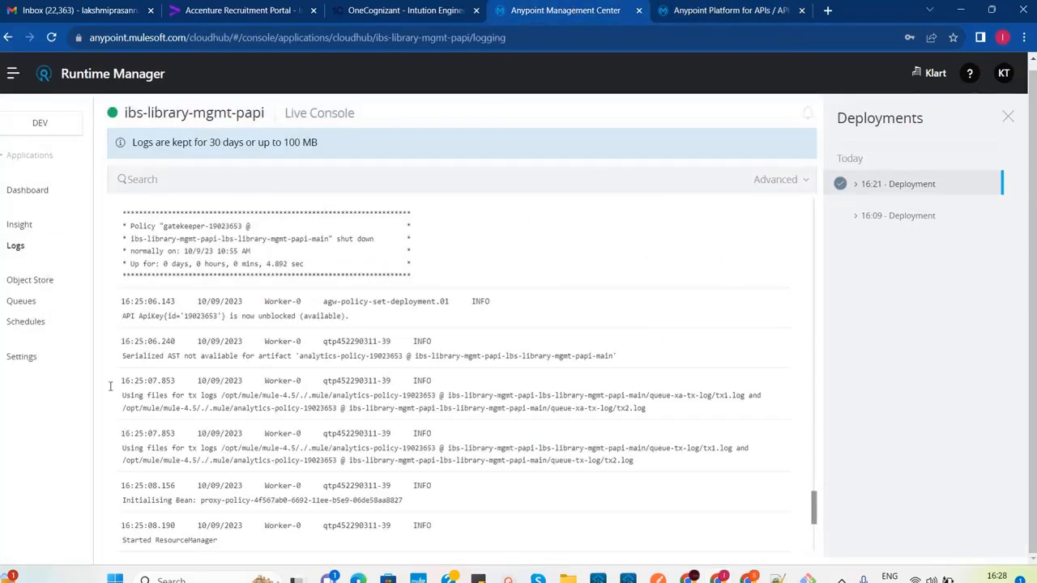
left_click(21, 357)
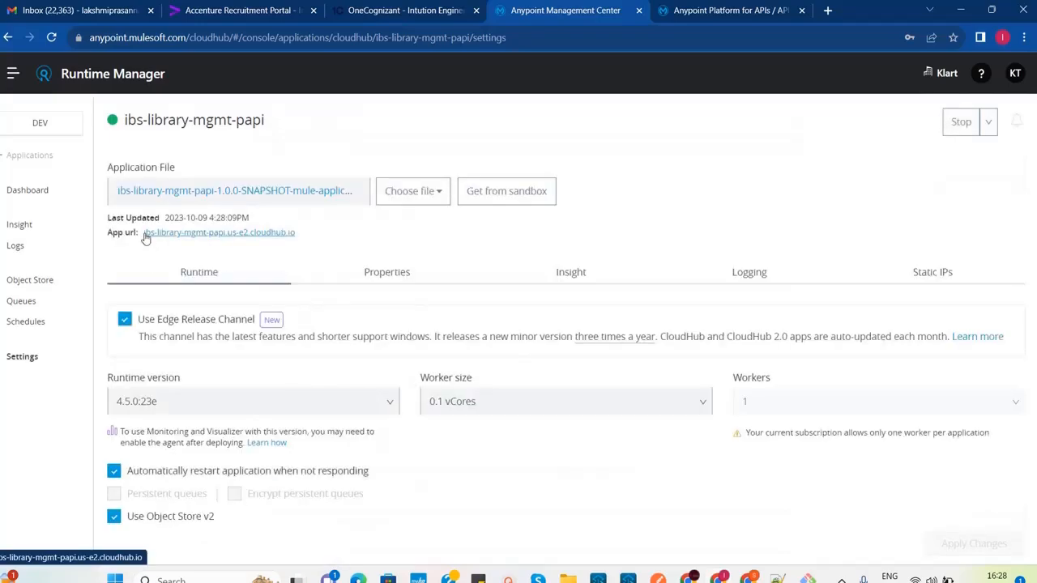
mouse_move(145, 237)
left_mouse_down()
mouse_move(297, 235)
mouse_move(117, 247)
mouse_move(145, 253)
left_mouse_up()
key("ctrl+c")
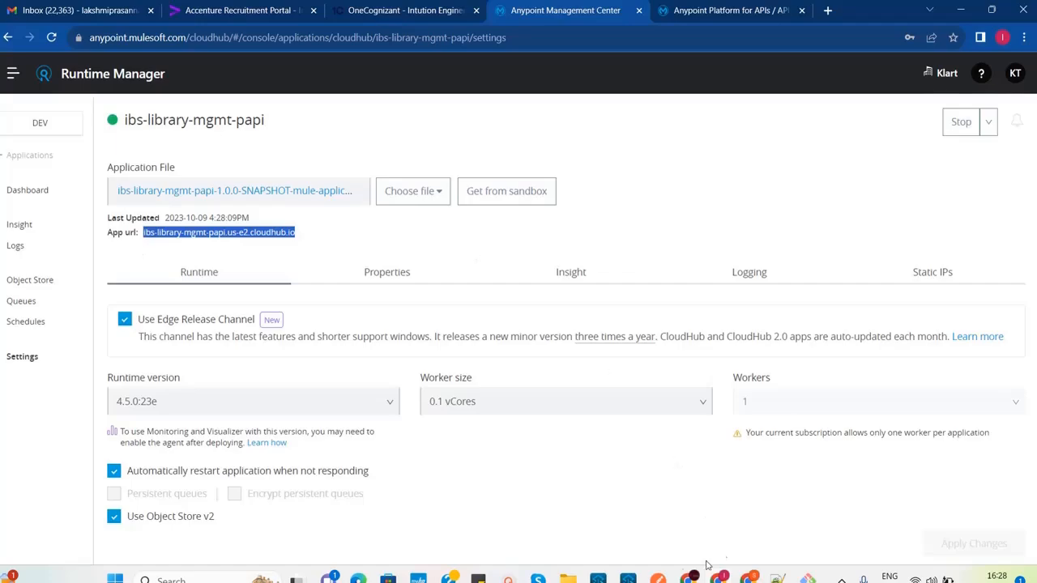
left_click(658, 578)
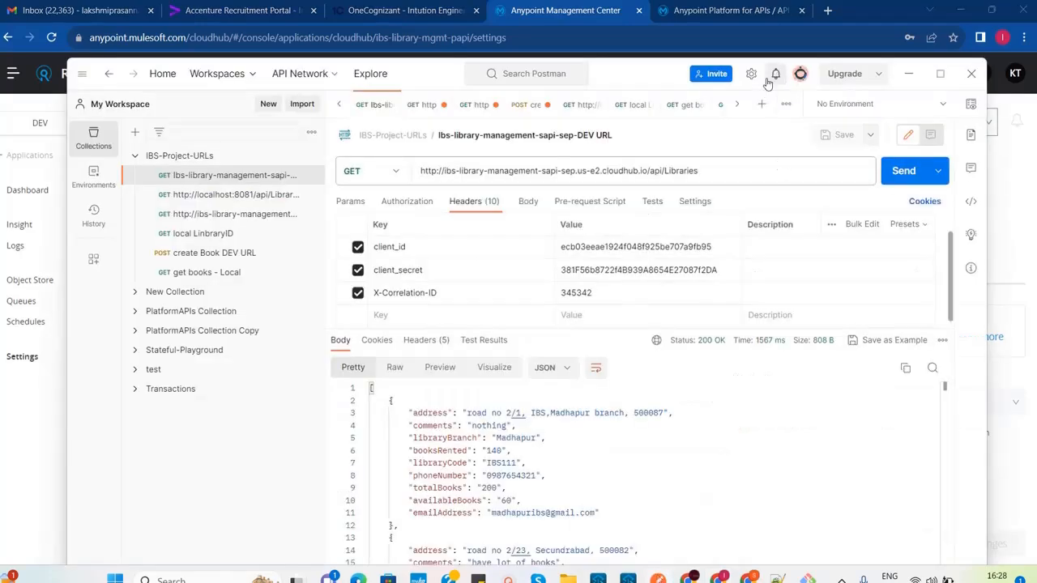
left_click(762, 106)
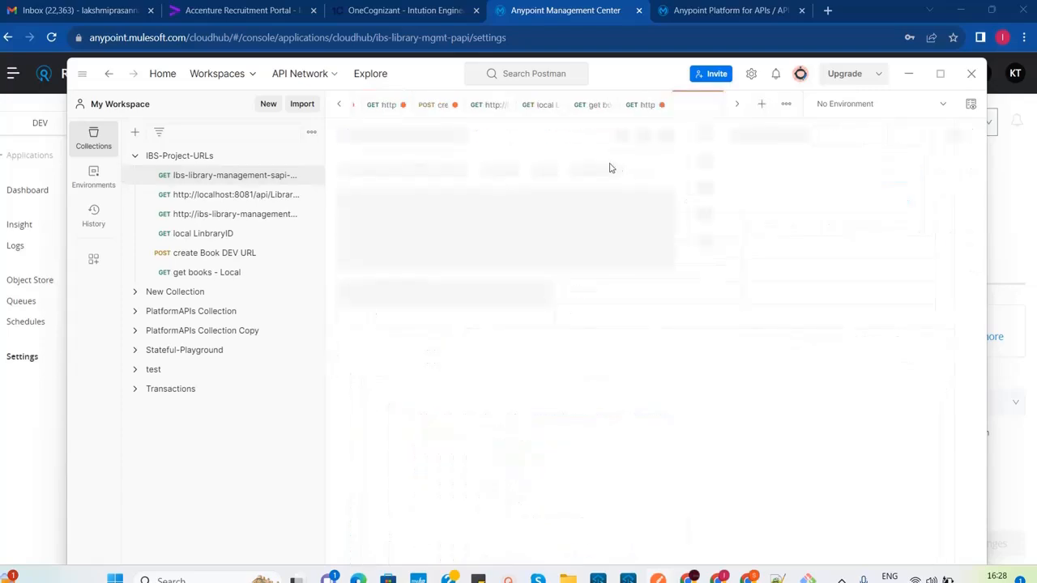
left_click(591, 170)
type("http:/")
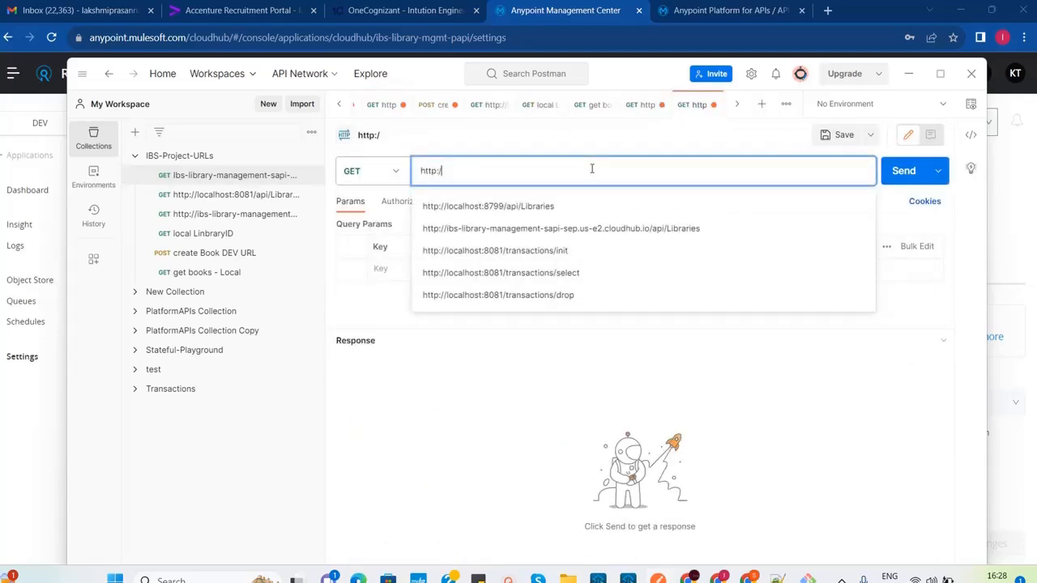
type("/")
key("ctrl+v")
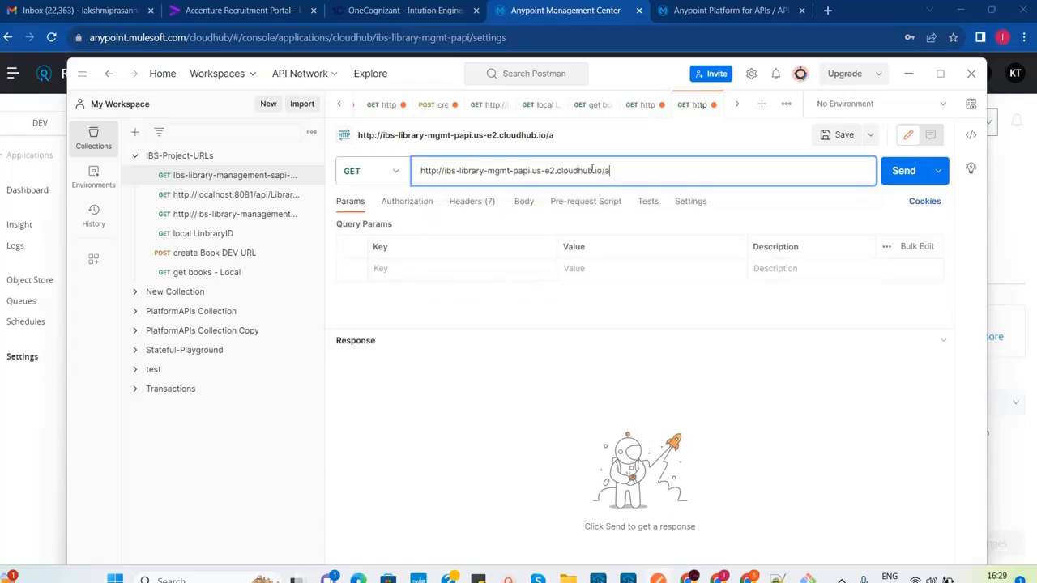
type("/api/Libraries")
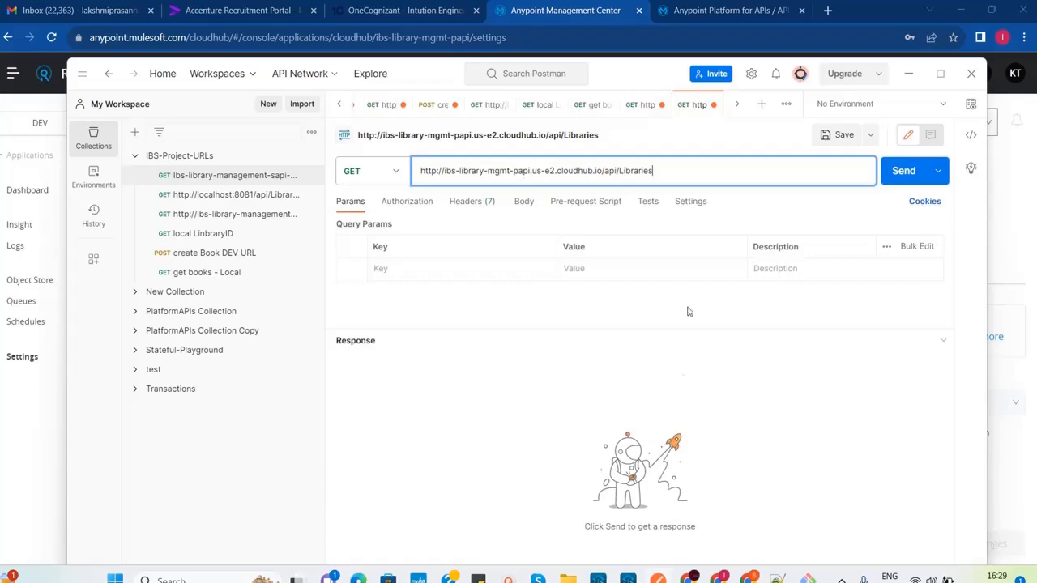
Switch to Anypoint Studio and check the message flow of api.xml and the global configuration elements of ibs-library-papi-impl.
mouse_move(627, 579)
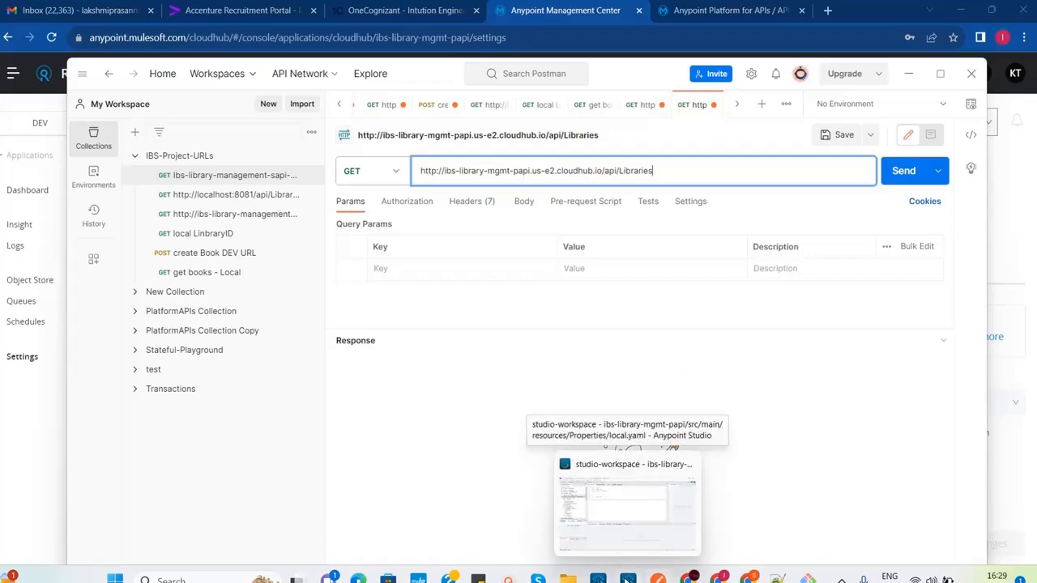
left_click(627, 506)
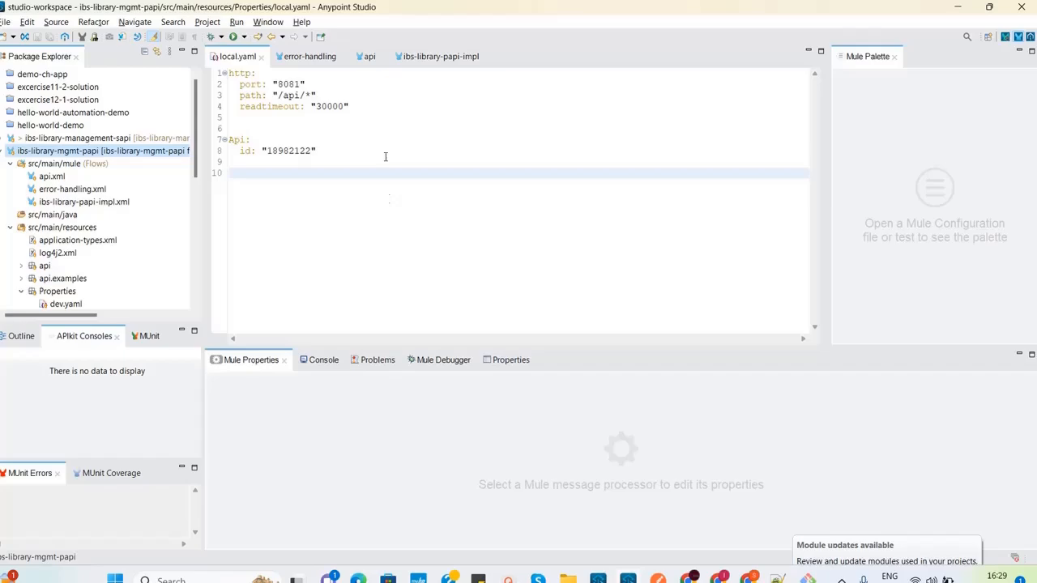
left_click(367, 57)
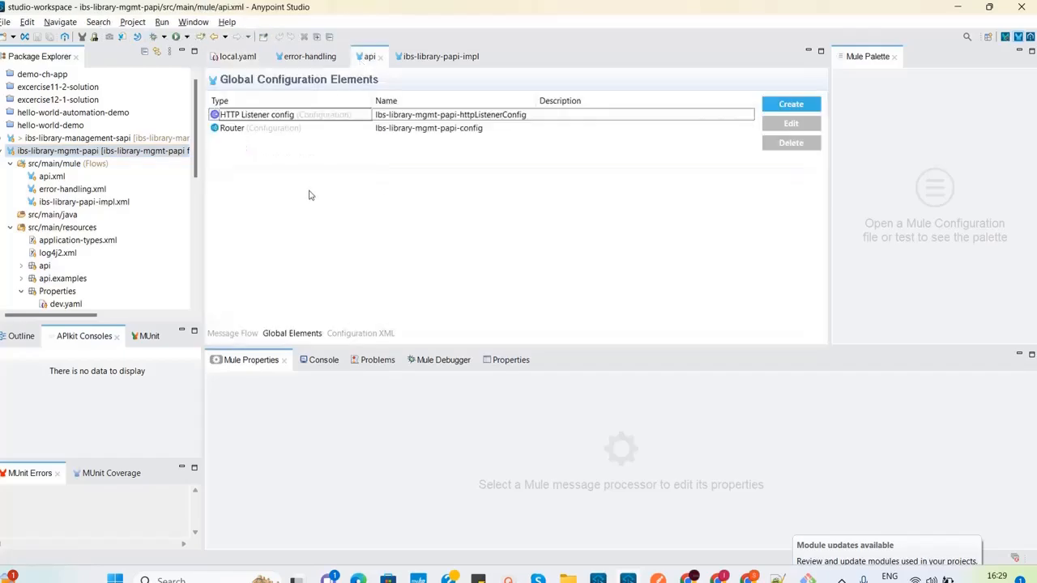
left_click(230, 333)
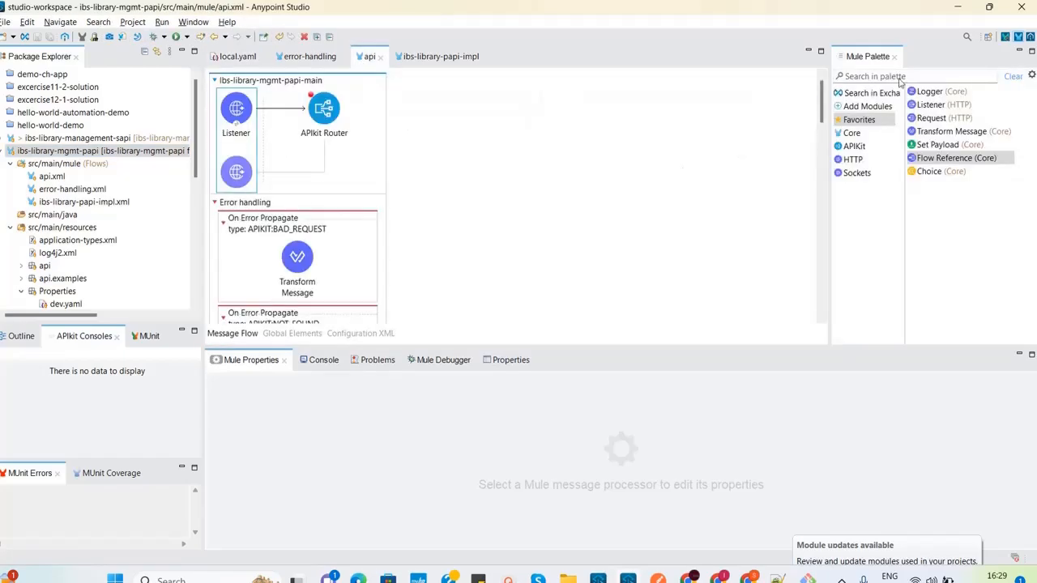
left_click(411, 57)
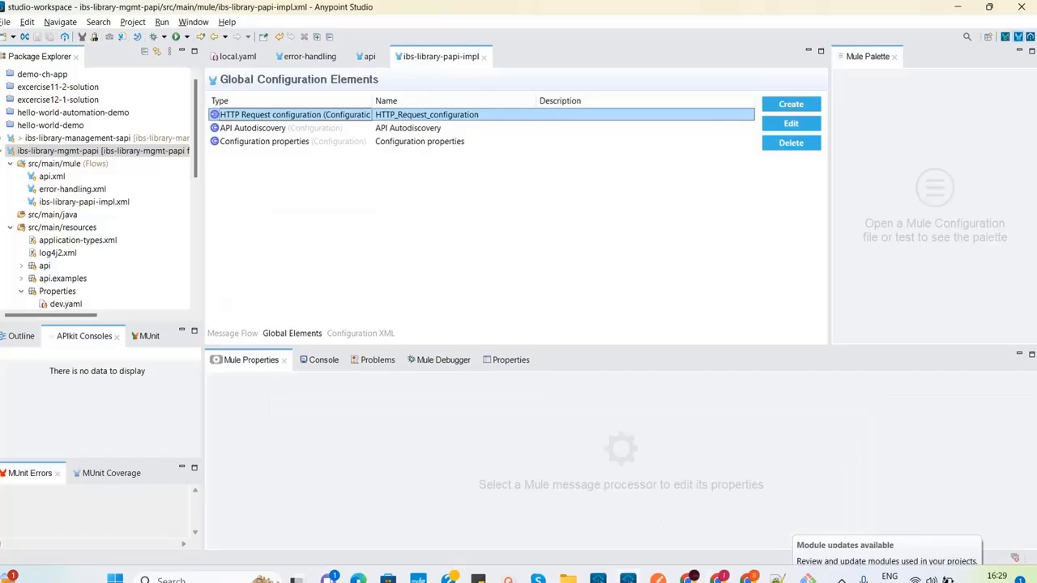
Return to Postman and send the GET request to the ibs-library-mgmt-papi Libraries endpoint.
left_click(719, 580)
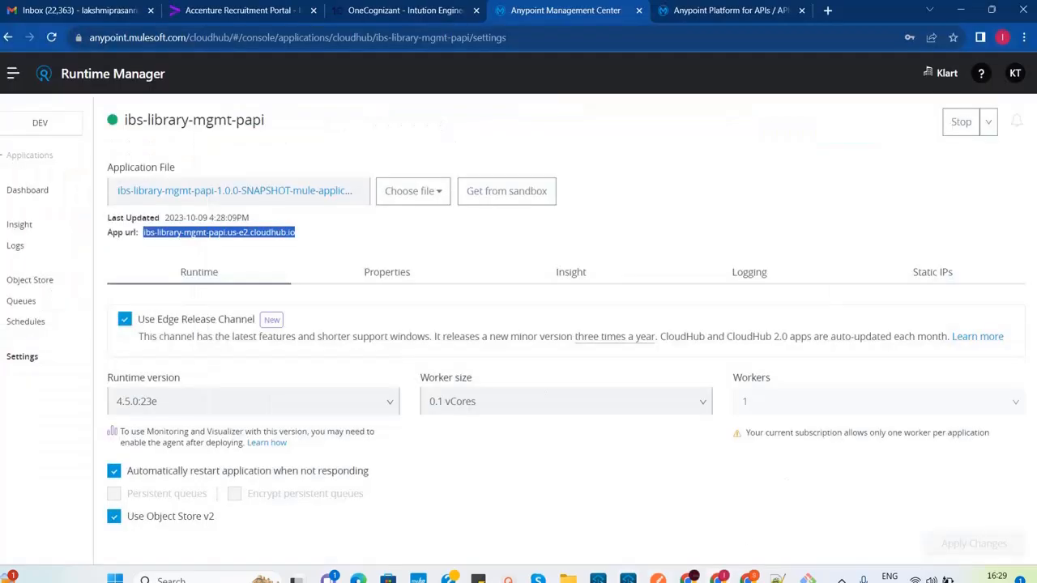
left_click(657, 580)
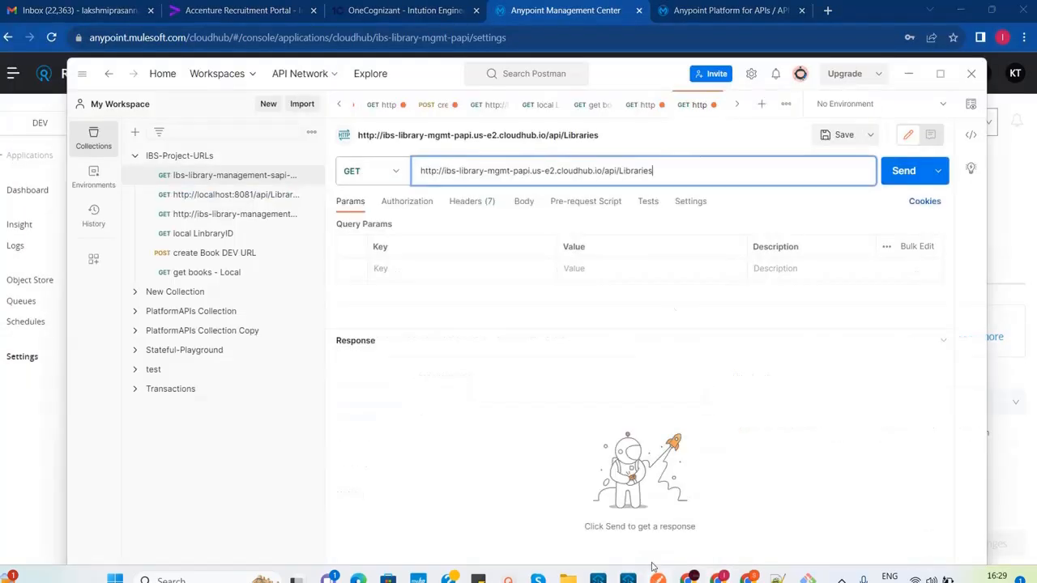
left_click(898, 173)
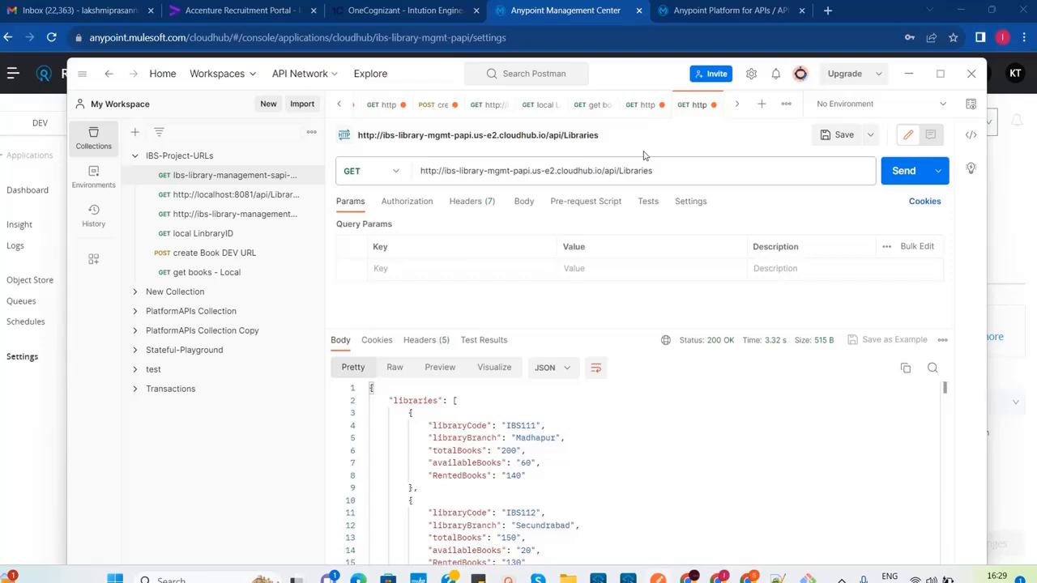
Save the Libraries request as "Prc API URL" in the IBS-Project-URLs collection.
left_click(870, 136)
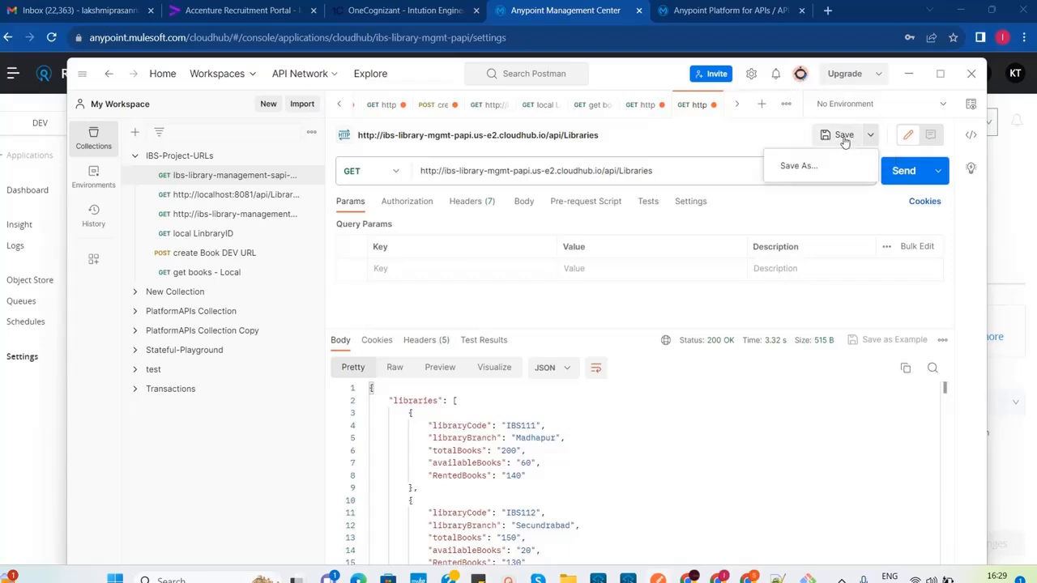
left_click(843, 141)
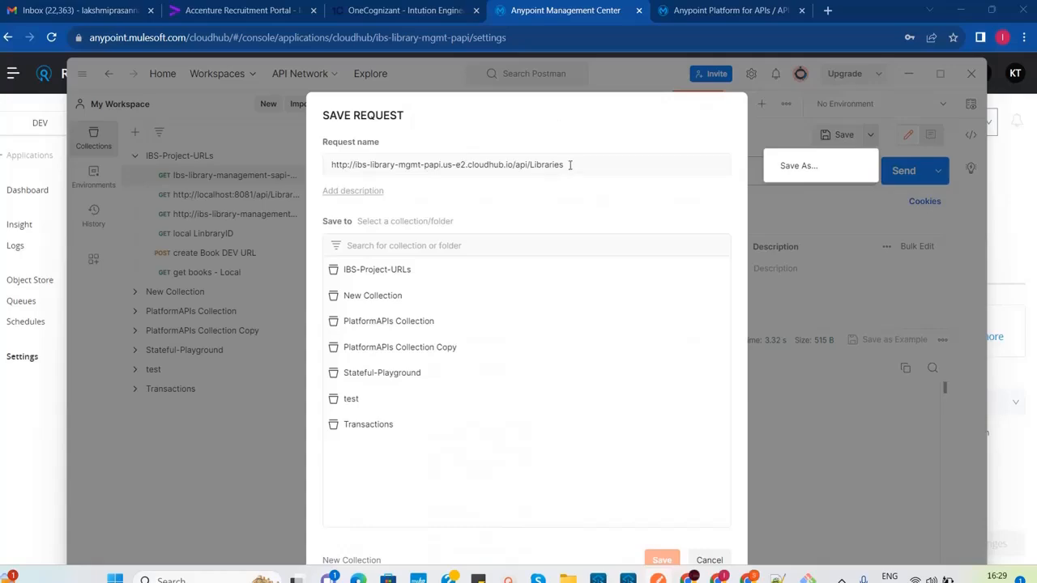
left_click_drag(567, 165, 361, 170)
key("ctrl+a")
type("Pr")
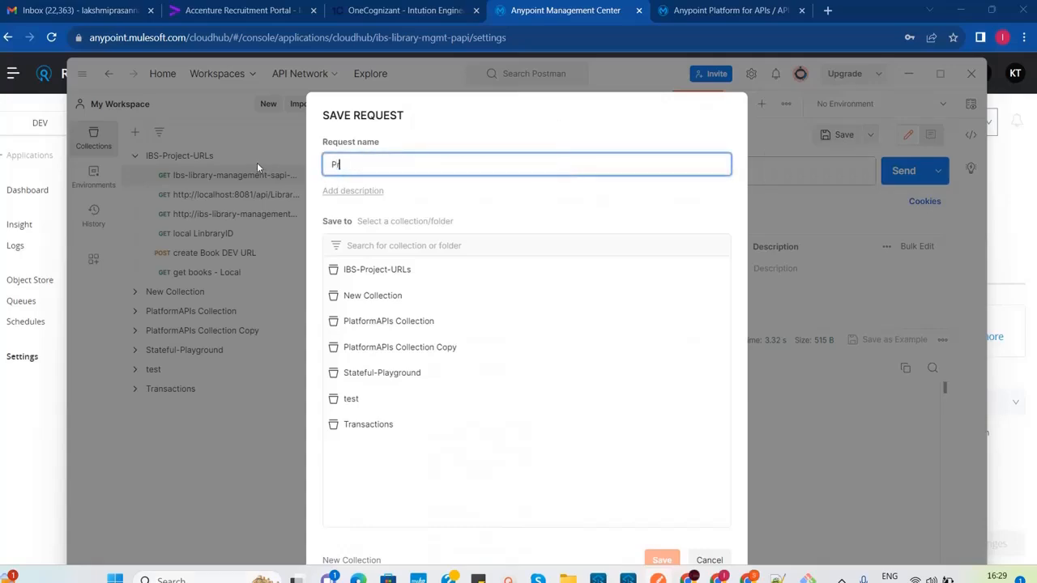
type("c API URL")
left_click(381, 275)
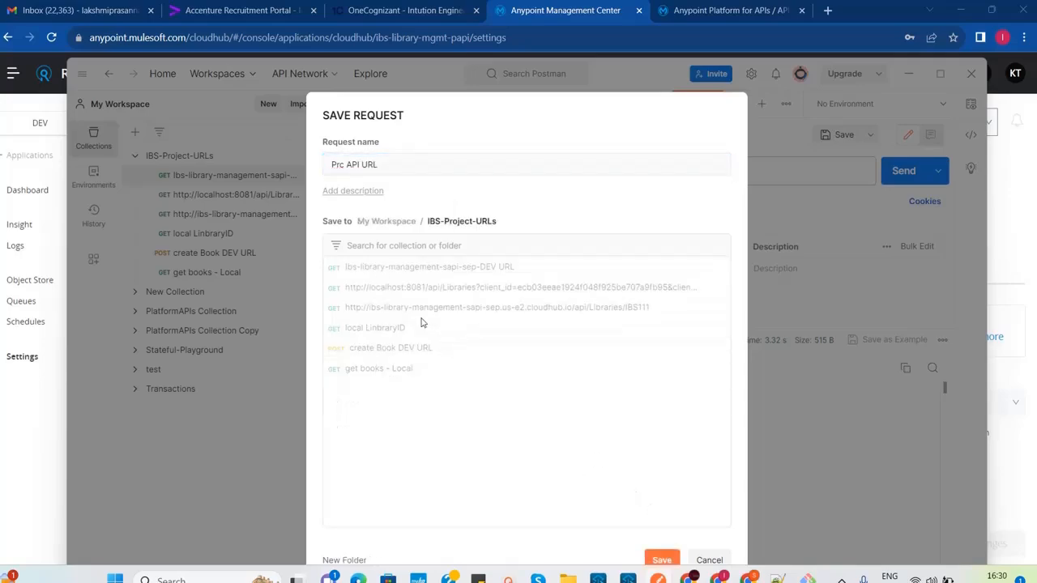
left_click(662, 561)
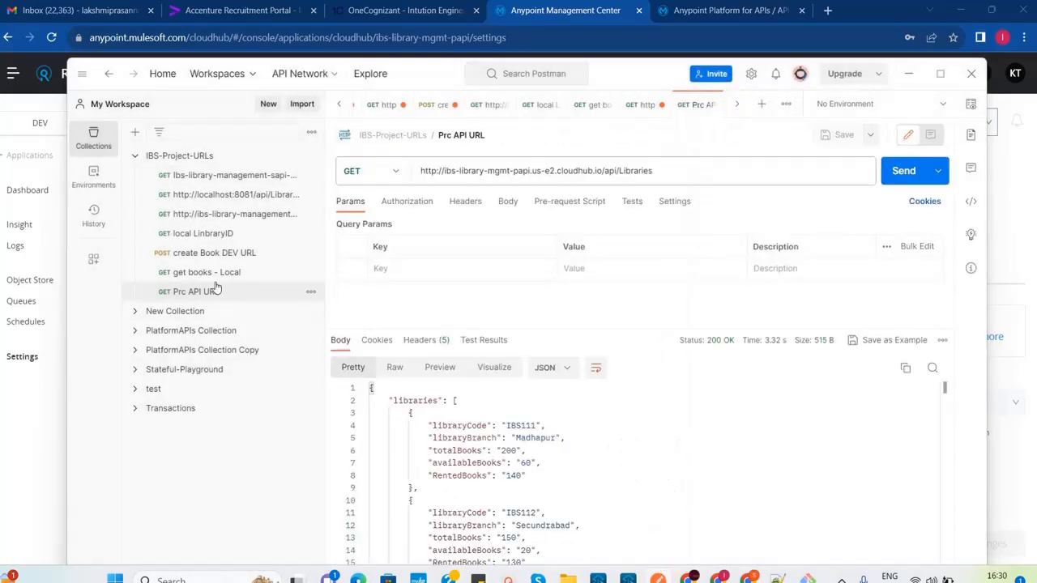
Send the saved Ibs-library-management-sapi-sep-DEV URL request and compare its response with that of Prc API URL.
left_click(213, 215)
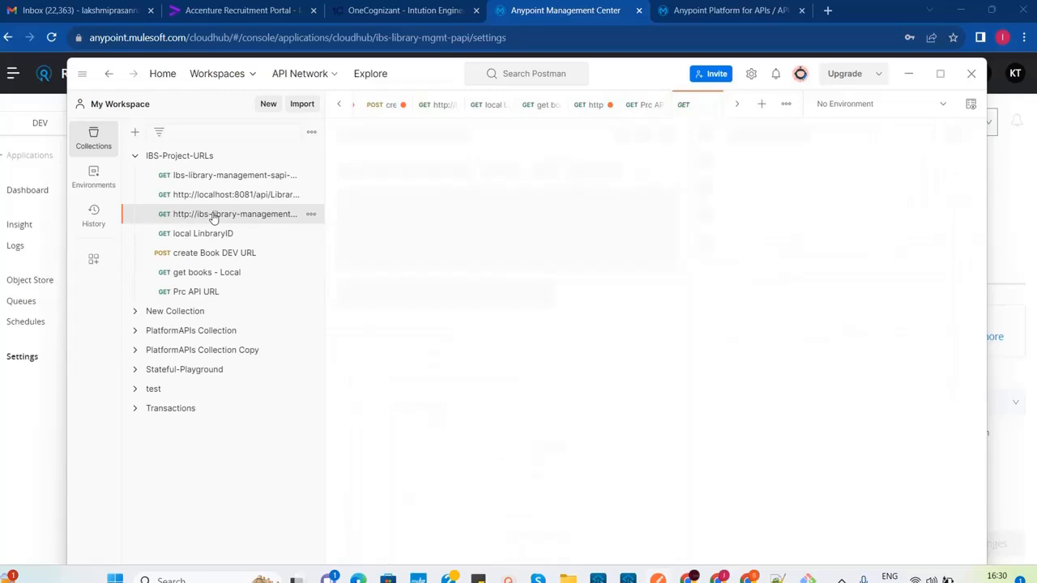
left_click(273, 180)
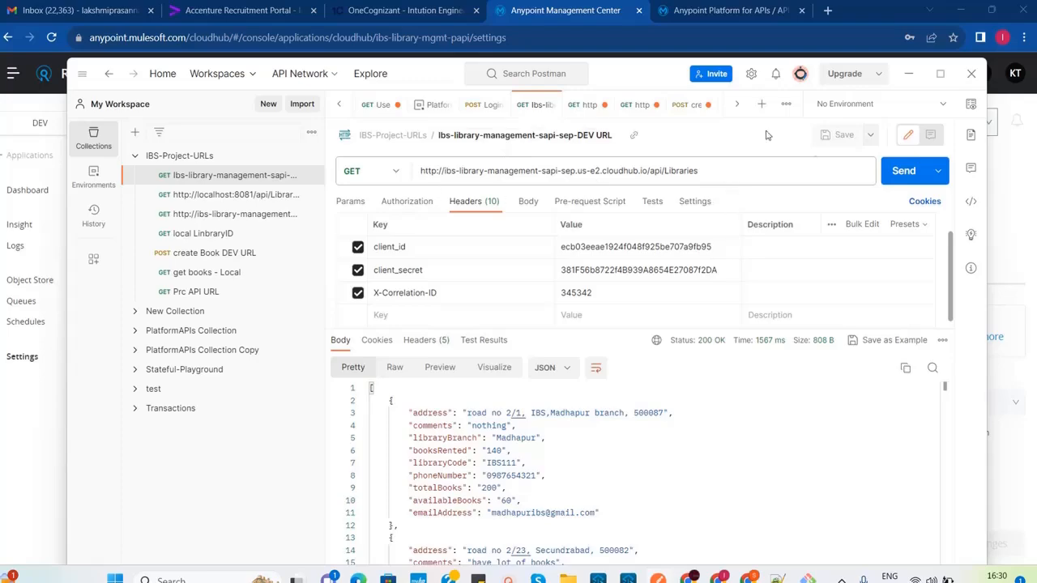
left_click(900, 174)
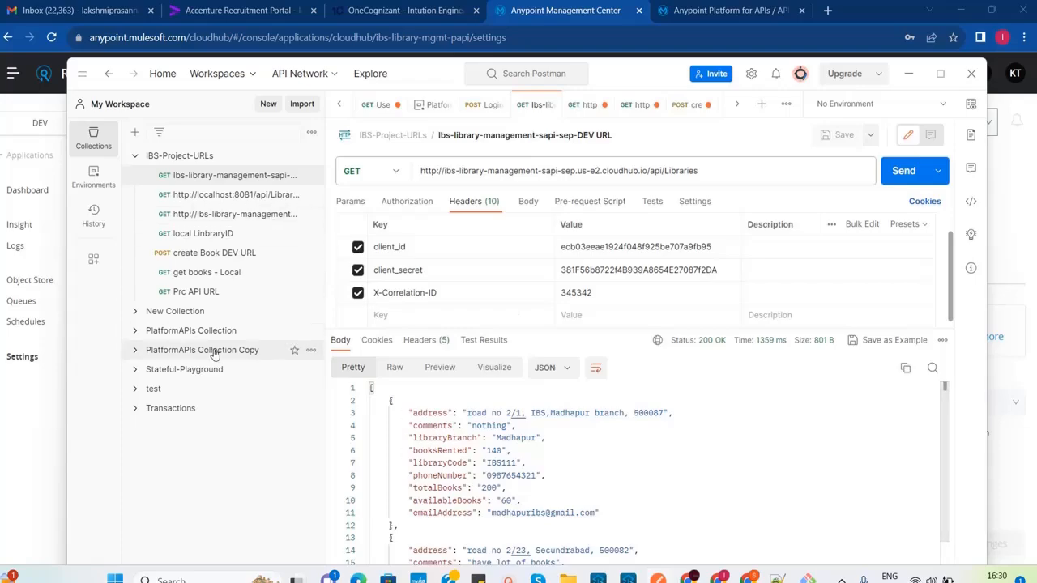
left_click(191, 293)
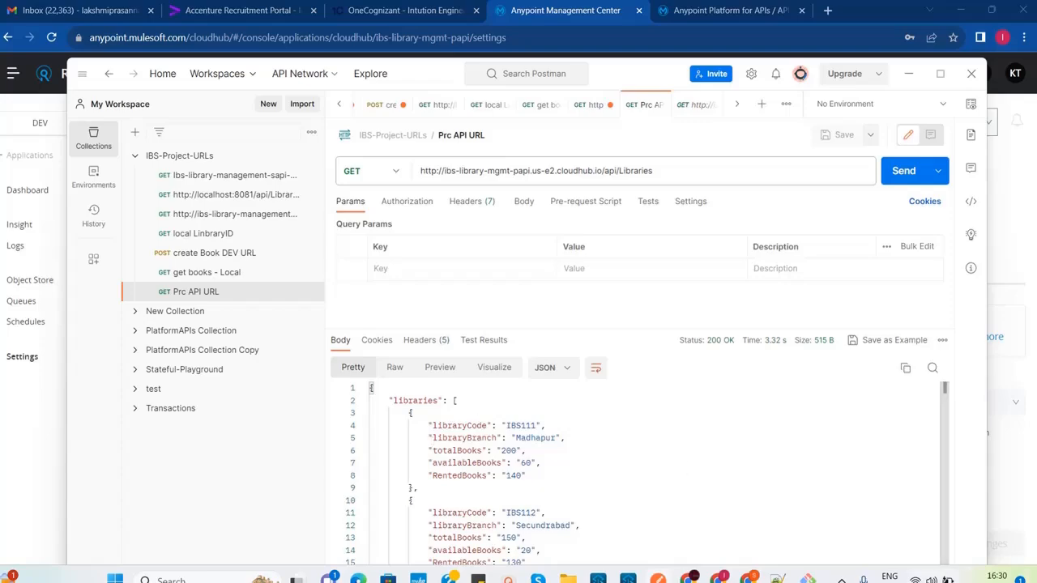
Switch to Anypoint Studio and view the GetLibraries-Prcapi-Flow message flow in ibs-library-papi-impl.
mouse_move(631, 577)
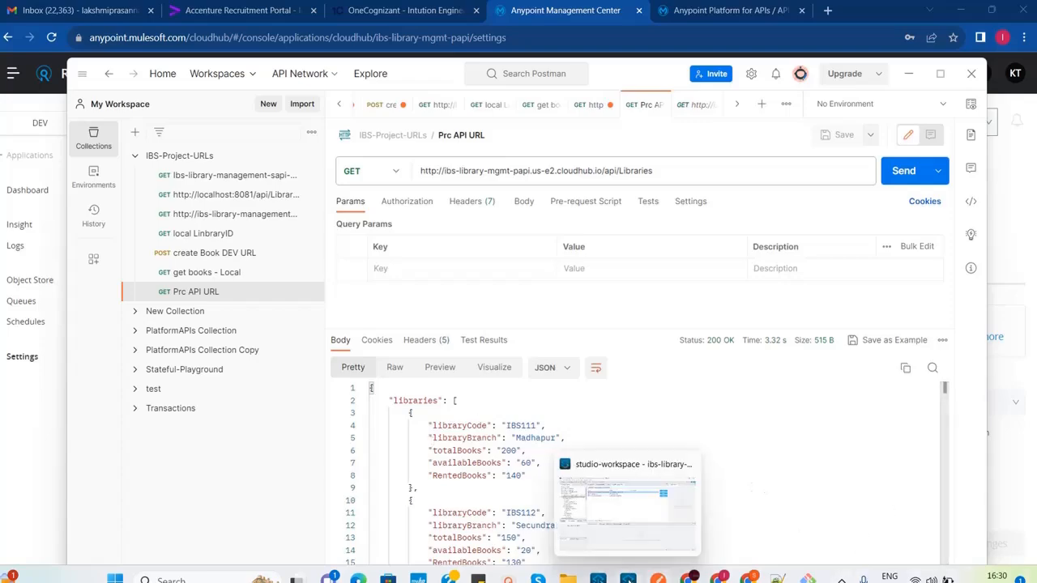
mouse_move(679, 490)
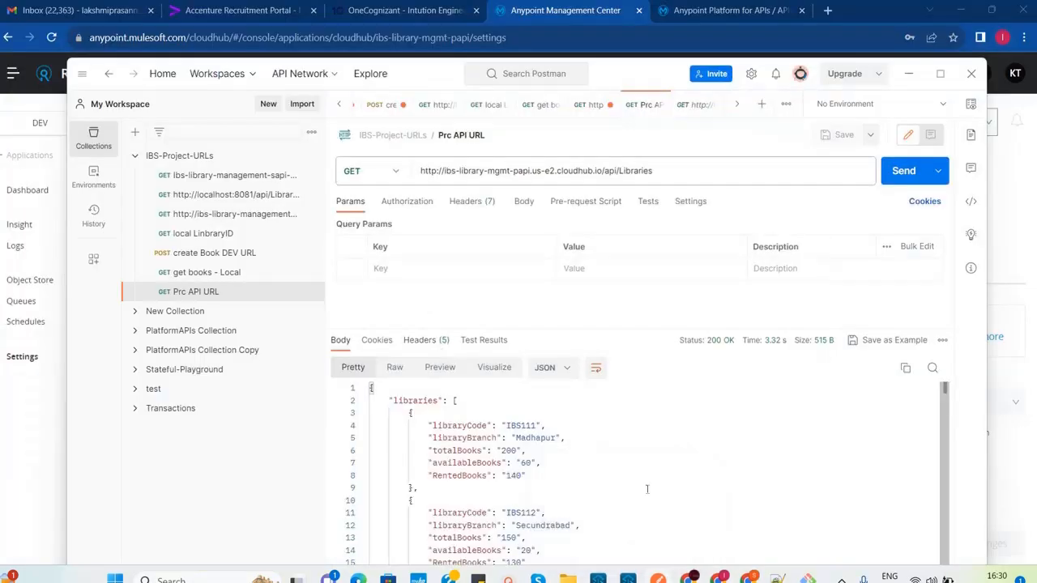
left_click(635, 579)
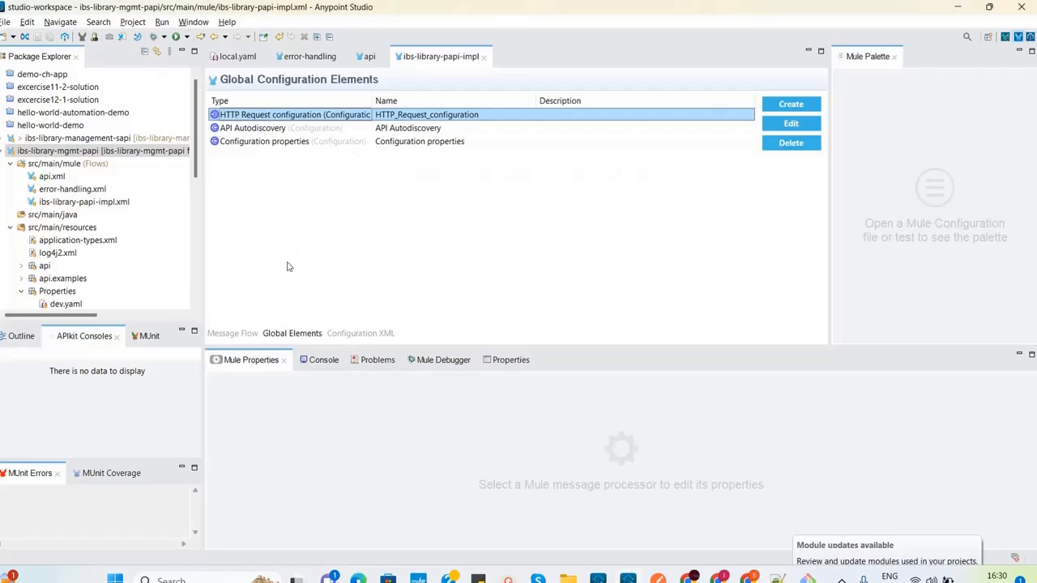
left_click(227, 333)
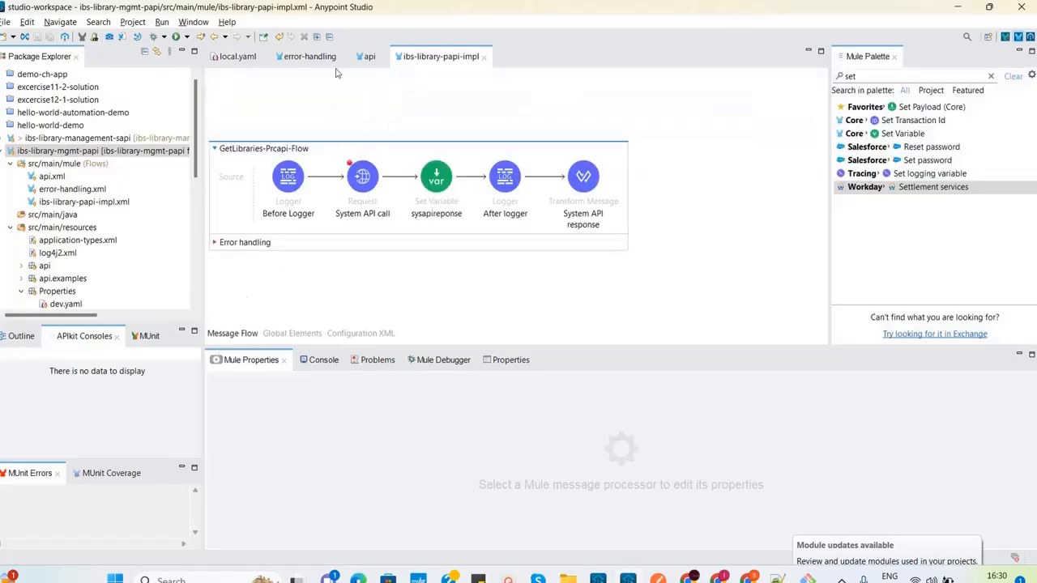